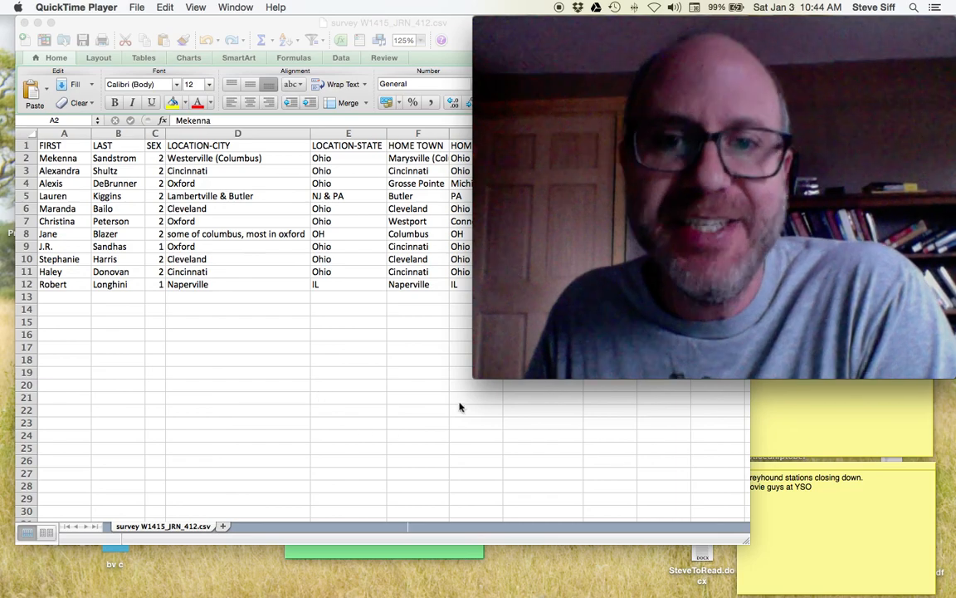
- Shrink the movie recording preview to a small window and switch to the Excel survey workbook, shifting its window slightly
mouse_move(476, 373)
left_click_drag(476, 373, 679, 175)
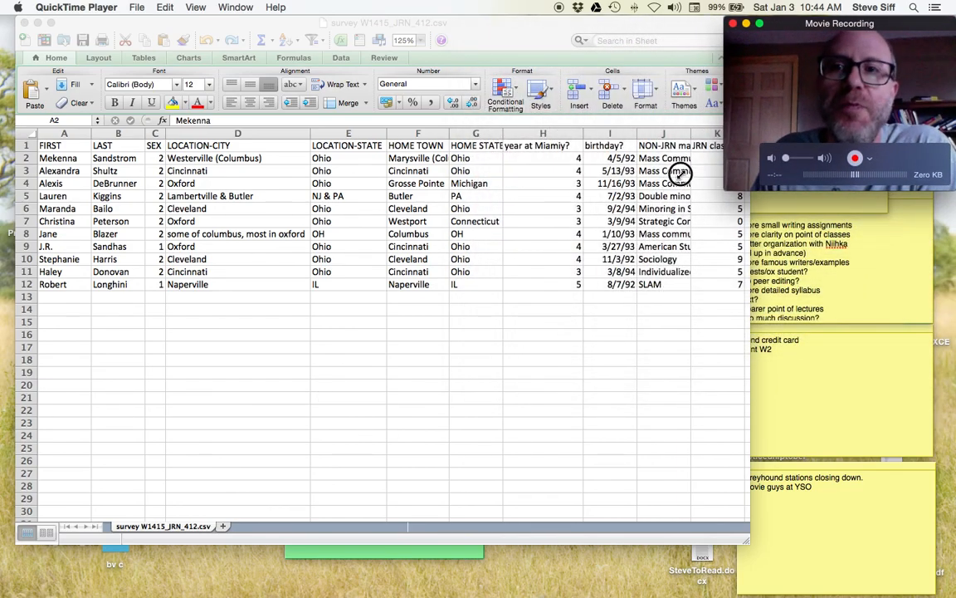
left_click(409, 444)
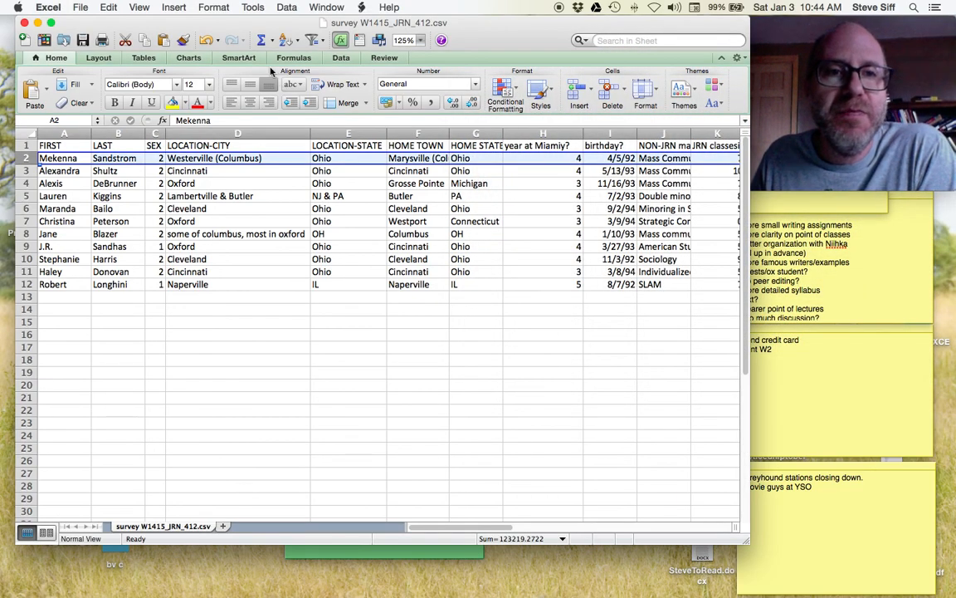
left_click_drag(182, 27, 191, 28)
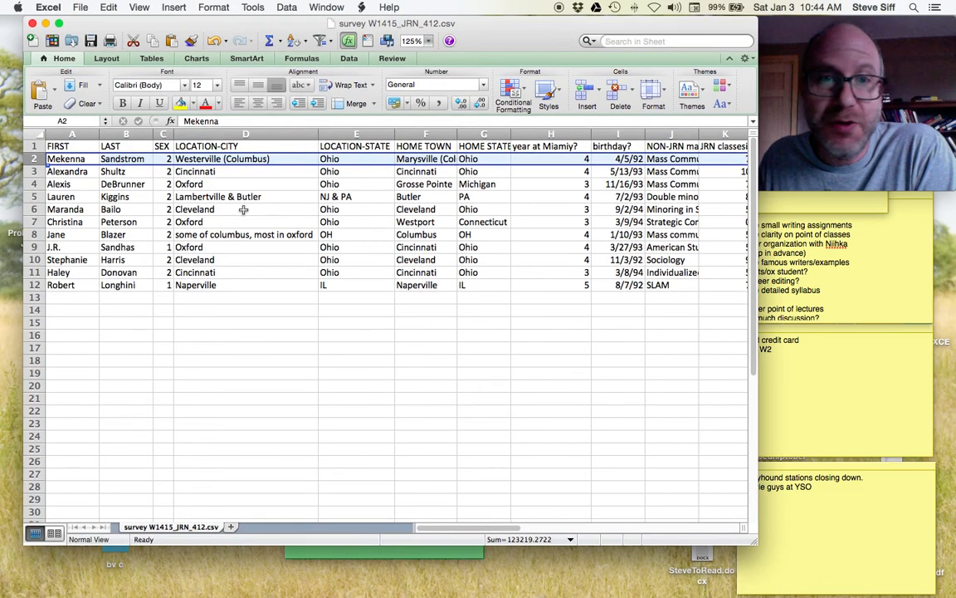
- Examine the survey sheet's columns across its width and return to column A and the header row
scroll(247, 211, "right", 7)
scroll(249, 212, "left", 3)
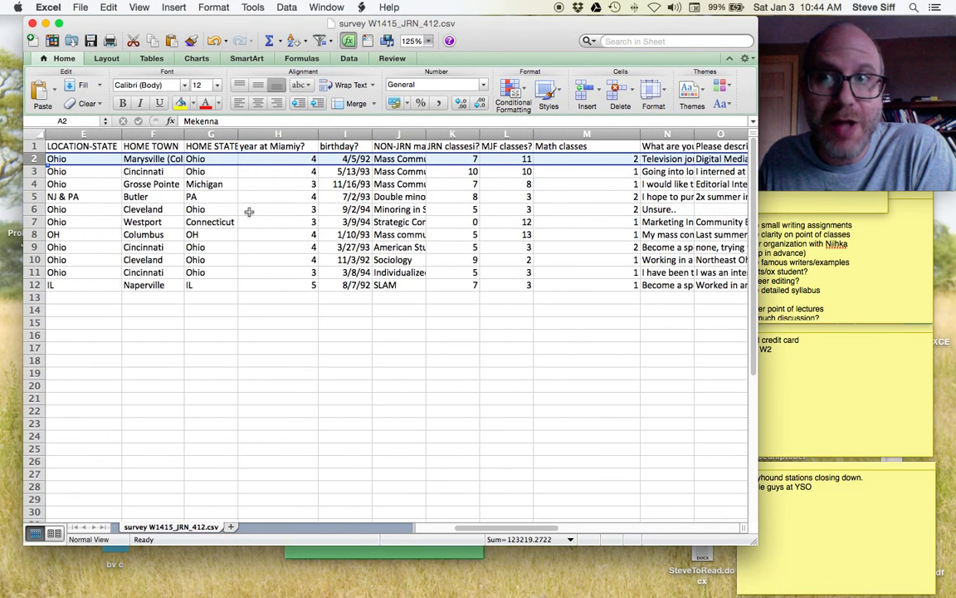
scroll(198, 201, "left", 4)
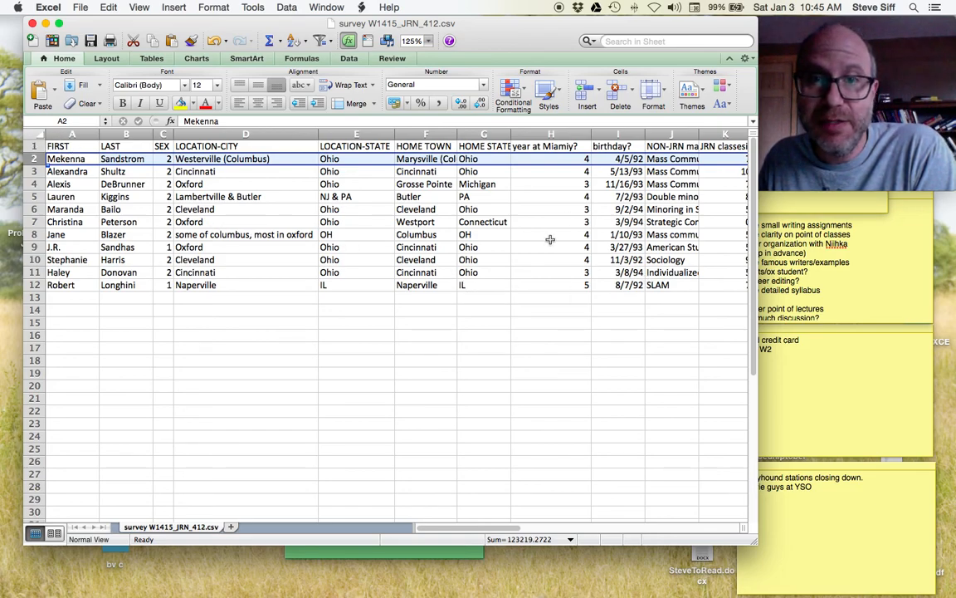
scroll(561, 246, "right", 5)
scroll(561, 246, "down", 1)
scroll(561, 246, "right", 5)
scroll(561, 245, "left", 10)
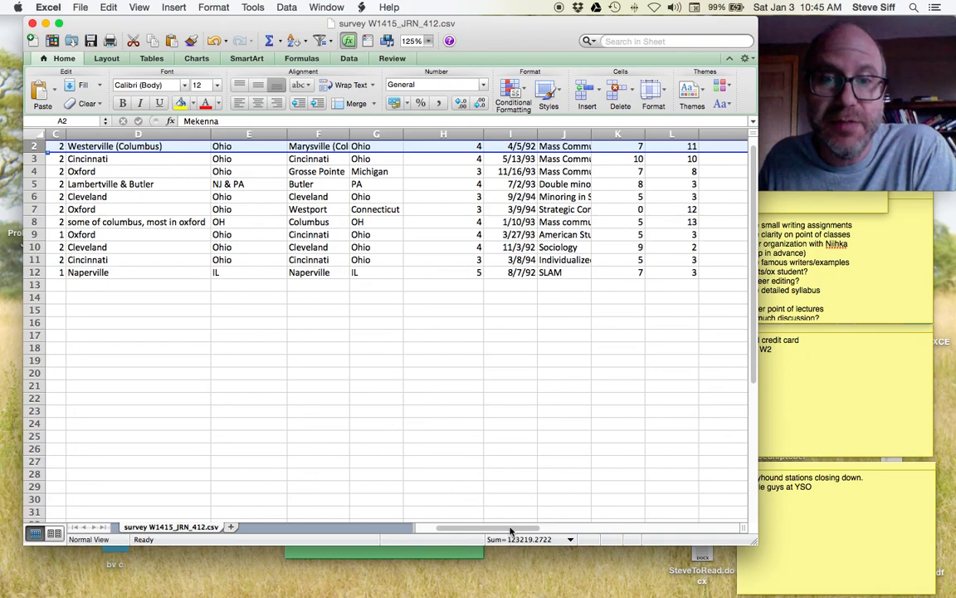
left_click_drag(512, 528, 461, 526)
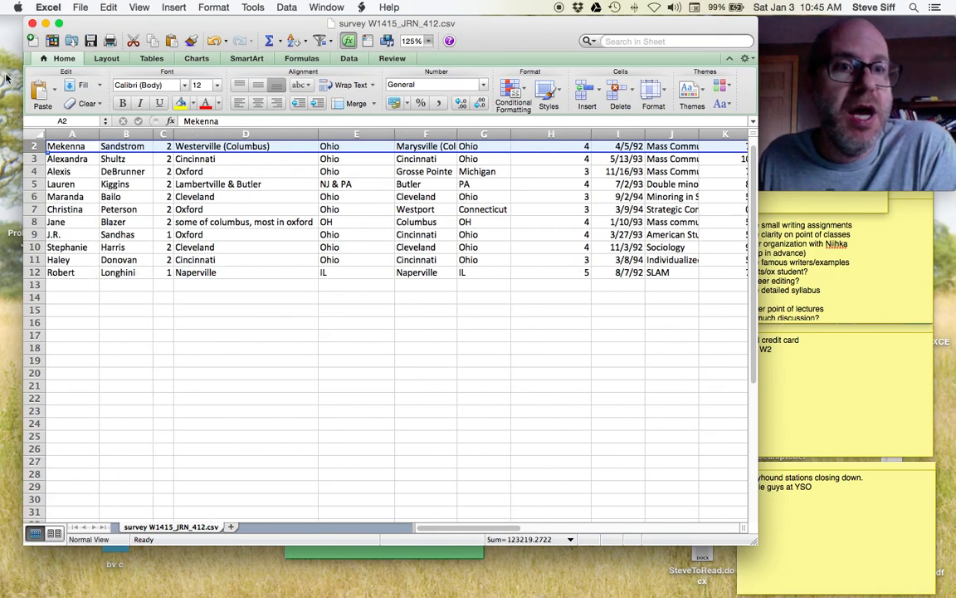
scroll(80, 163, "down", 4)
scroll(81, 163, "up", 5)
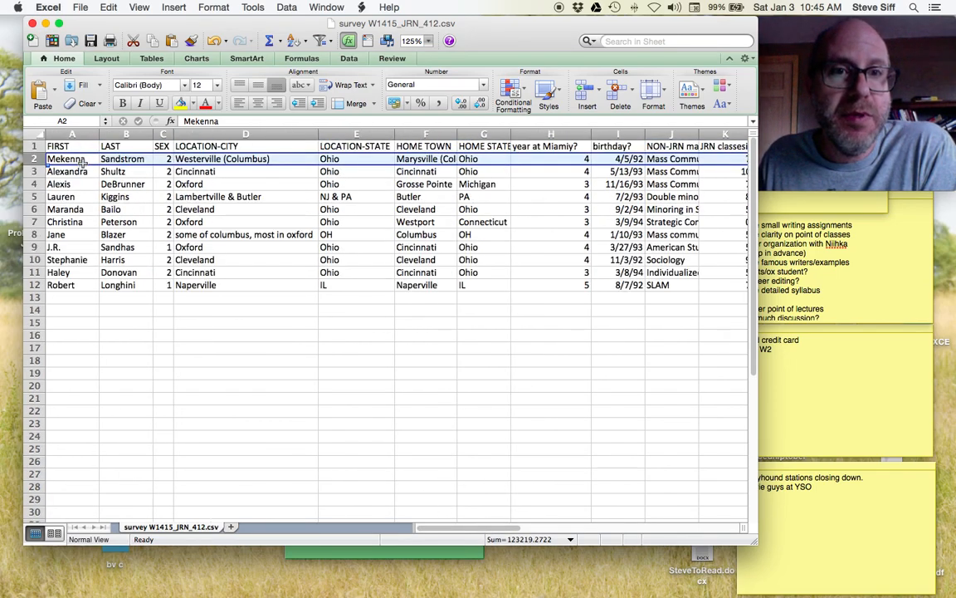
- Highlight the header row, the first record in row 2 and the last record in row 12 individually
left_click(34, 146)
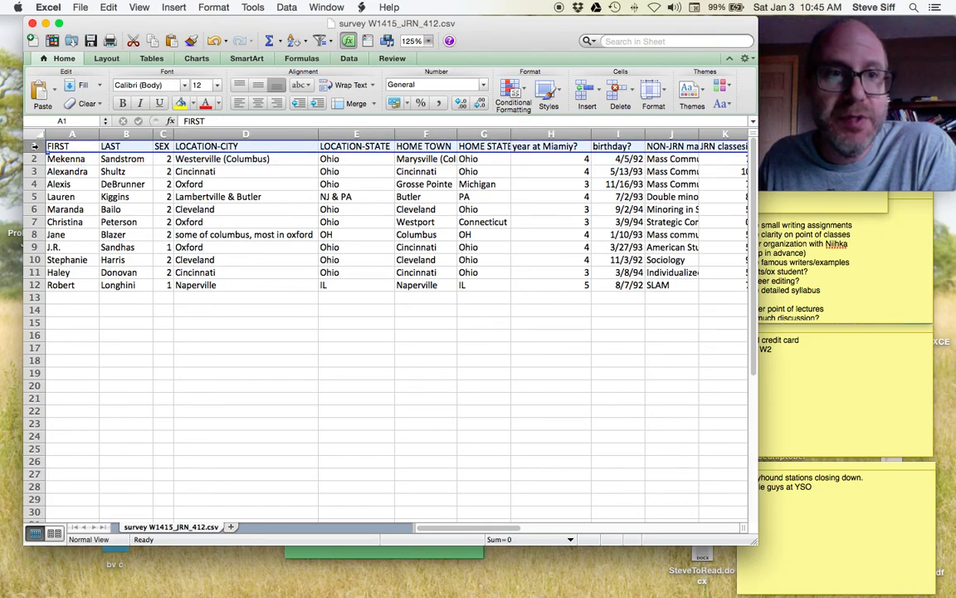
left_click(31, 159)
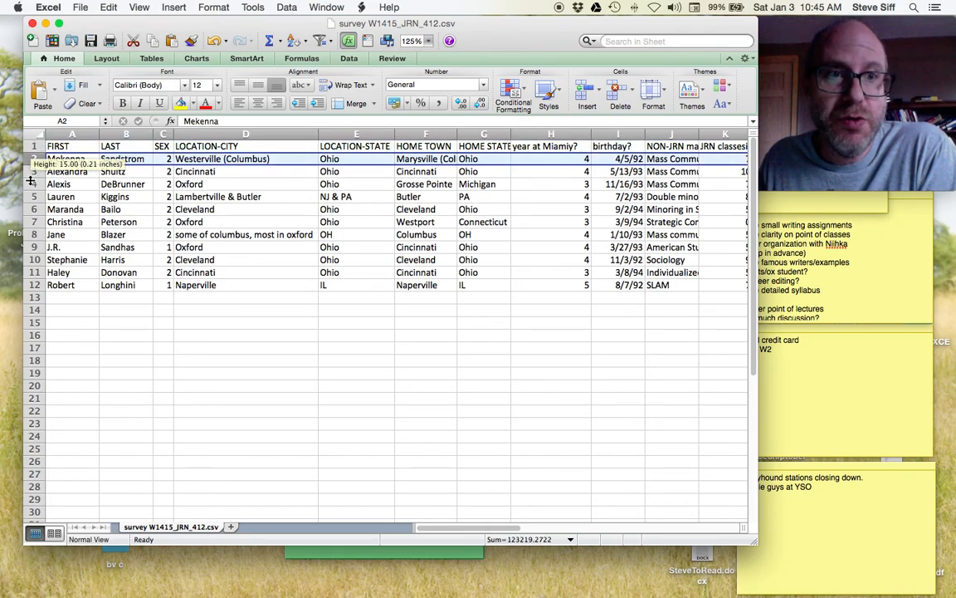
left_click(34, 285)
- Highlight columns A, B, C and D one at a time
left_click(74, 134)
left_click(116, 134)
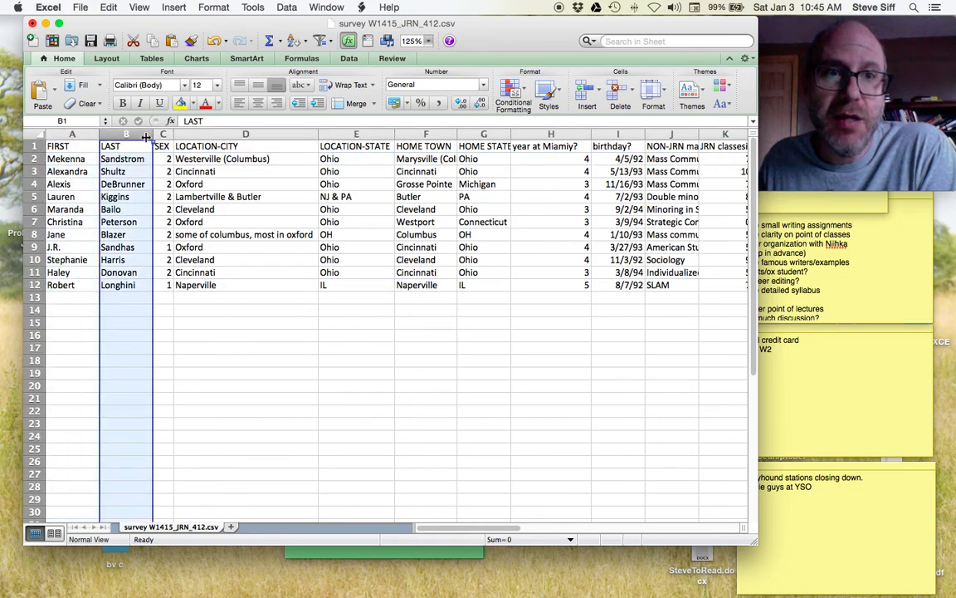
left_click(165, 133)
left_click(182, 134)
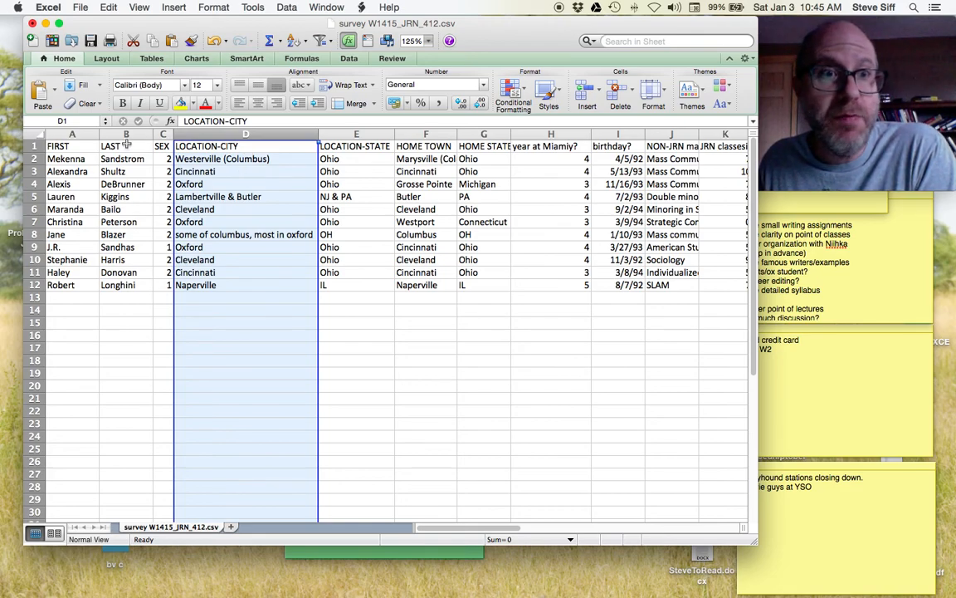
- Highlight the header row, and the location and home town columns D through G one at a time
left_click(35, 146)
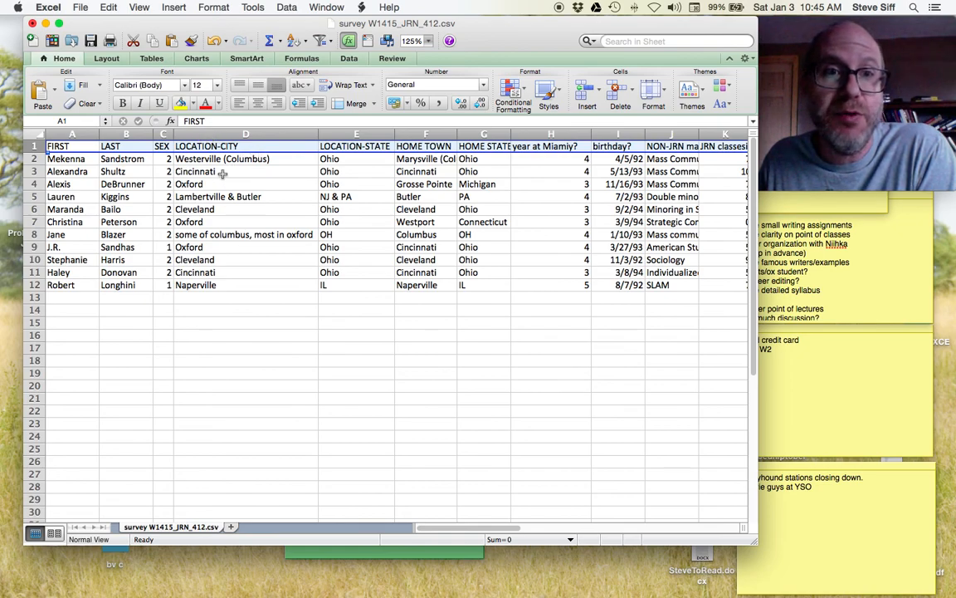
left_click(223, 136)
left_click(353, 135)
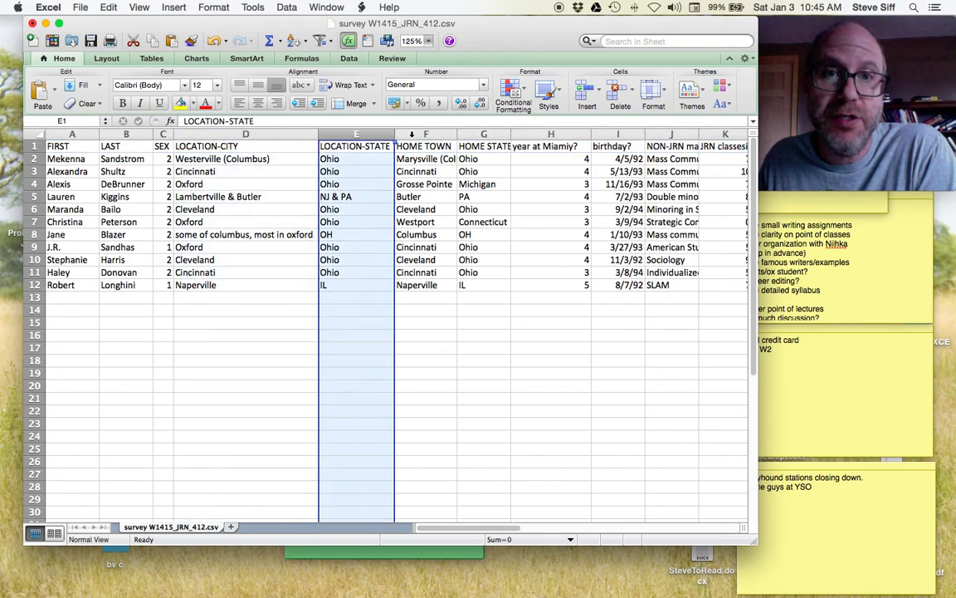
left_click(411, 135)
left_click(480, 133)
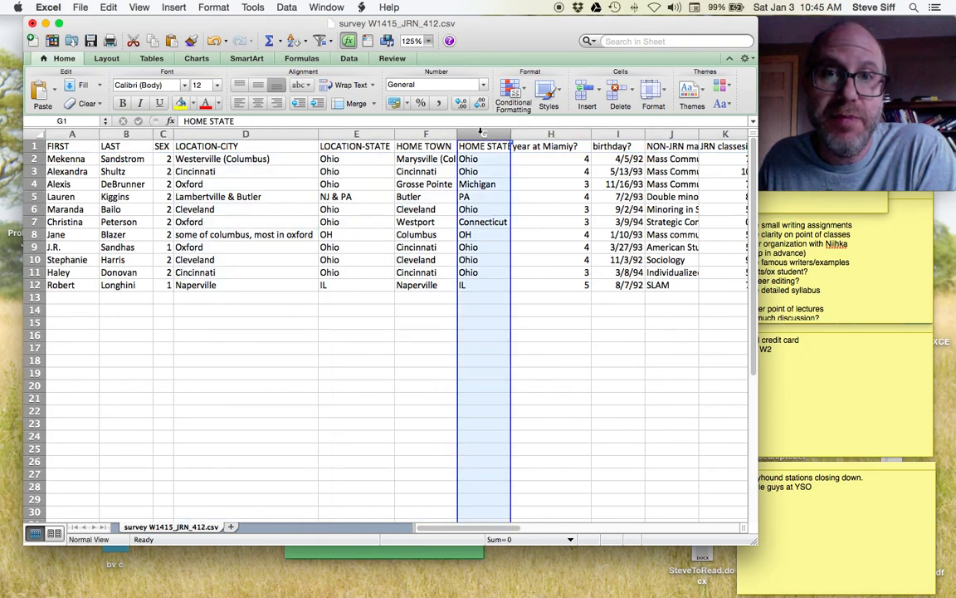
- Highlight the FIRST column and the last record in row 12
left_click(72, 136)
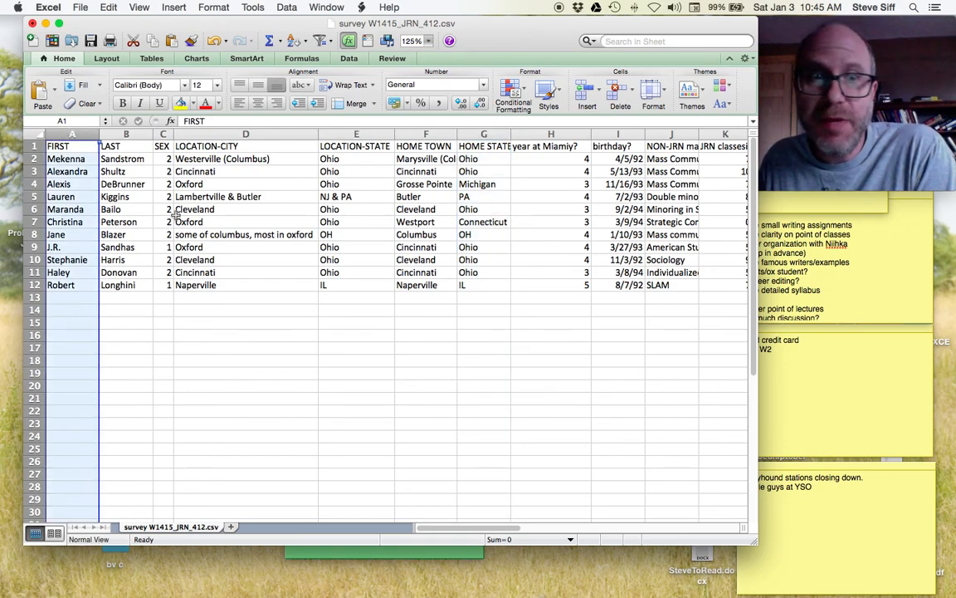
left_click(35, 285)
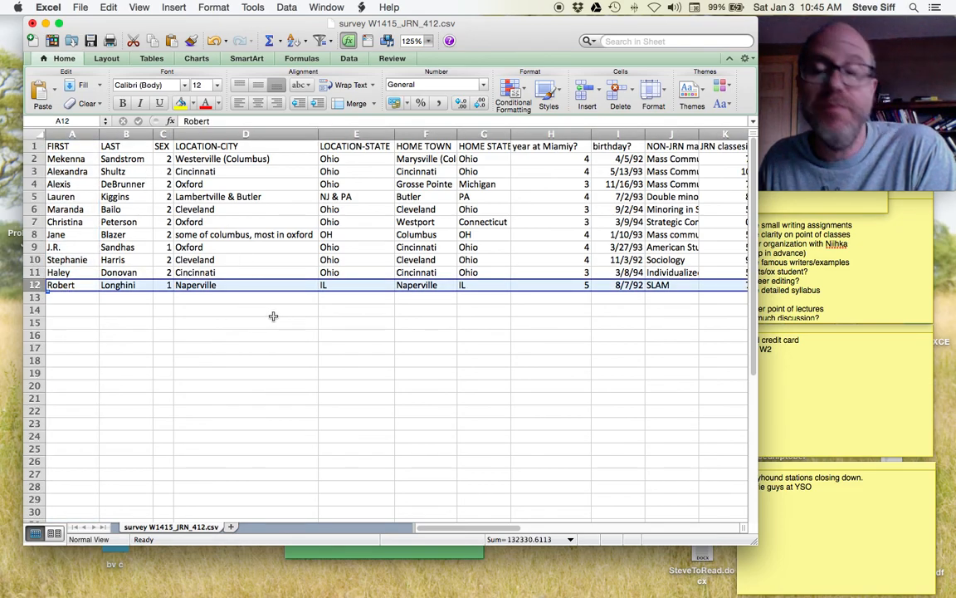
- Highlight rows 1, 2 and 3 one at a time, and select the entire sheet
left_click(34, 147)
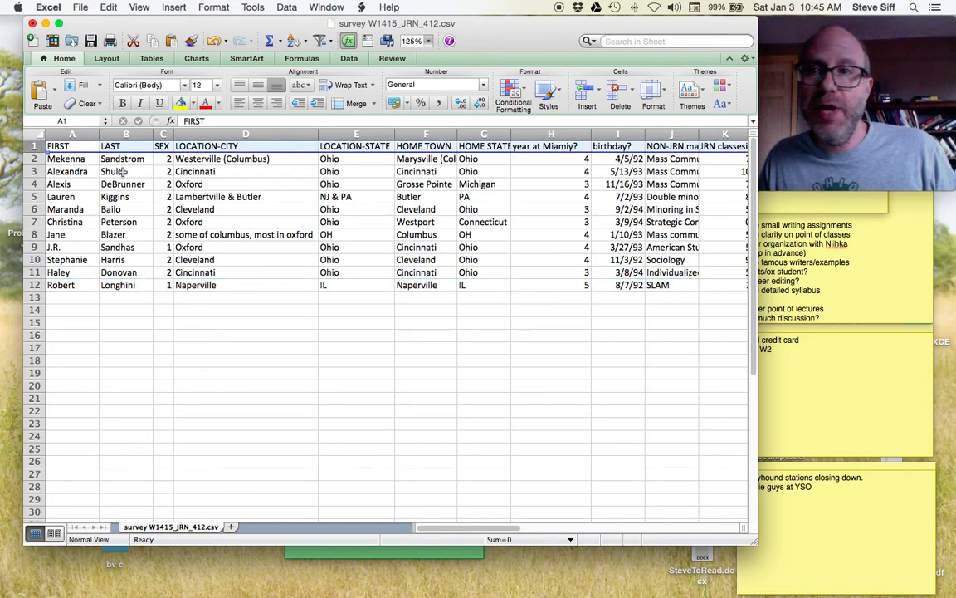
left_click(34, 159)
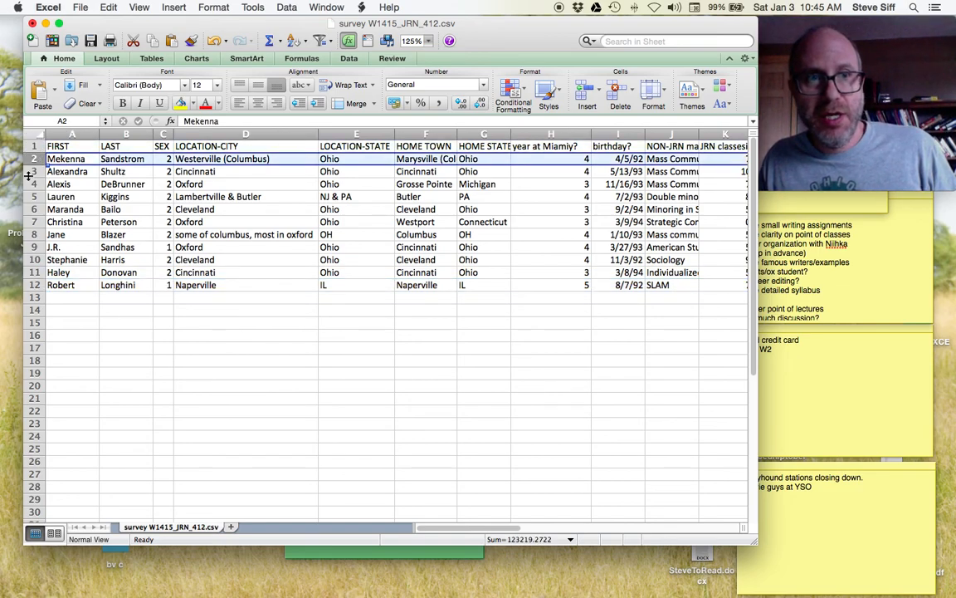
left_click(34, 171)
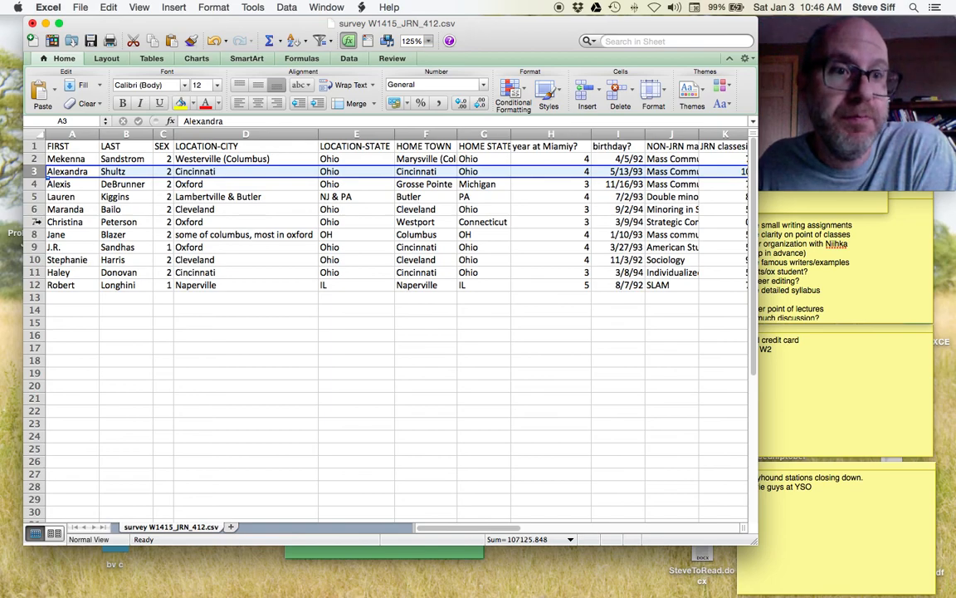
left_click(36, 133)
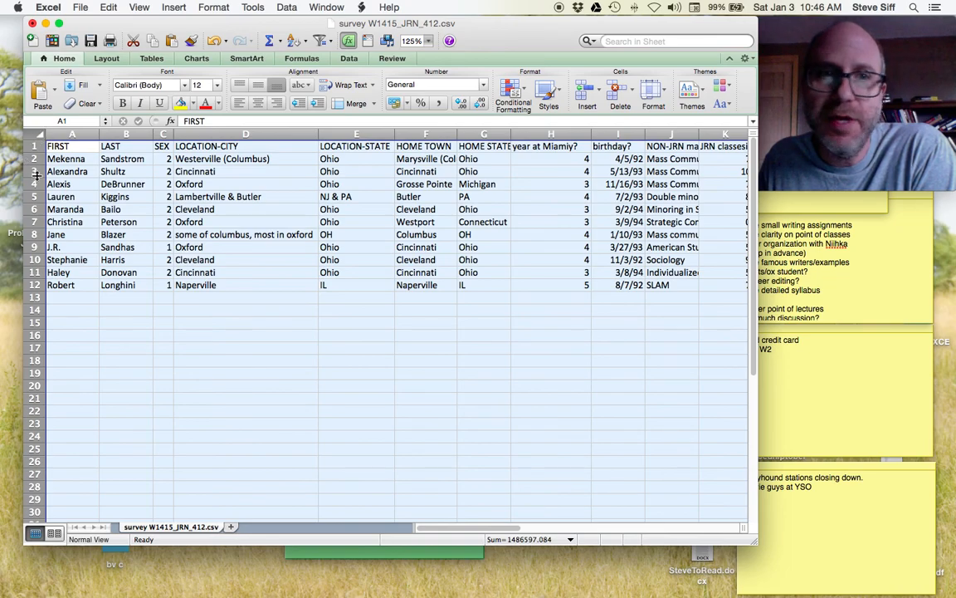
- Highlight the lettered columns A through E one after another
left_click(80, 134)
left_click(120, 134)
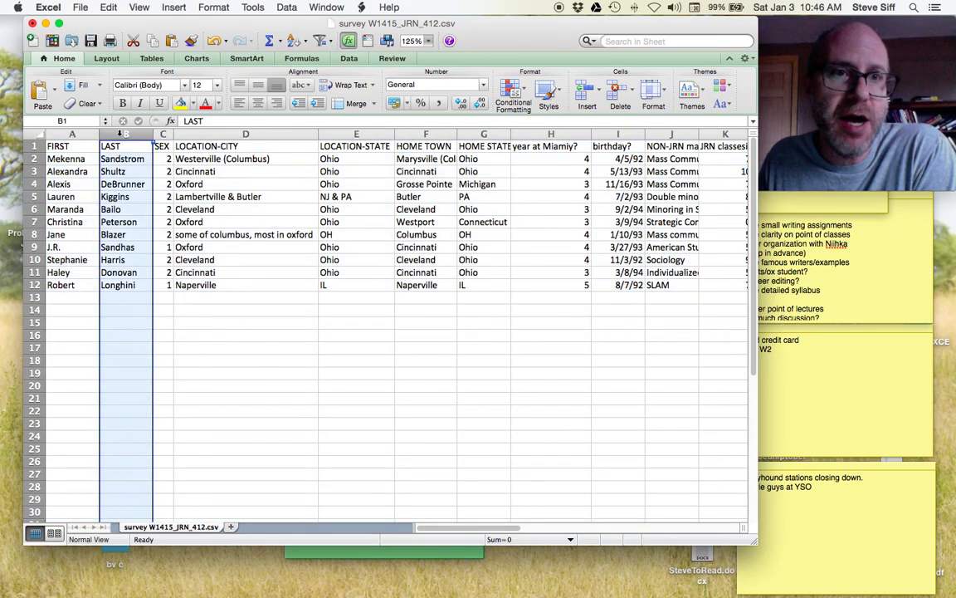
left_click(163, 133)
left_click(186, 134)
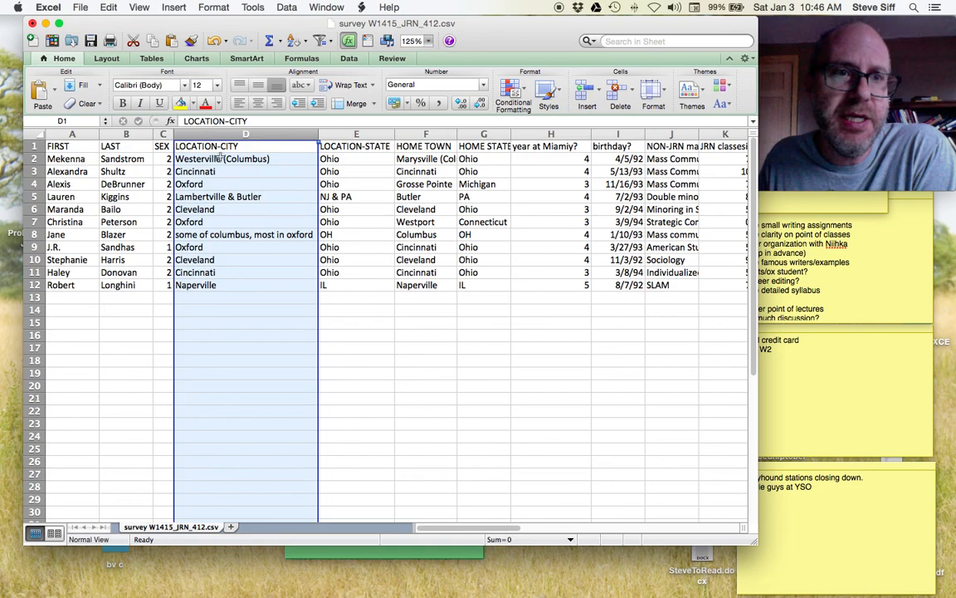
left_click(360, 134)
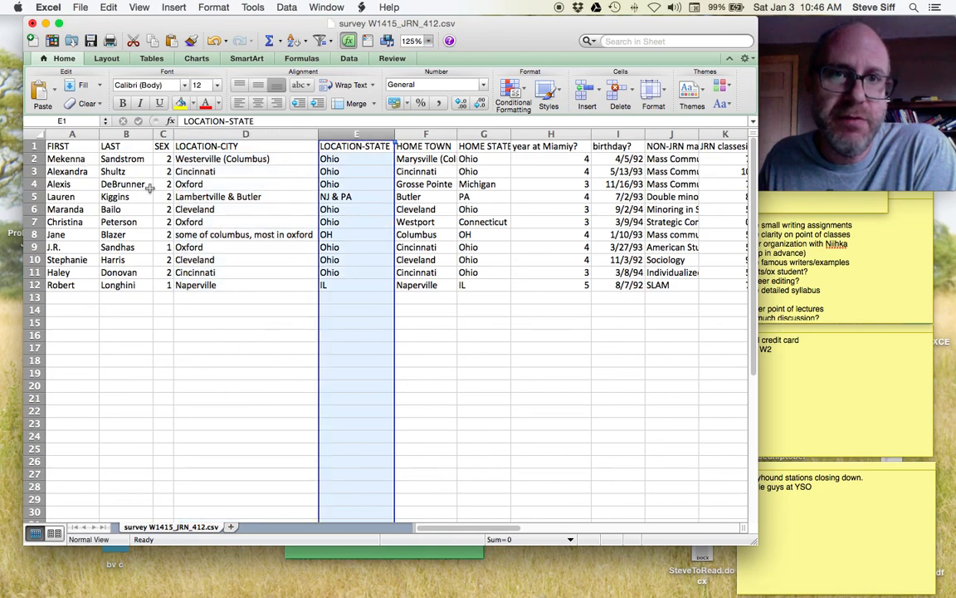
- Highlight the numbered rows 1 through 5 one after another
left_click(34, 146)
left_click(32, 158)
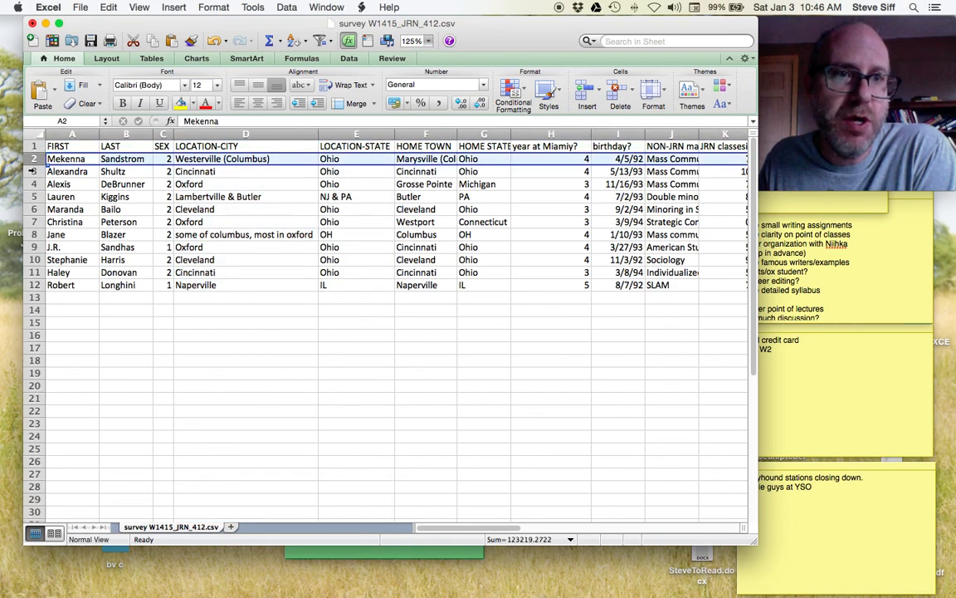
left_click(33, 171)
left_click(32, 183)
left_click(33, 196)
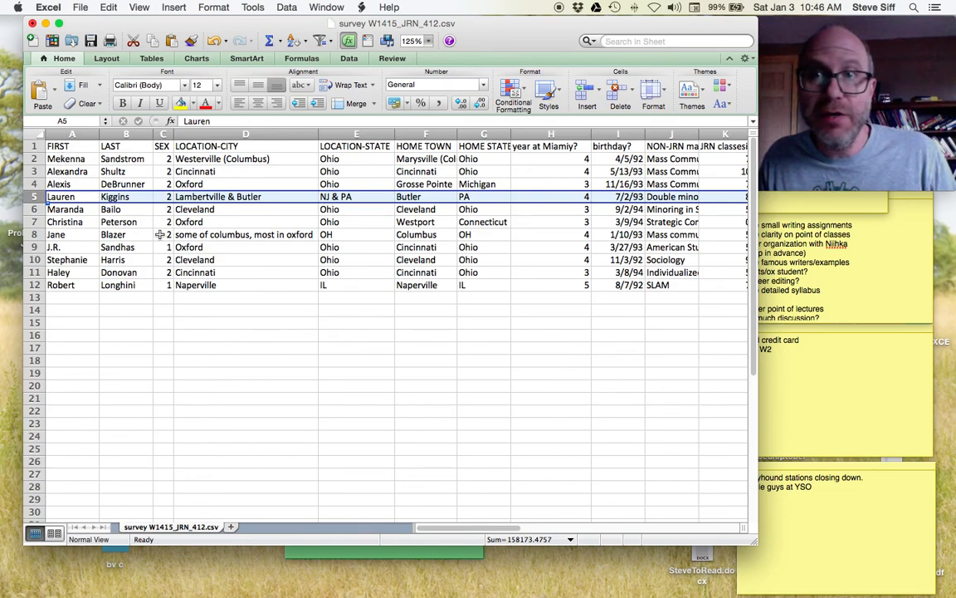
- Select the individual cells A1, B2 and D3, and return to cell A1
left_click(63, 147)
left_click(122, 160)
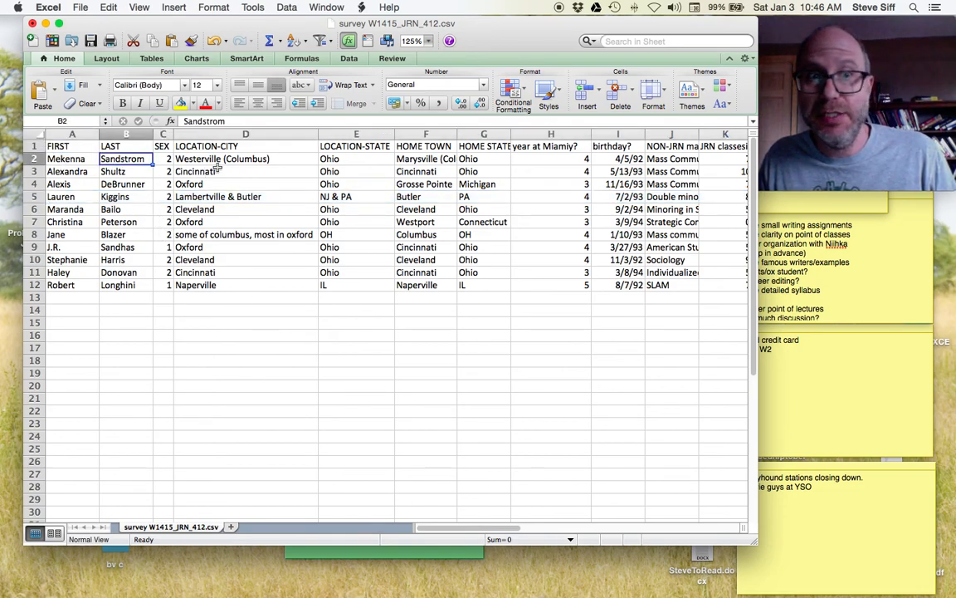
left_click(193, 171)
left_click(64, 147)
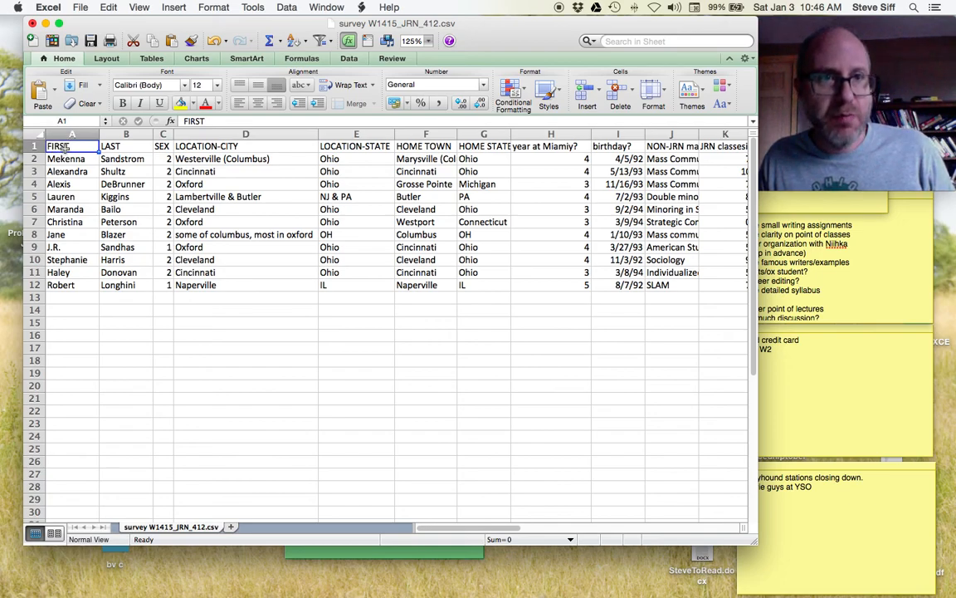
- Extend the selection from A1 to D6, to E8 and finally to cell E11
left_click(220, 212, "shift")
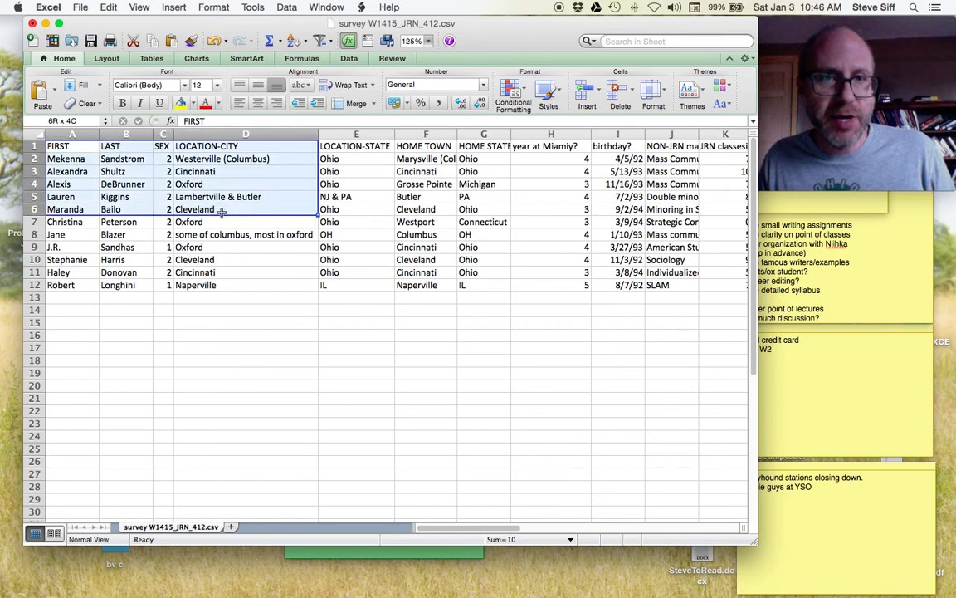
left_click(341, 239, "shift")
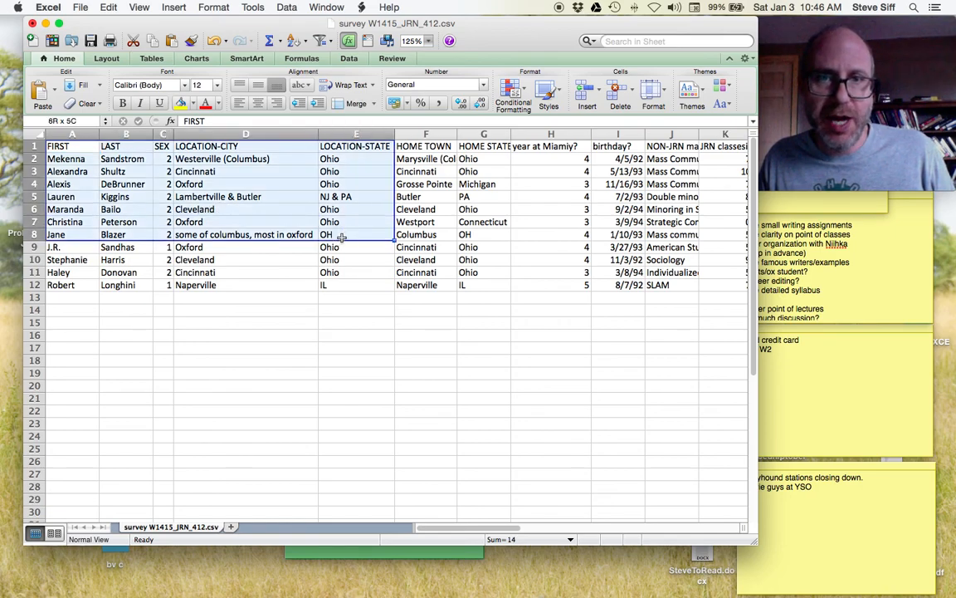
left_click(343, 273, "shift")
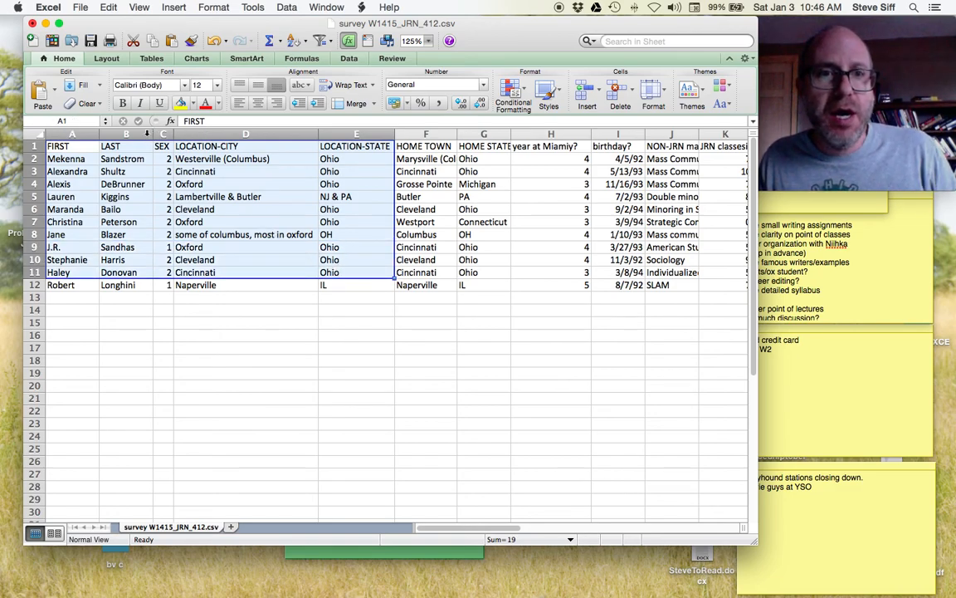
- Highlight the LAST column, the "year at Miamiy?" header and the birthday column, and view the columns from MJF classes to the location coordinates
left_click(146, 134)
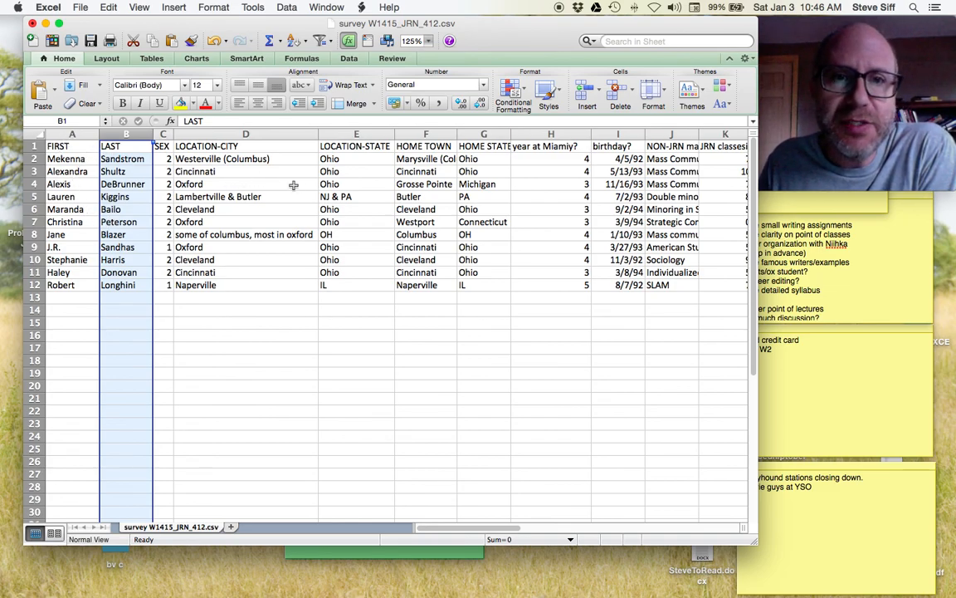
left_click(548, 146)
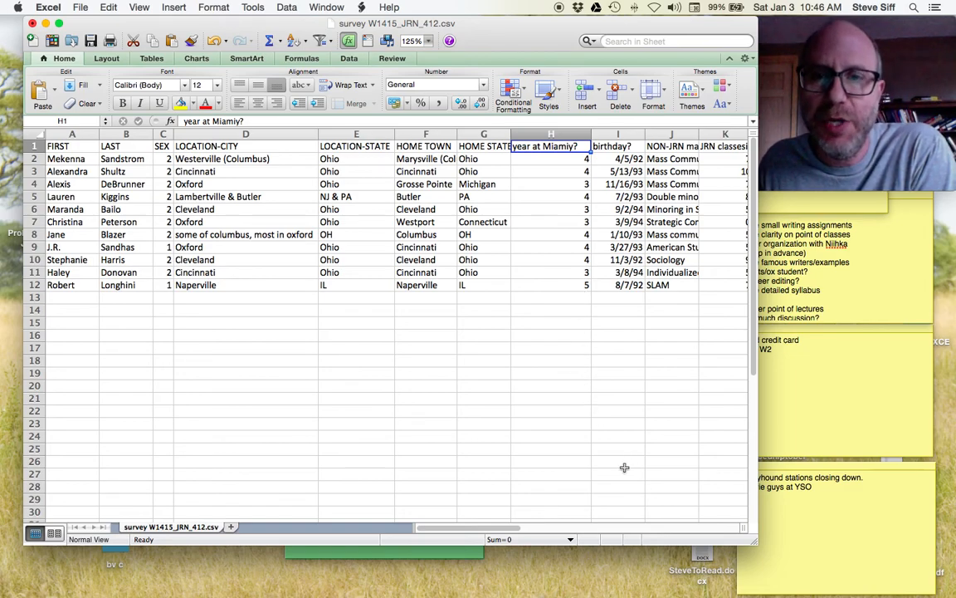
left_click_drag(484, 528, 494, 528)
left_click(563, 134)
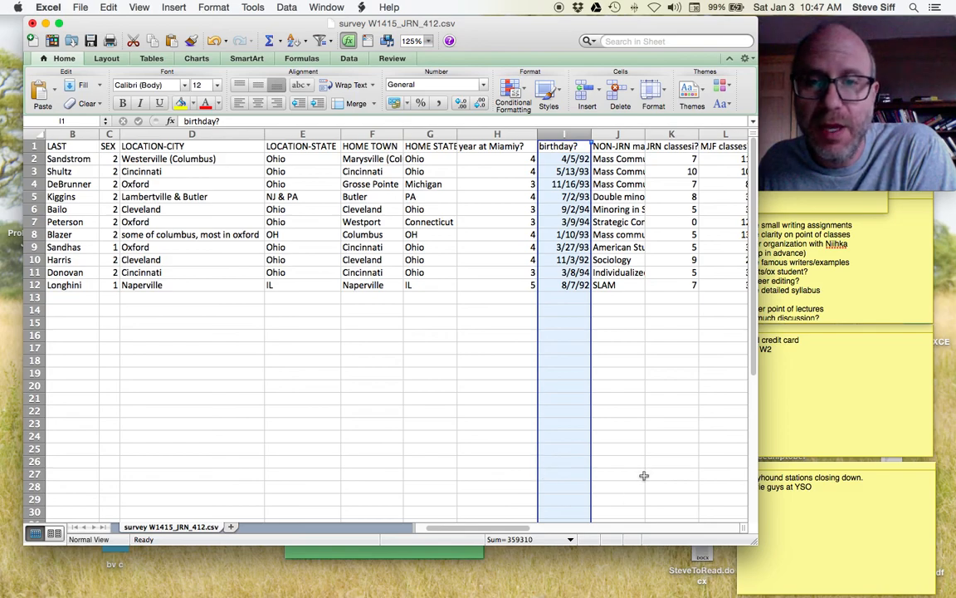
left_click_drag(533, 529, 603, 525)
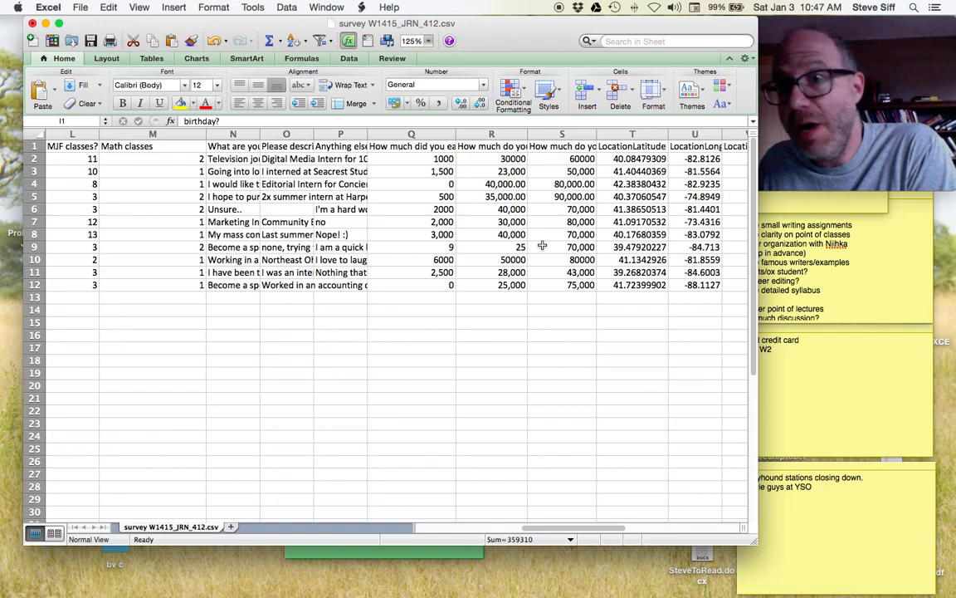
- Correct the header in cell H1 to "year at Miami?" and select the FIRST column
left_click_drag(555, 526, 482, 525)
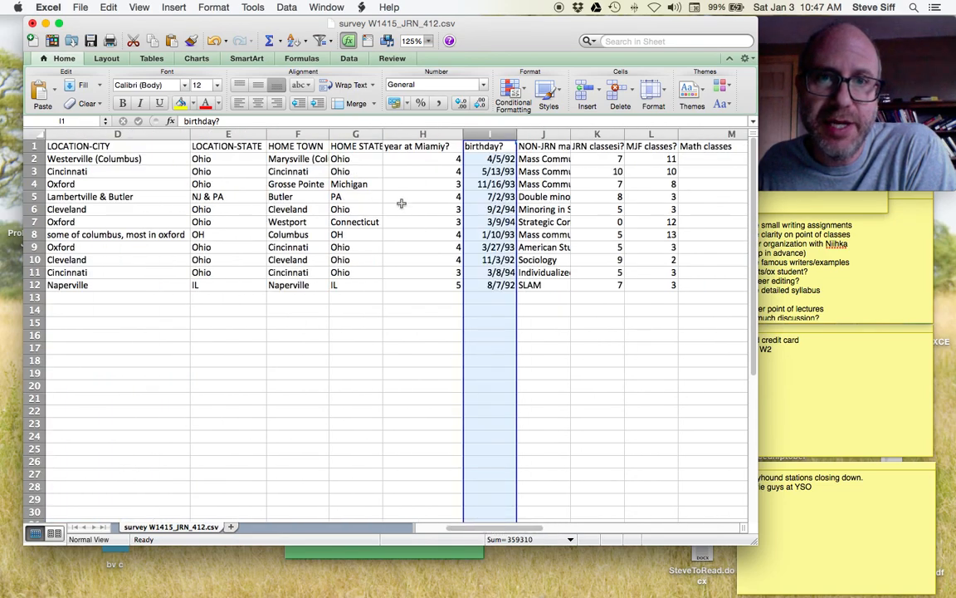
left_click(402, 145)
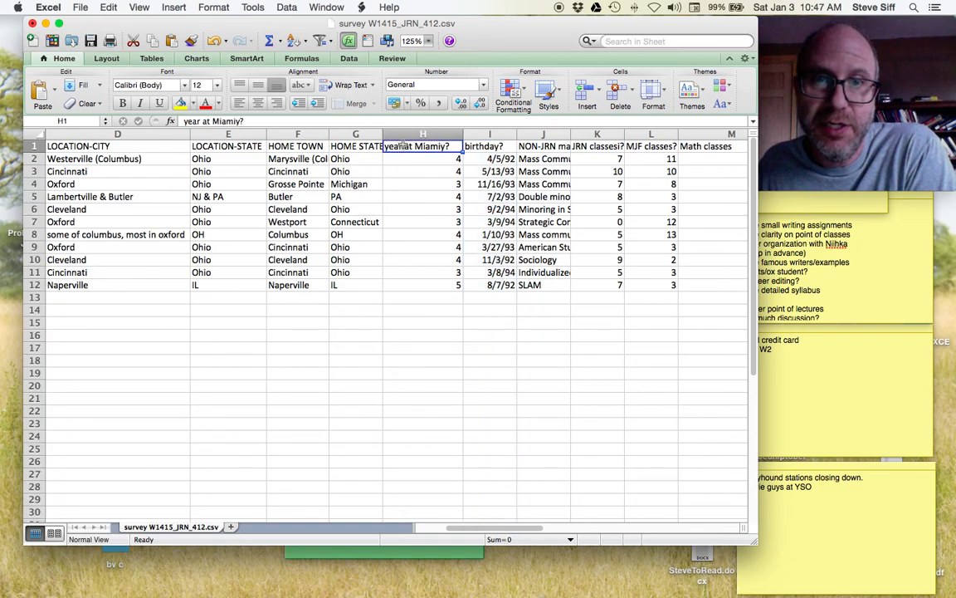
left_click(239, 121)
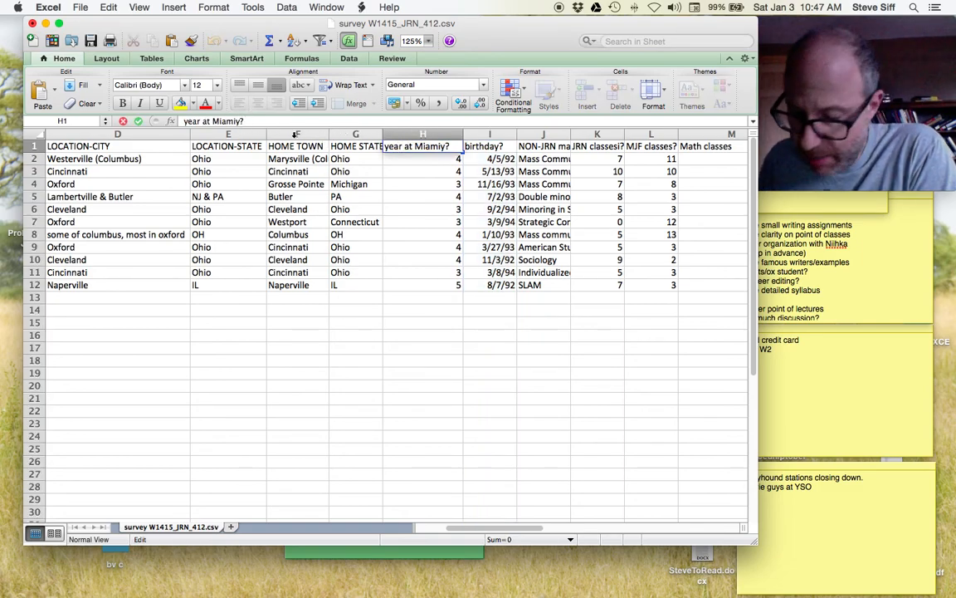
key("BackSpace")
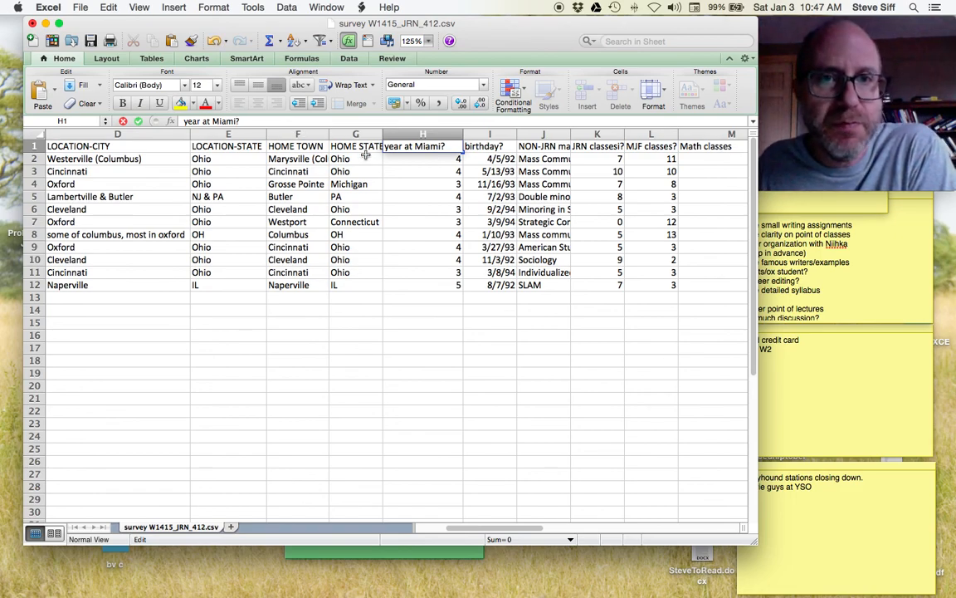
scroll(307, 231, "right", 2)
scroll(308, 235, "left", 5)
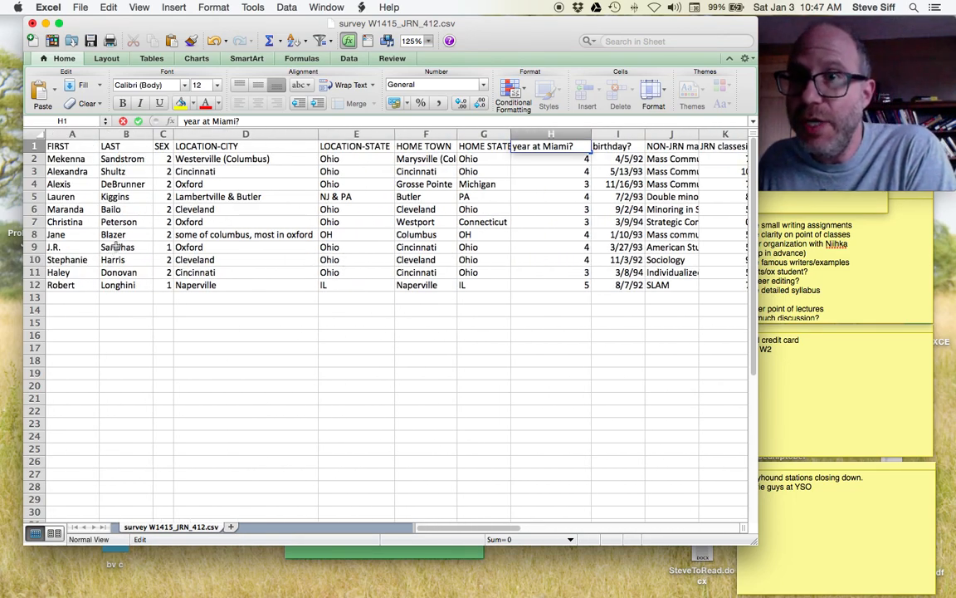
left_click(83, 133)
mouse_move(98, 134)
left_mouse_down()
mouse_move(139, 133)
mouse_move(94, 140)
left_mouse_up()
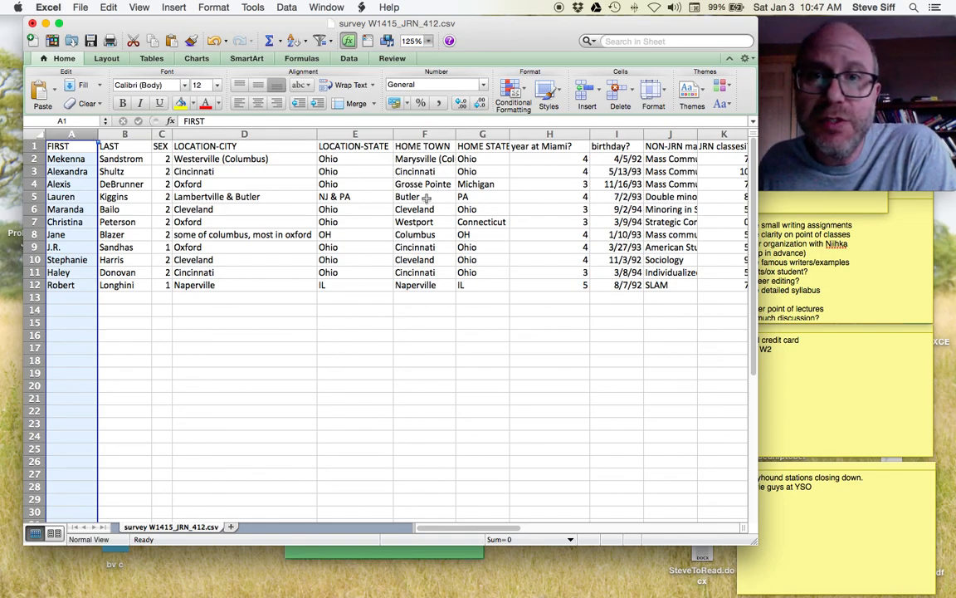
- Shrink the location latitude, longitude and accuracy columns (T to V) until they are almost hidden, and return to the first columns
left_click_drag(480, 532, 619, 534)
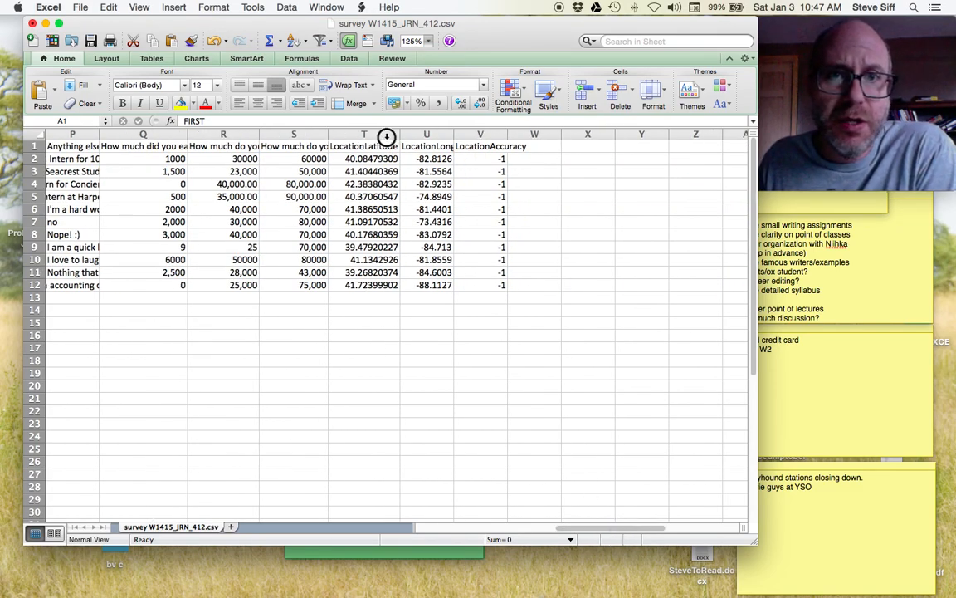
left_click(356, 133)
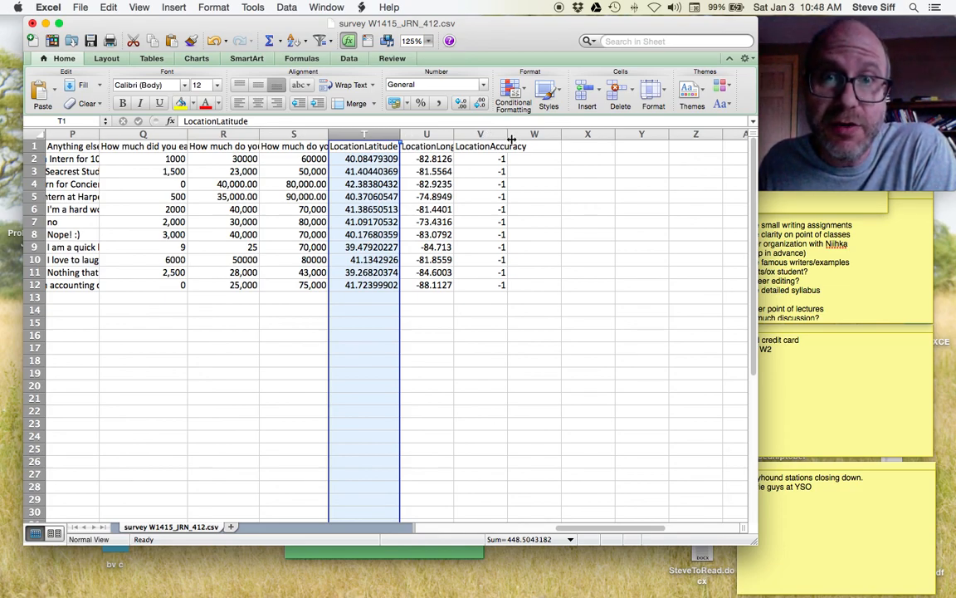
left_click_drag(508, 135, 331, 139)
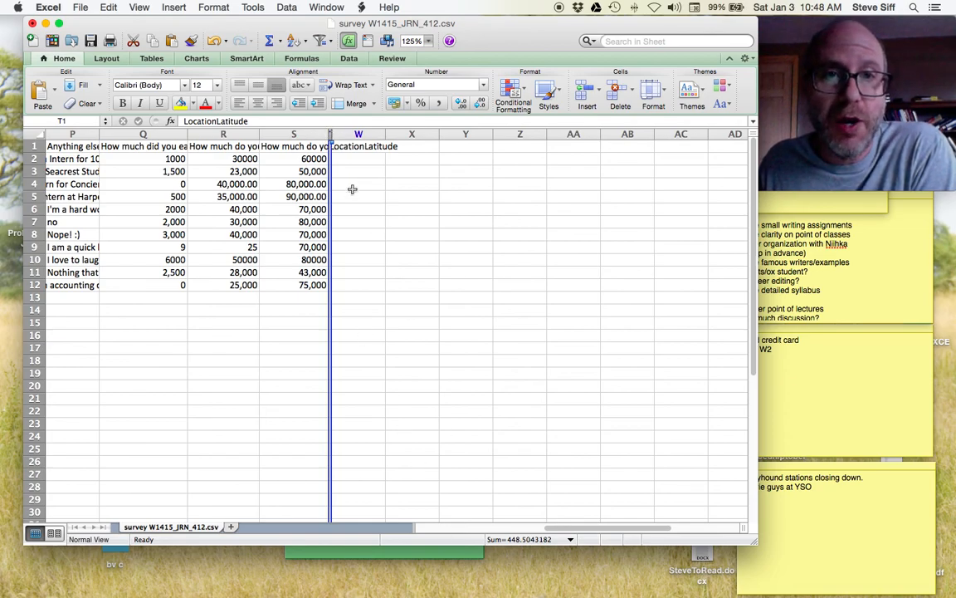
scroll(282, 303, "right", 5)
scroll(310, 307, "left", 15)
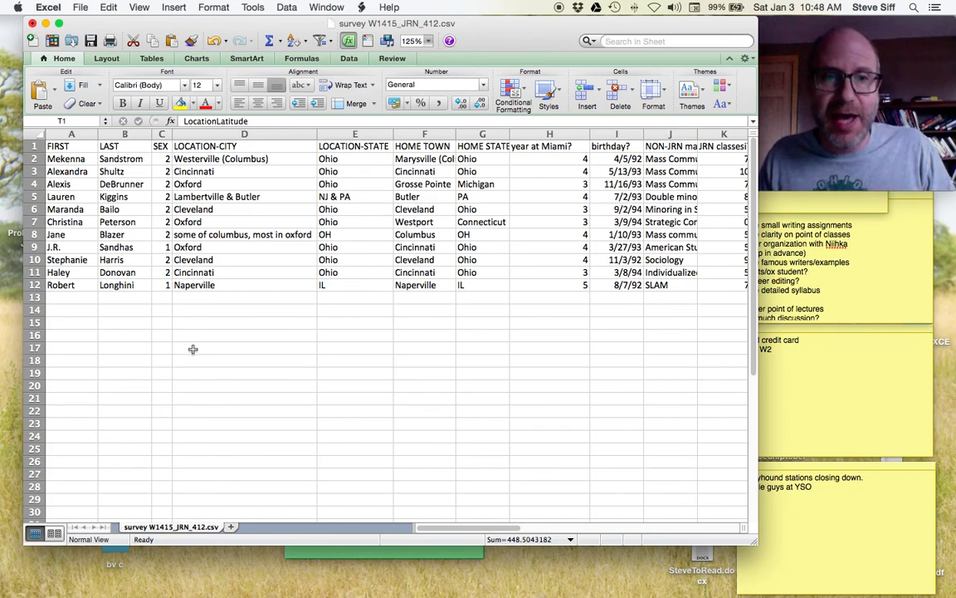
- Split the window between header row 1 and row 2
scroll(205, 346, "down", 8)
scroll(205, 345, "up", 8)
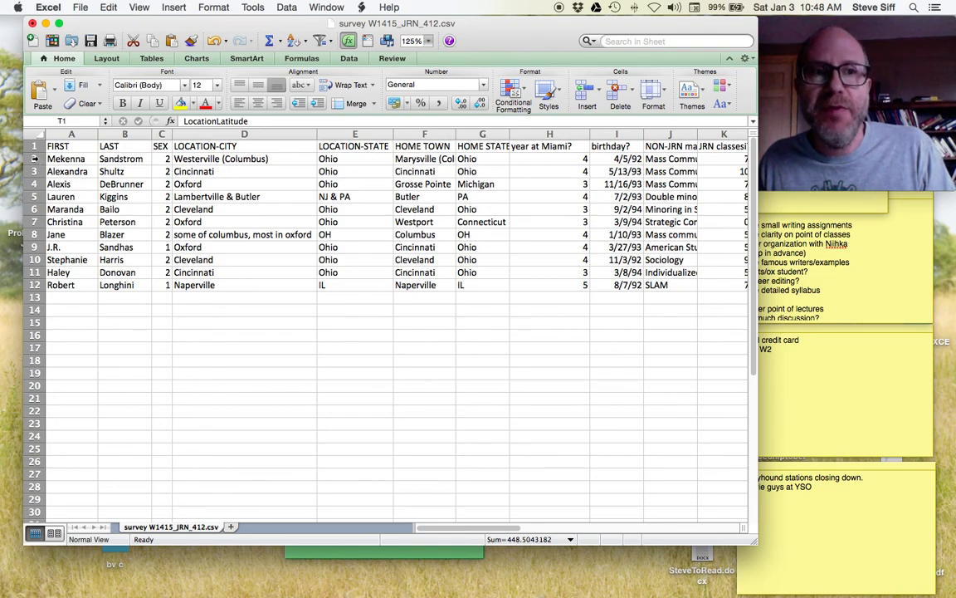
left_click(34, 158)
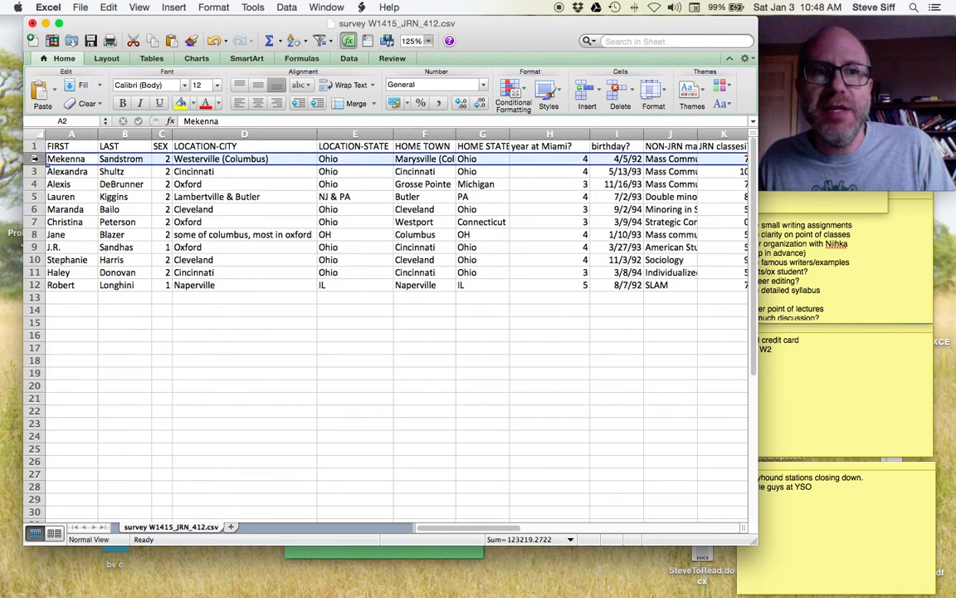
left_click(327, 8)
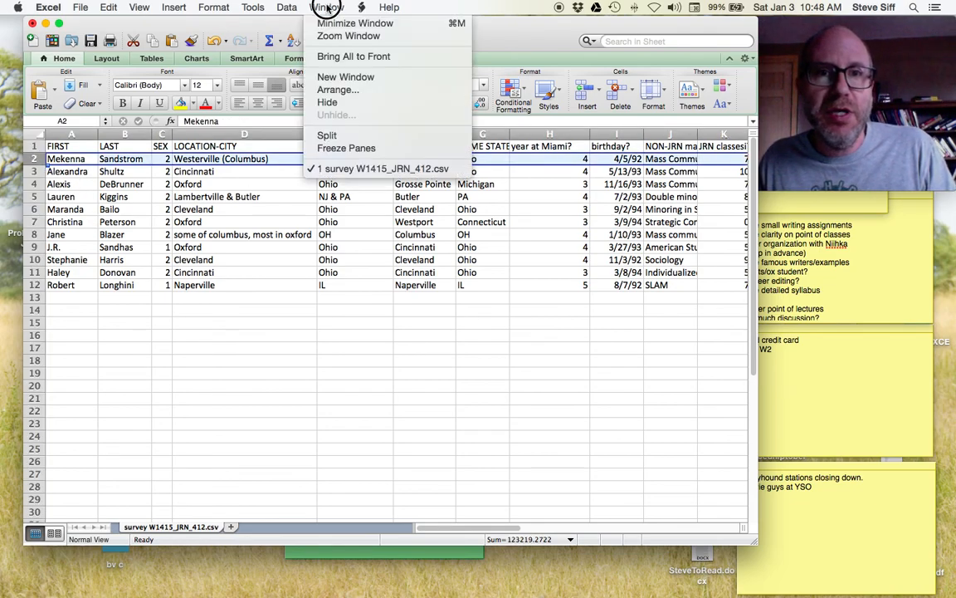
left_click(351, 136)
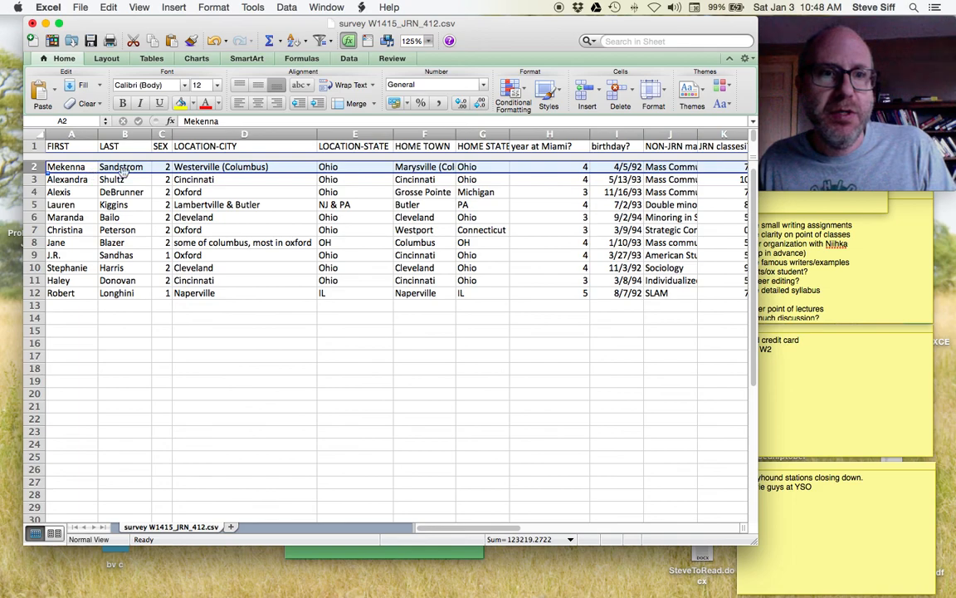
- Browse the survey rows beneath the fixed header row, and remove the window split
scroll(167, 210, "down", 3)
scroll(171, 214, "up", 3)
scroll(174, 216, "down", 3)
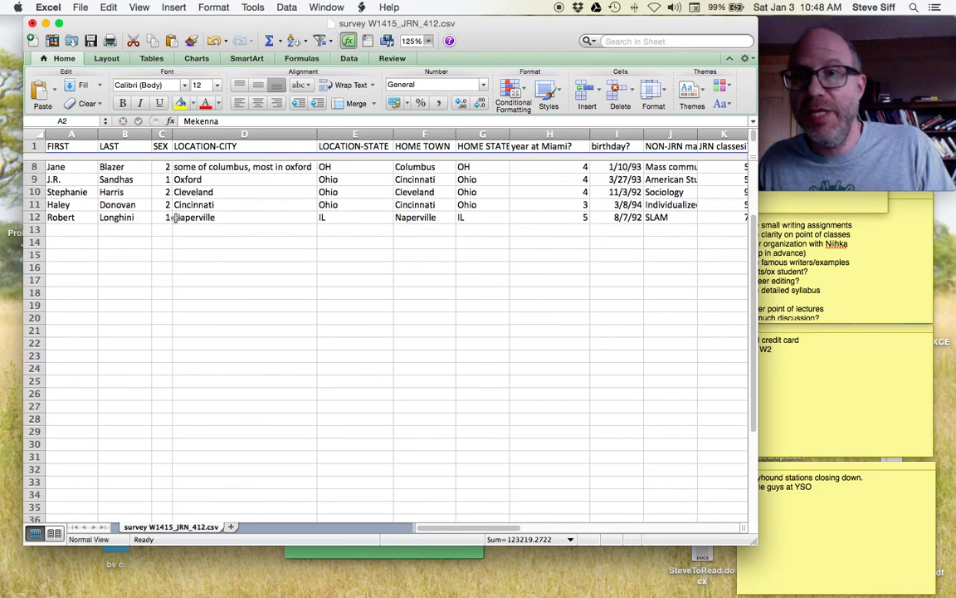
scroll(175, 216, "up", 3)
scroll(174, 217, "right", 1)
scroll(174, 216, "down", 5)
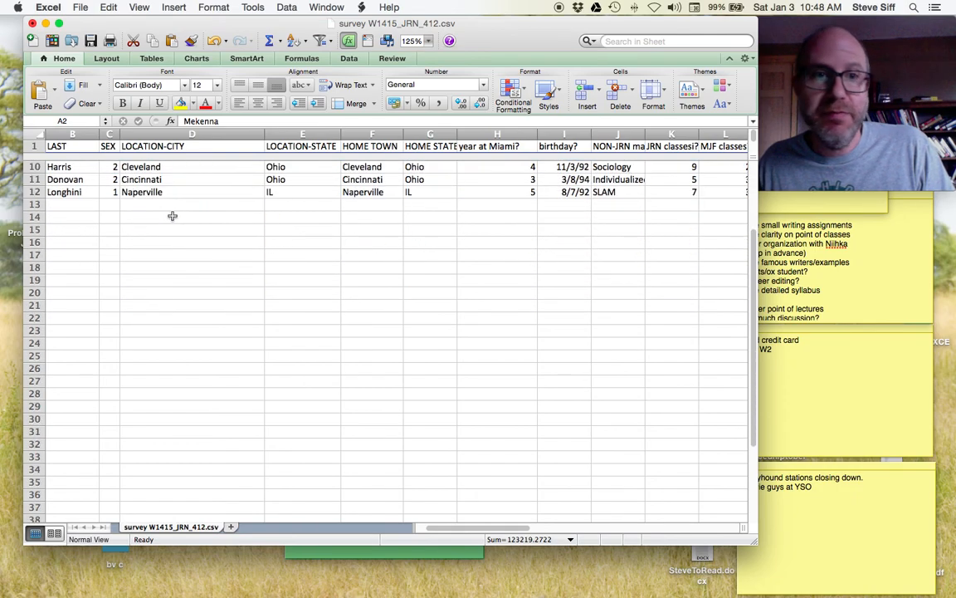
scroll(171, 216, "up", 5)
scroll(171, 214, "left", 1)
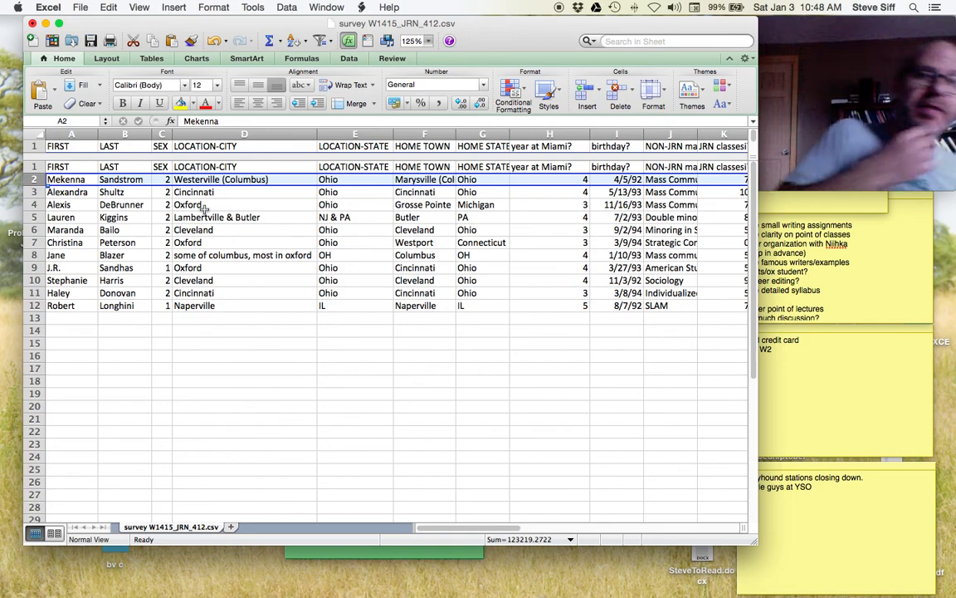
left_click(317, 7)
left_click(342, 135)
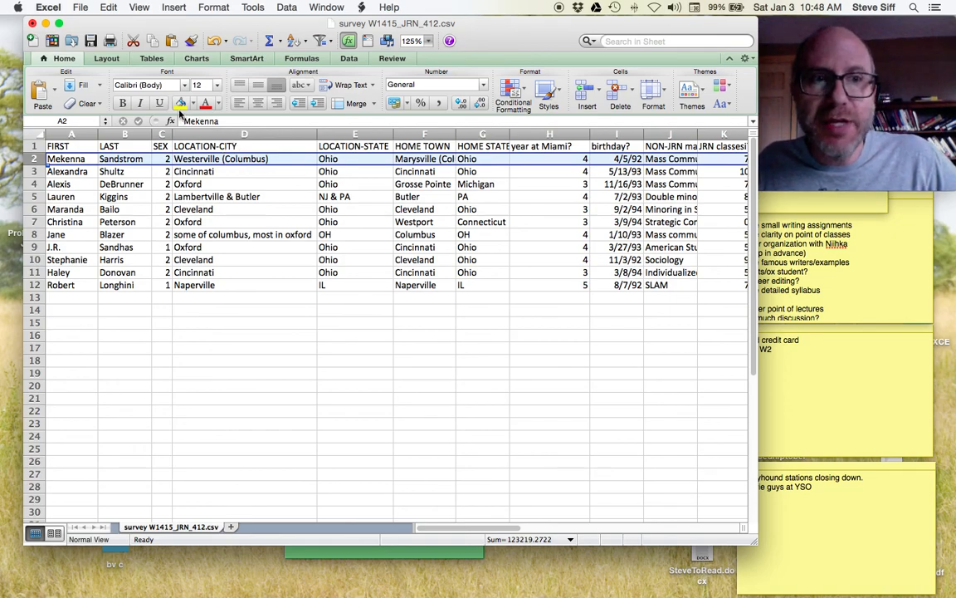
- Select the whole sheet, turn on filtering for its headers and give all columns one wider, uniform width
left_click(35, 134)
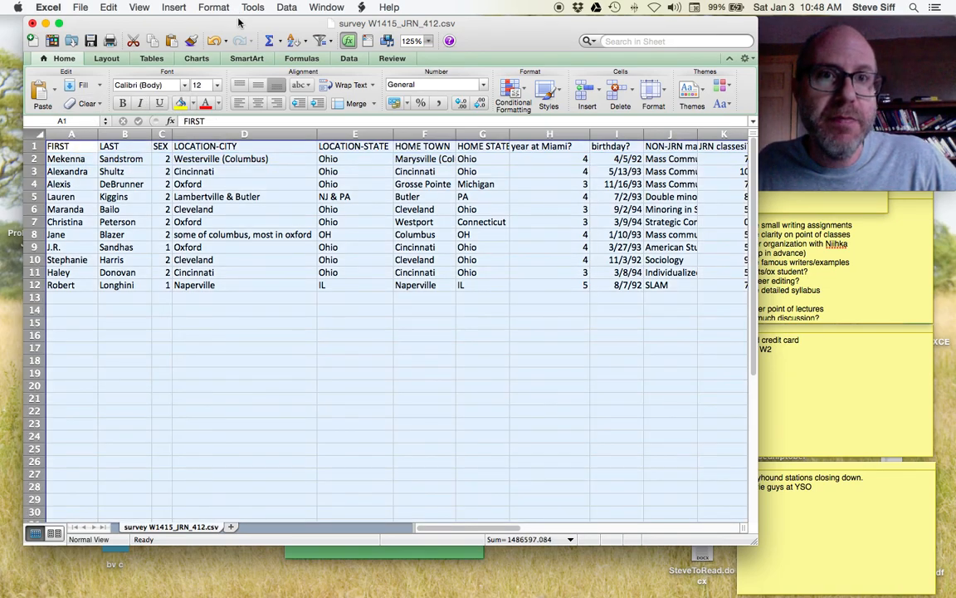
left_click(286, 8)
left_click(295, 44)
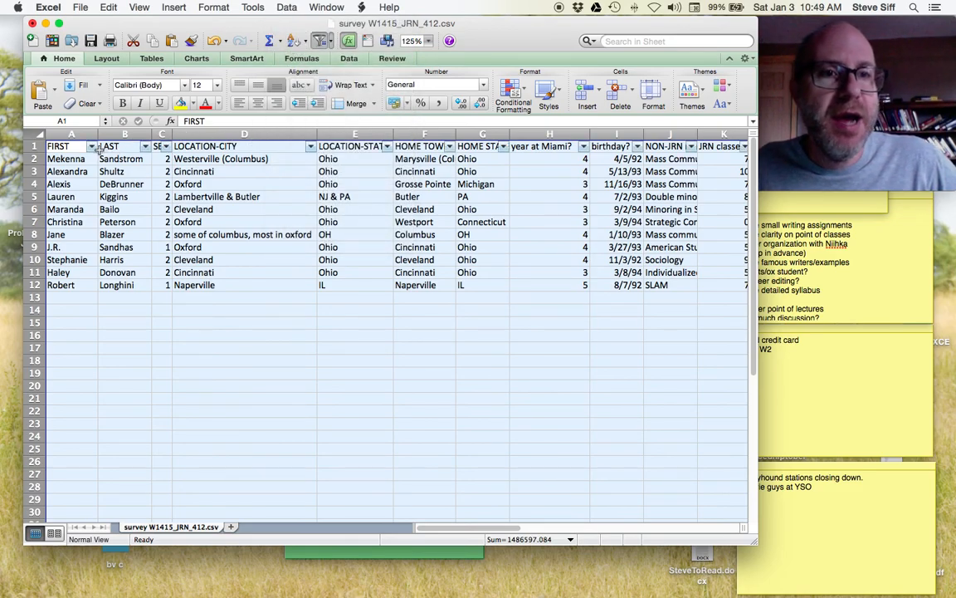
left_click_drag(173, 133, 213, 133)
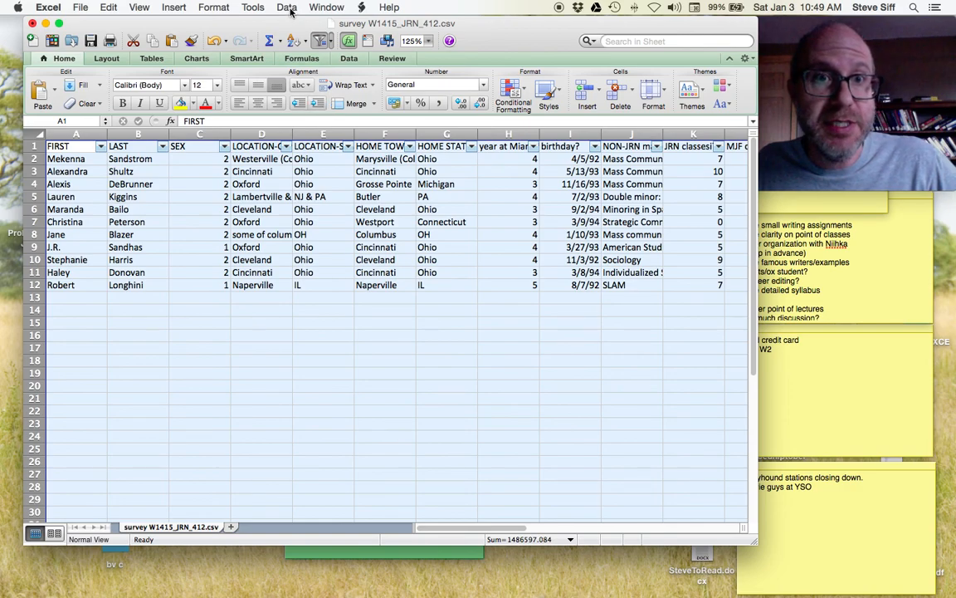
- Turn the sheet's header filters off and back on
left_click(286, 8)
left_click(305, 44)
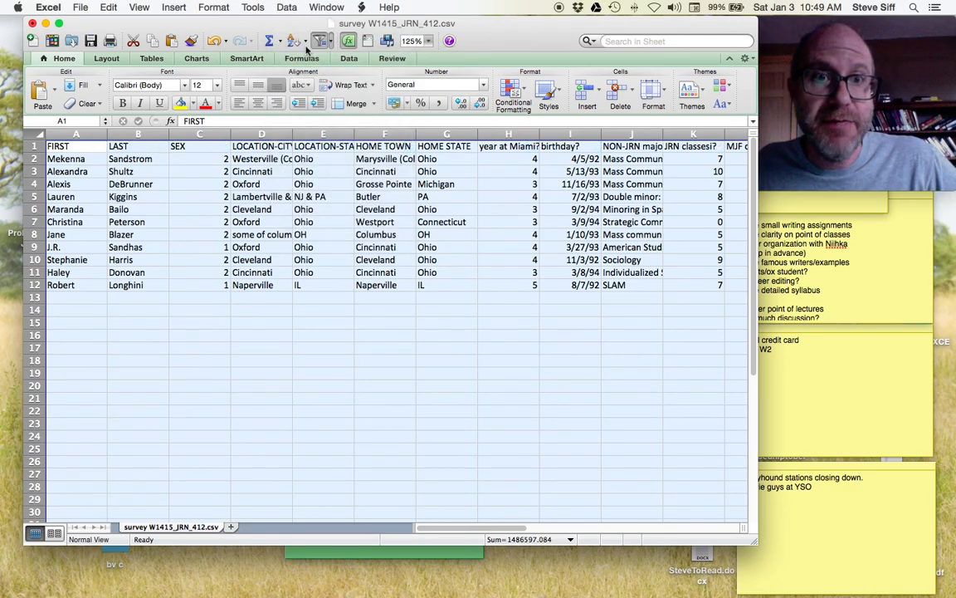
left_click(287, 7)
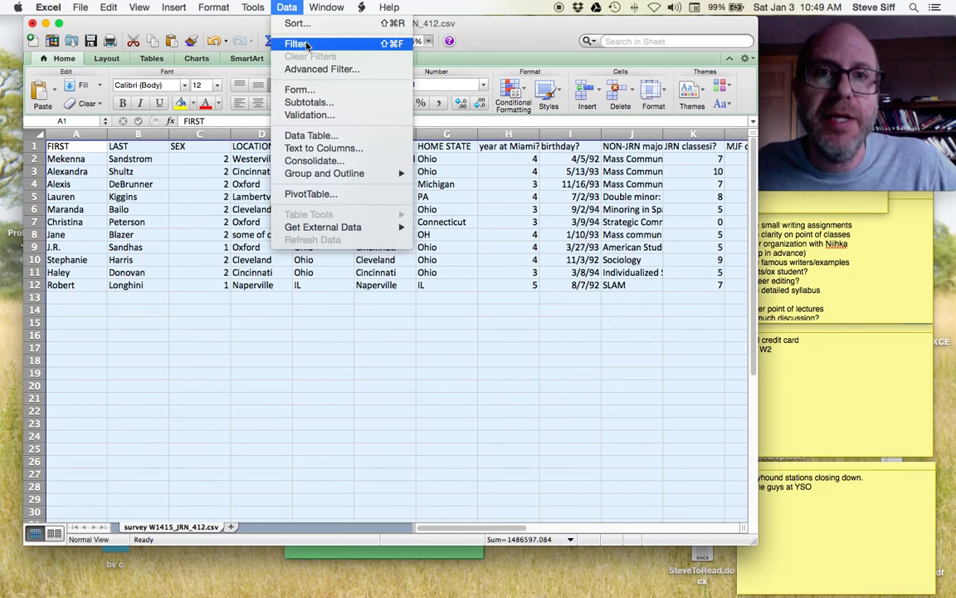
left_click(299, 44)
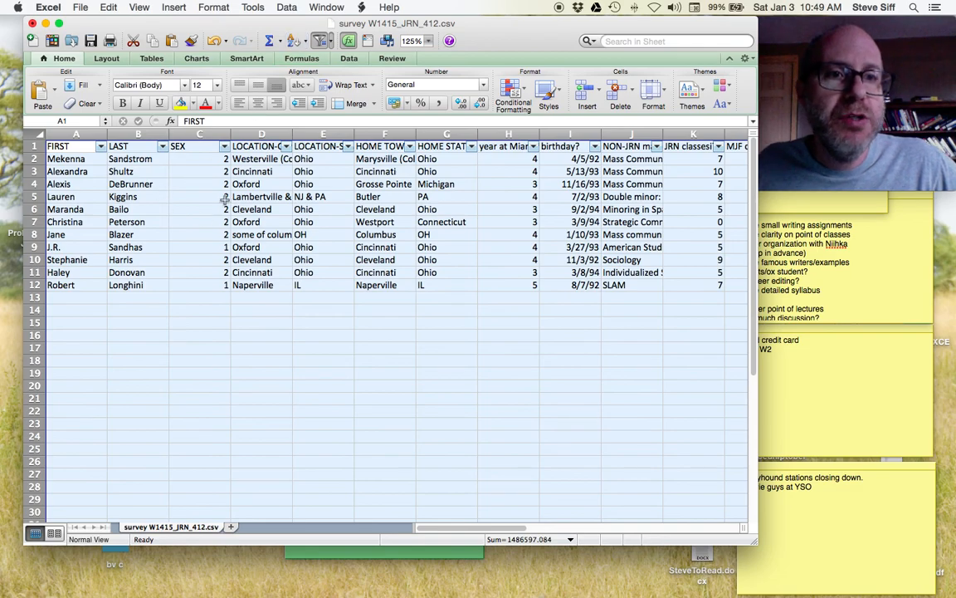
- Sort the survey rows by the FIRST column in ascending order, in descending order, and back in ascending order
left_click(75, 134)
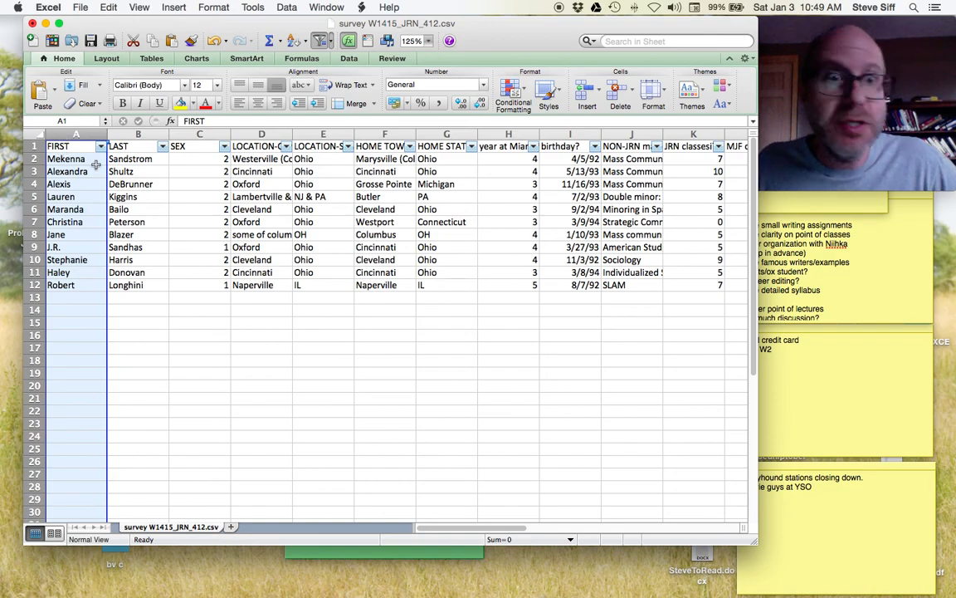
left_click(101, 146)
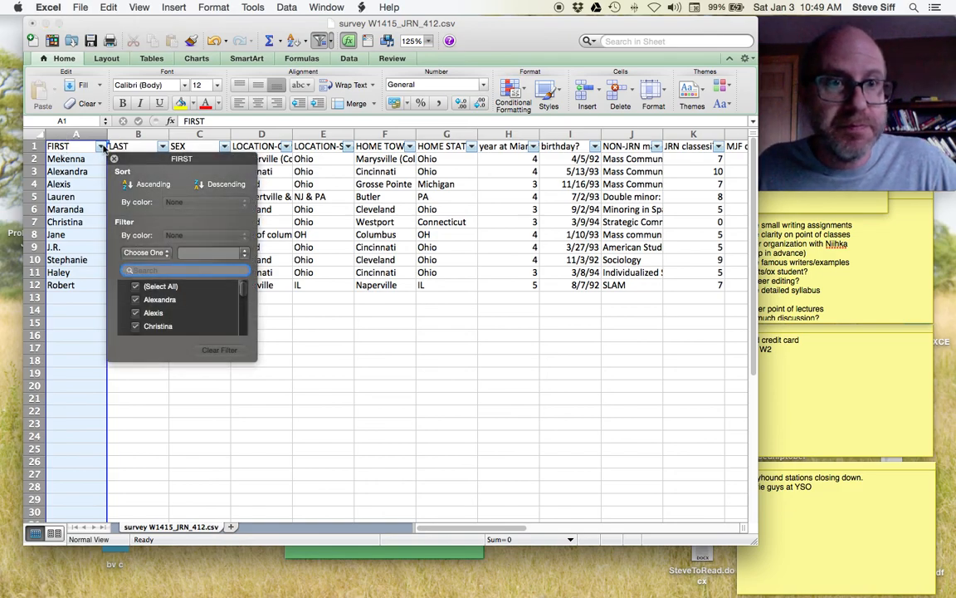
left_click(146, 187)
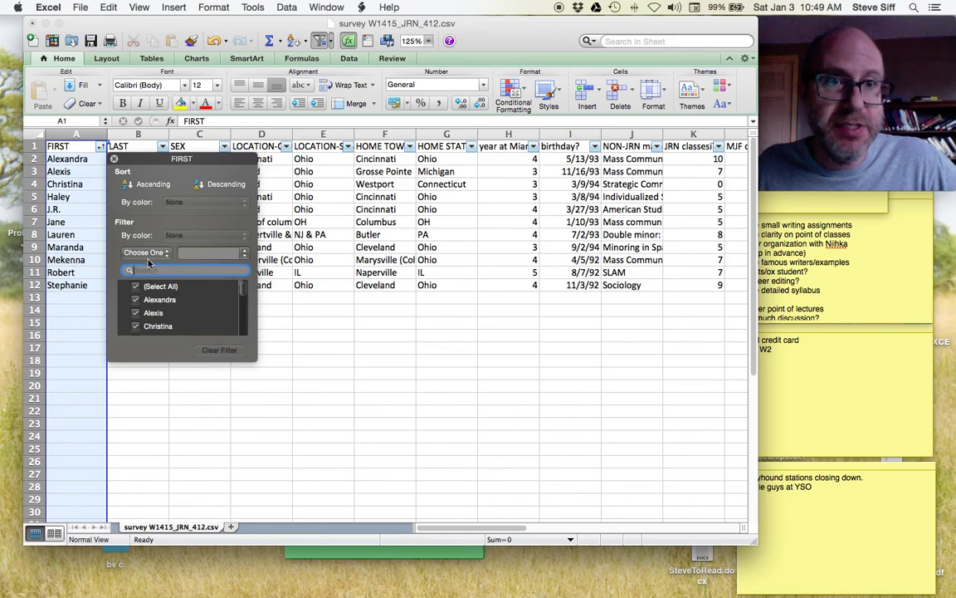
left_click(213, 184)
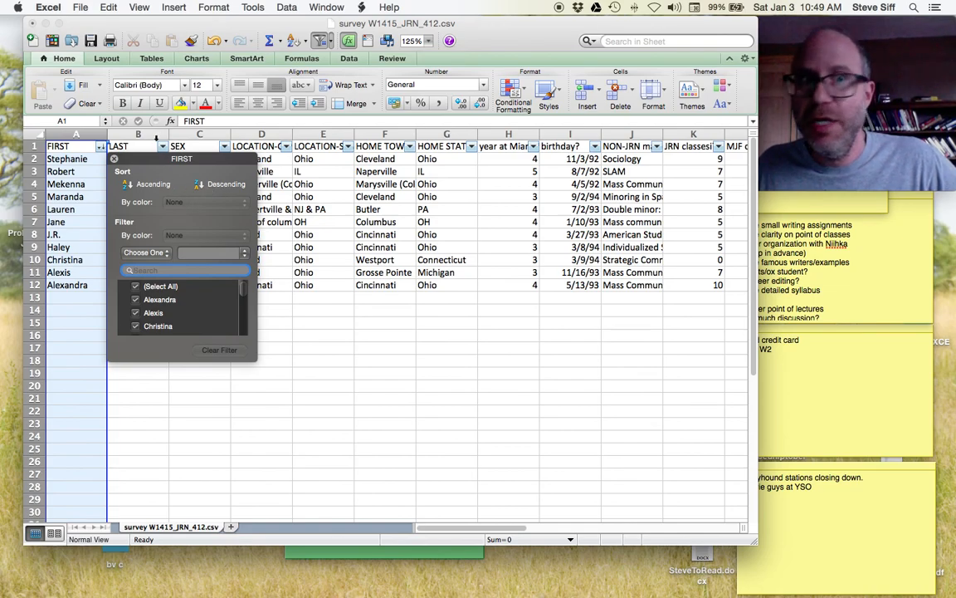
left_click_drag(150, 161, 344, 301)
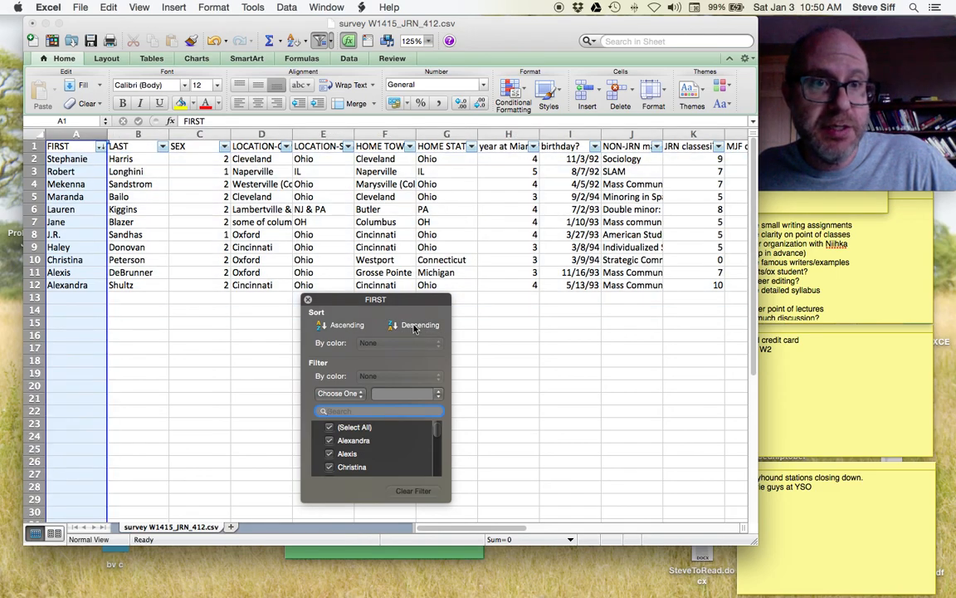
left_click(340, 325)
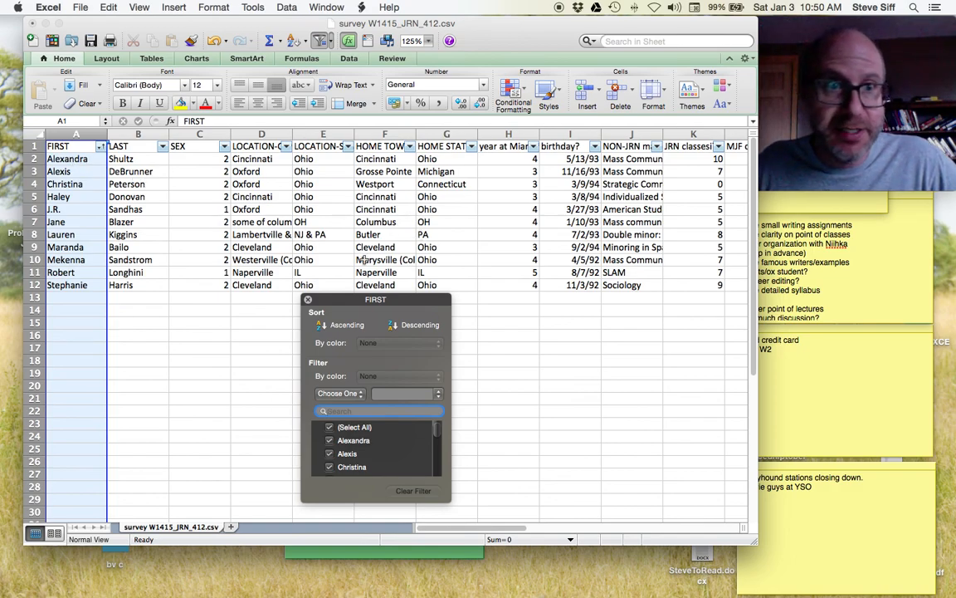
- Enlarge the FIRST column's filter window and restrict the filter to the first names of the students in rows 11 and 8
left_click_drag(338, 301, 179, 88)
left_click_drag(290, 289, 536, 499)
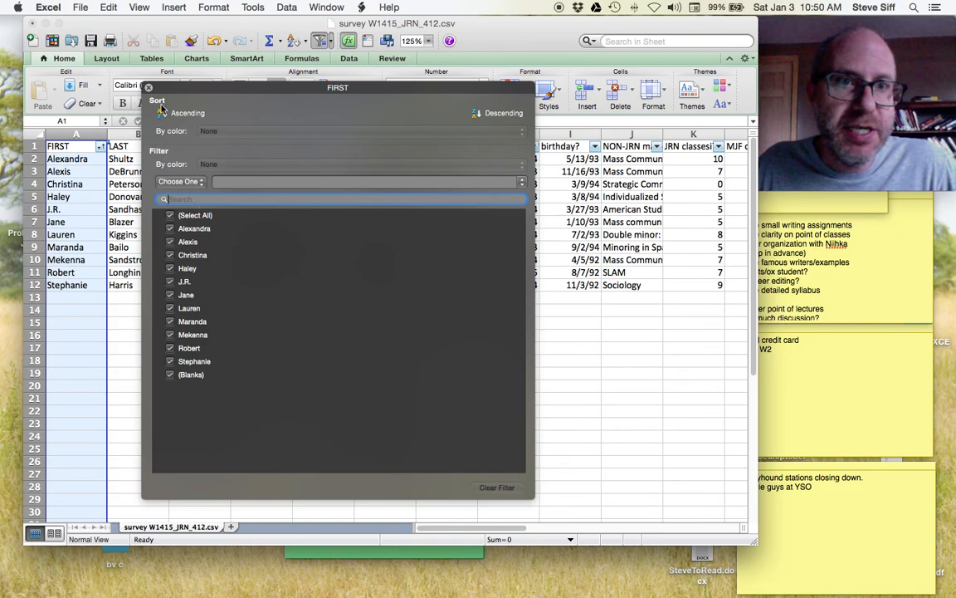
left_click(170, 216)
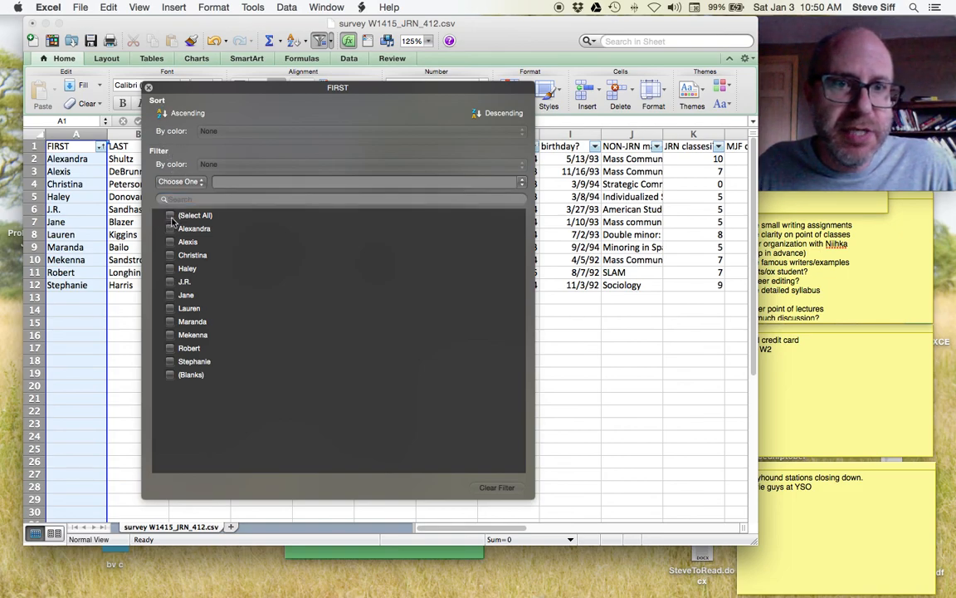
left_click(171, 348)
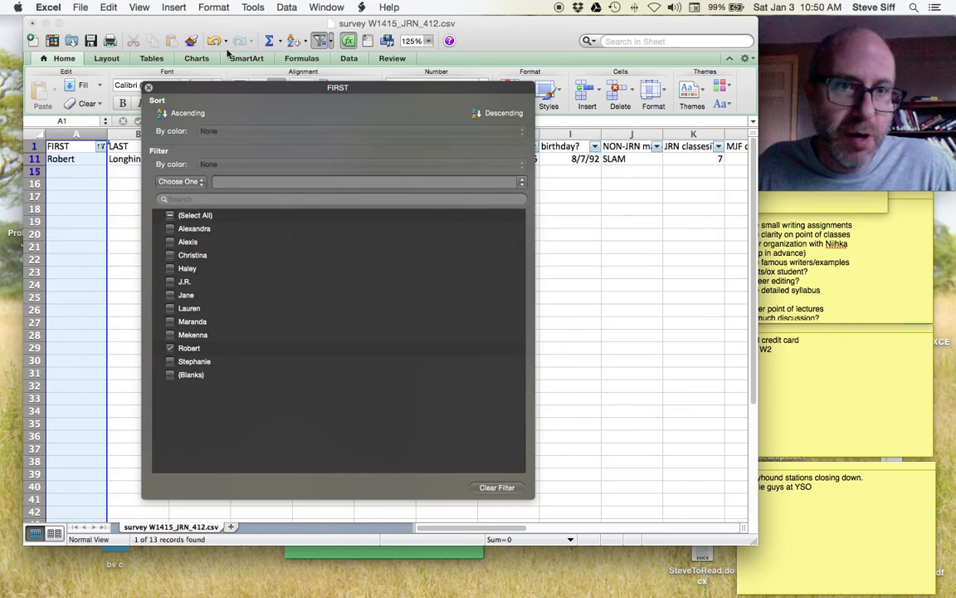
left_click_drag(213, 89, 421, 71)
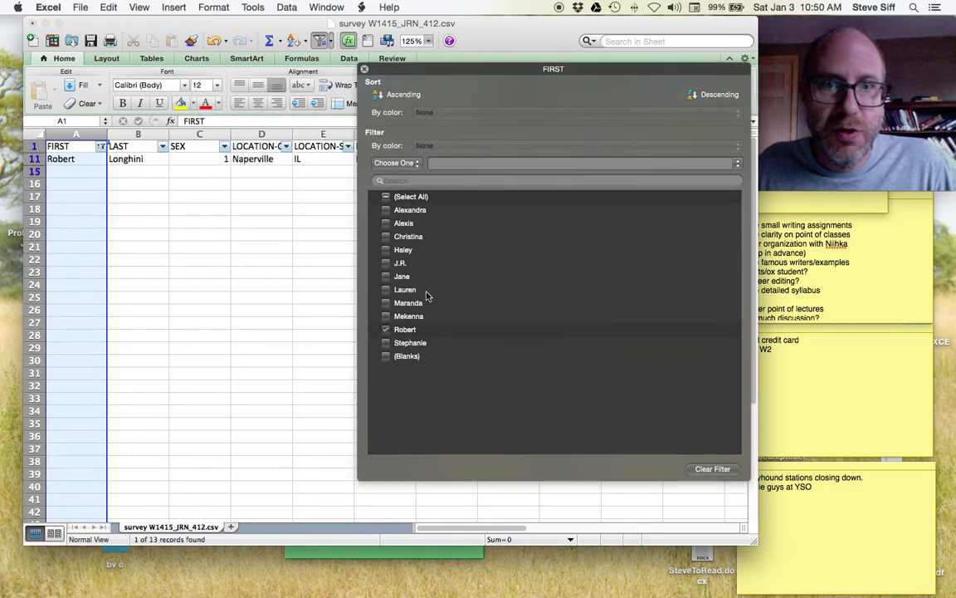
left_click(385, 289)
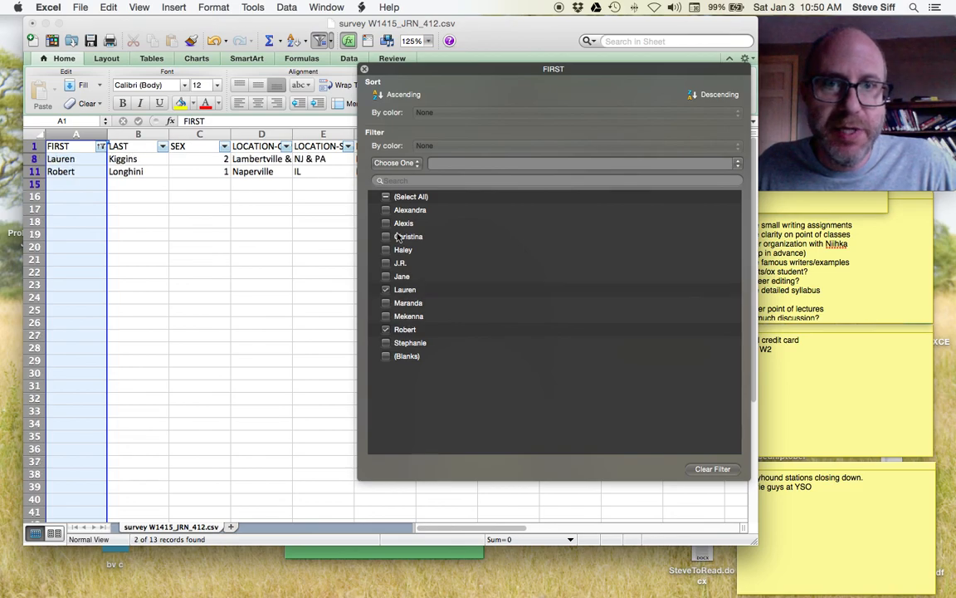
- Select all names again in the FIRST column's filter and close the filter window
left_click(385, 197)
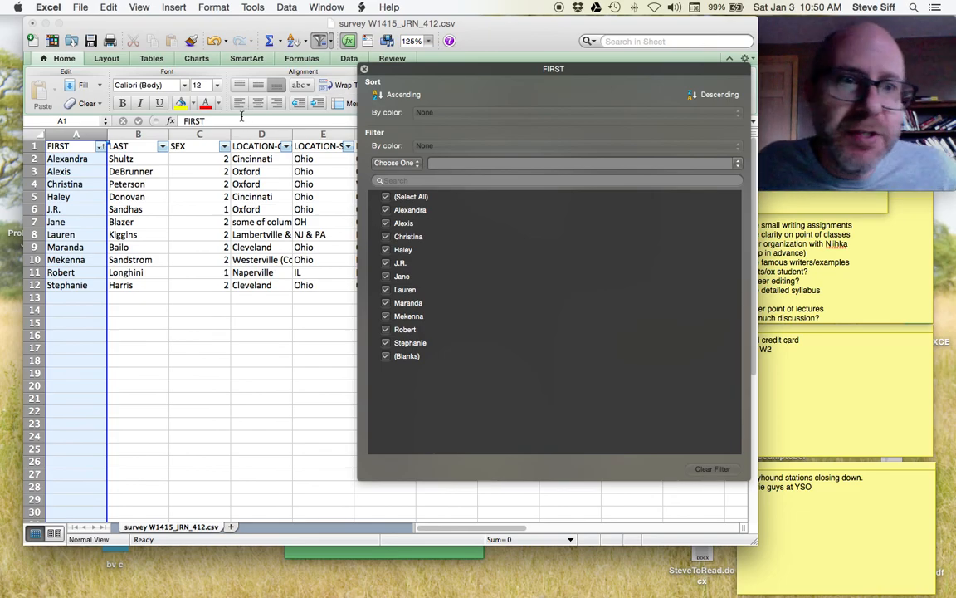
left_click_drag(376, 74, 511, 81)
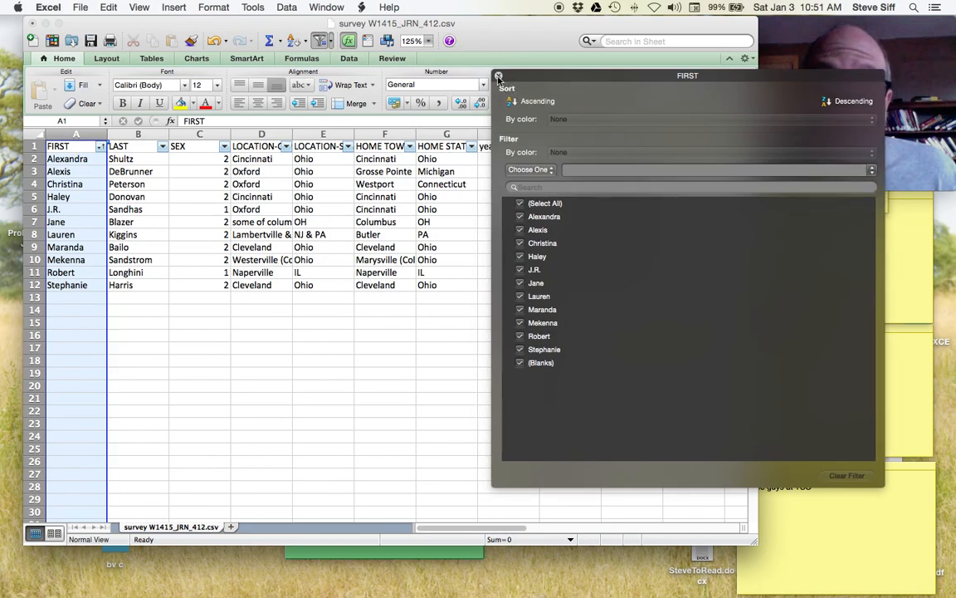
left_click(498, 76)
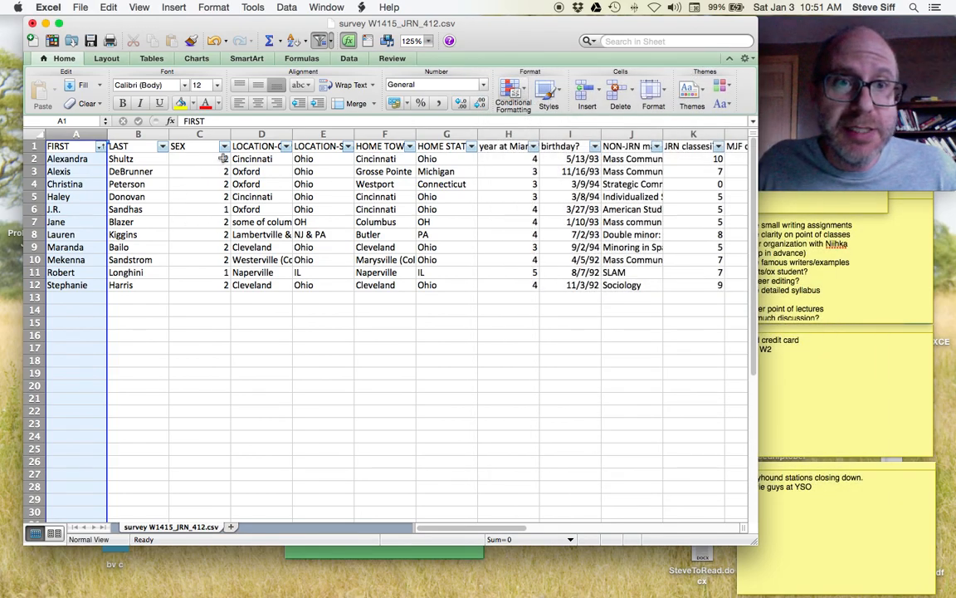
- Look across the survey columns and examine the SEX codes in cells C2 and C6
scroll(218, 231, "down", 2)
scroll(220, 233, "right", 1)
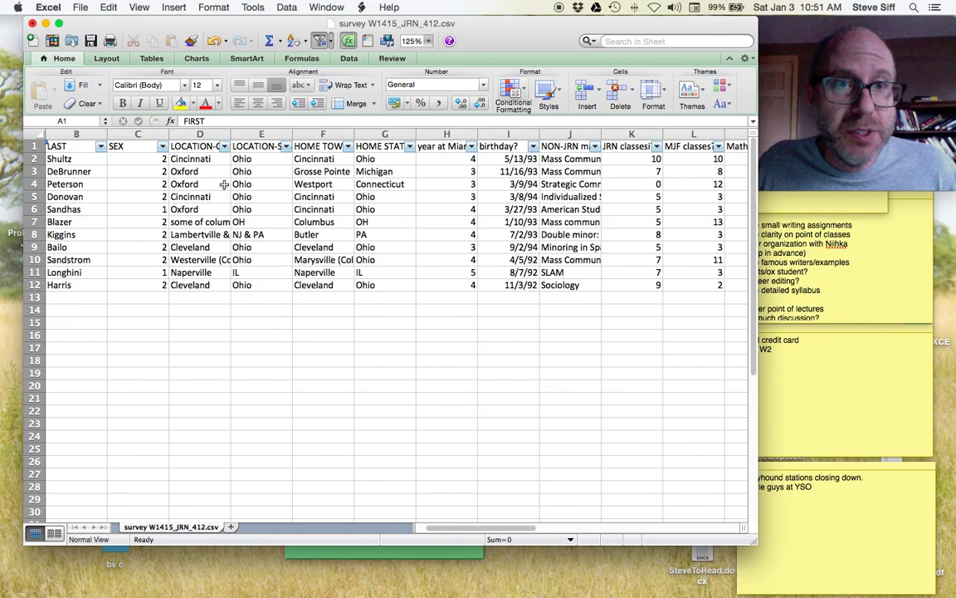
scroll(217, 181, "left", 1)
scroll(216, 182, "right", 2)
scroll(214, 184, "left", 2)
left_click(214, 159)
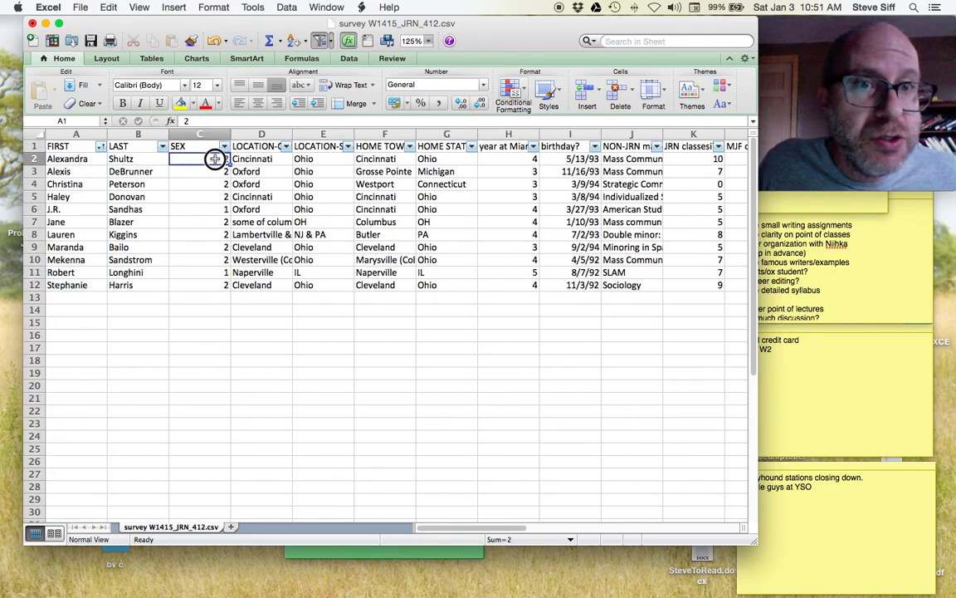
left_click(213, 210)
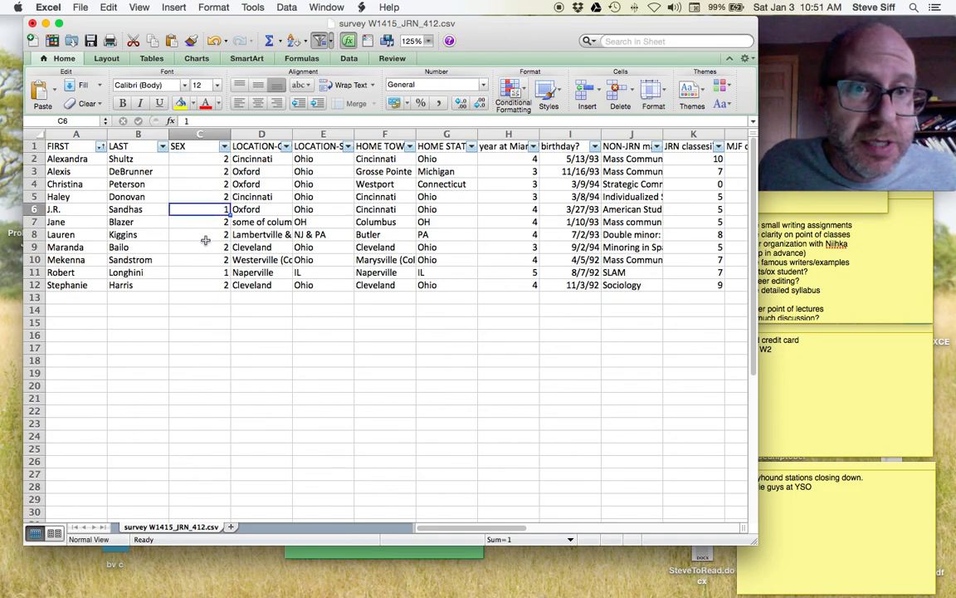
- Filter the SEX column to show only the value 1, using an enlarged filter window moved clear of the data
left_click(225, 147)
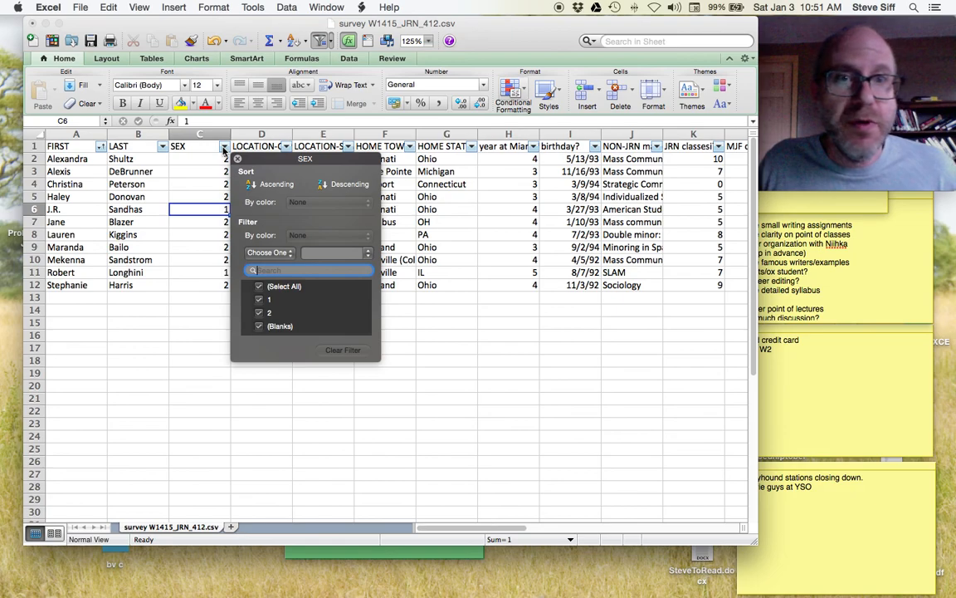
left_click_drag(391, 380, 460, 453)
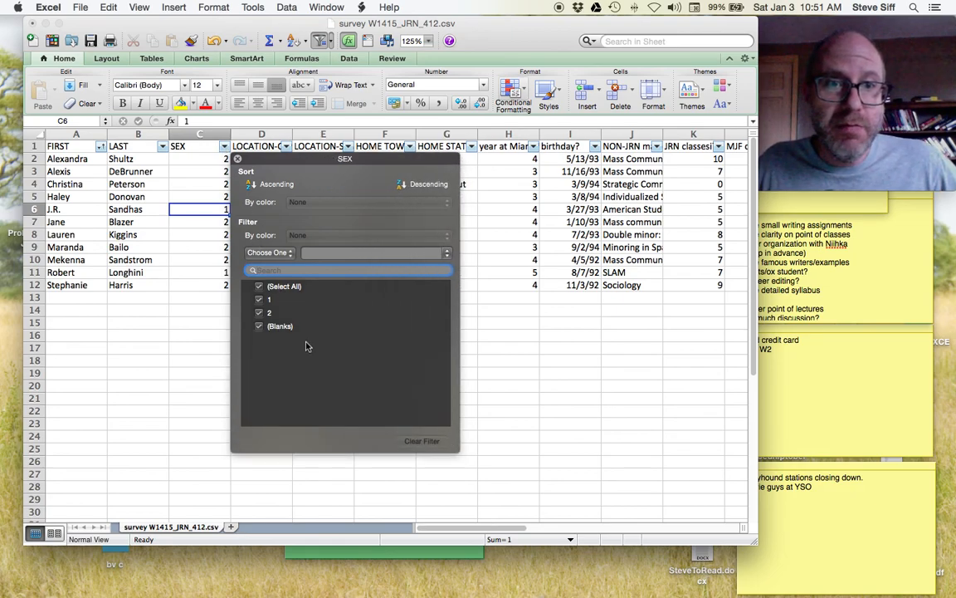
left_click(259, 286)
left_click(259, 300)
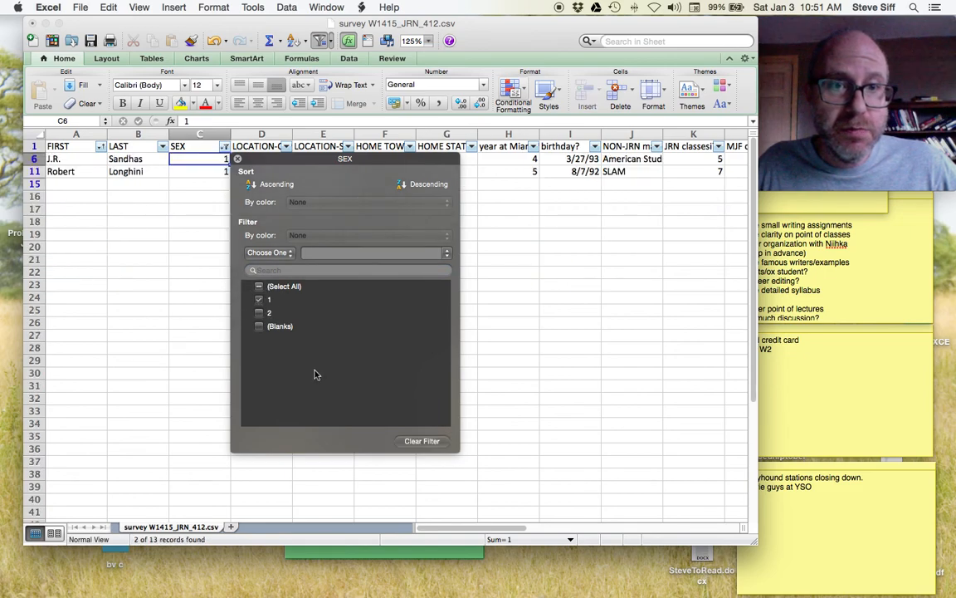
left_click_drag(266, 164, 682, 282)
- Review the filtered rows across all columns, closing the SEX filter window and resizing the workbook window
scroll(170, 162, "right", 4)
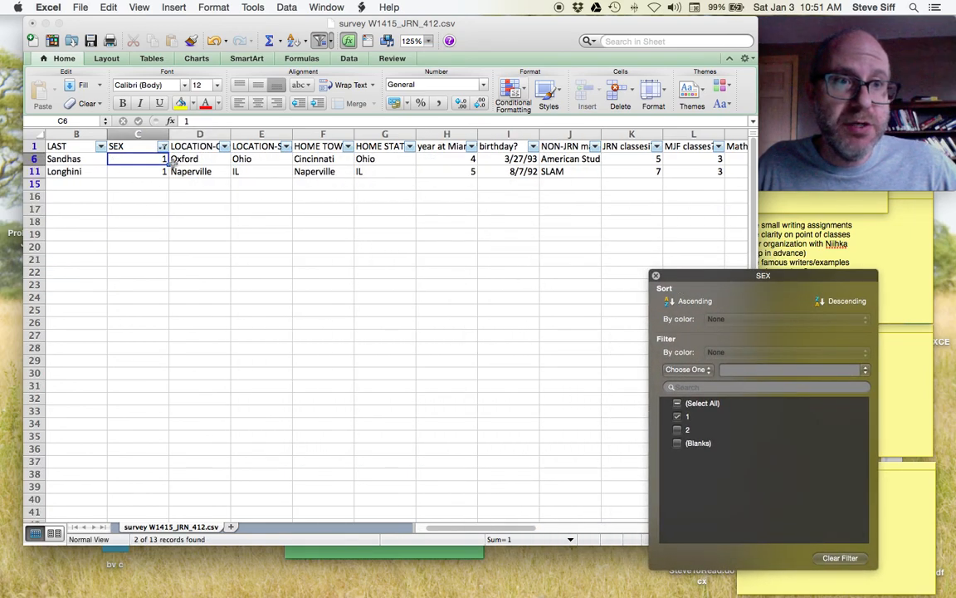
scroll(174, 166, "right", 1)
scroll(174, 165, "left", 5)
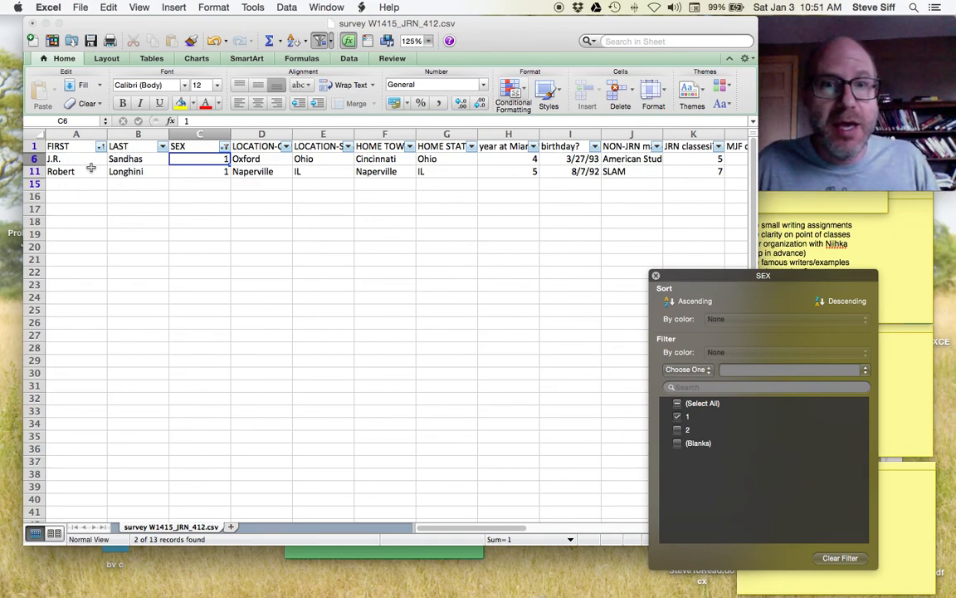
left_click(632, 222)
left_click_drag(755, 540, 835, 537)
left_click_drag(479, 523, 606, 524)
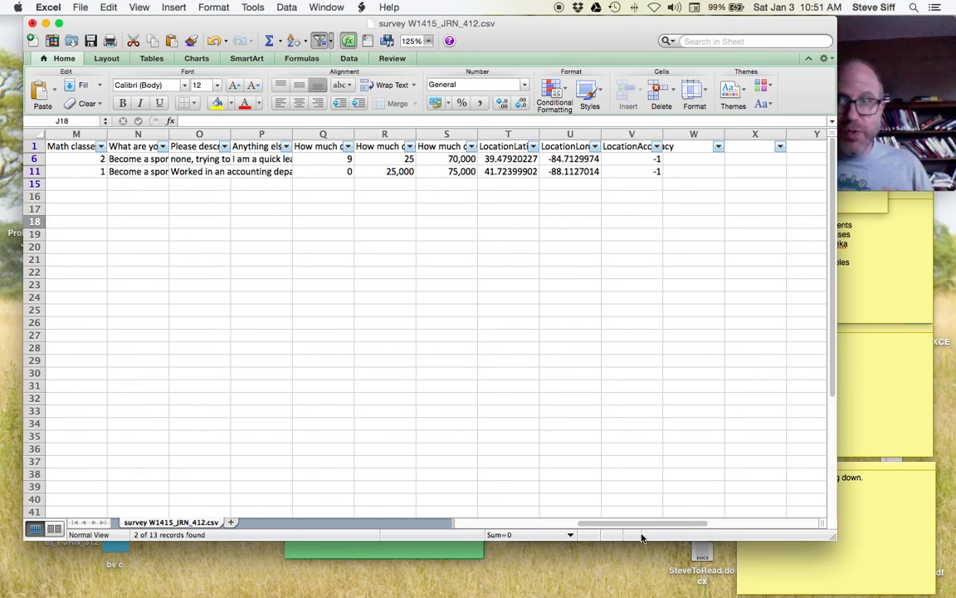
left_click_drag(833, 536, 724, 517)
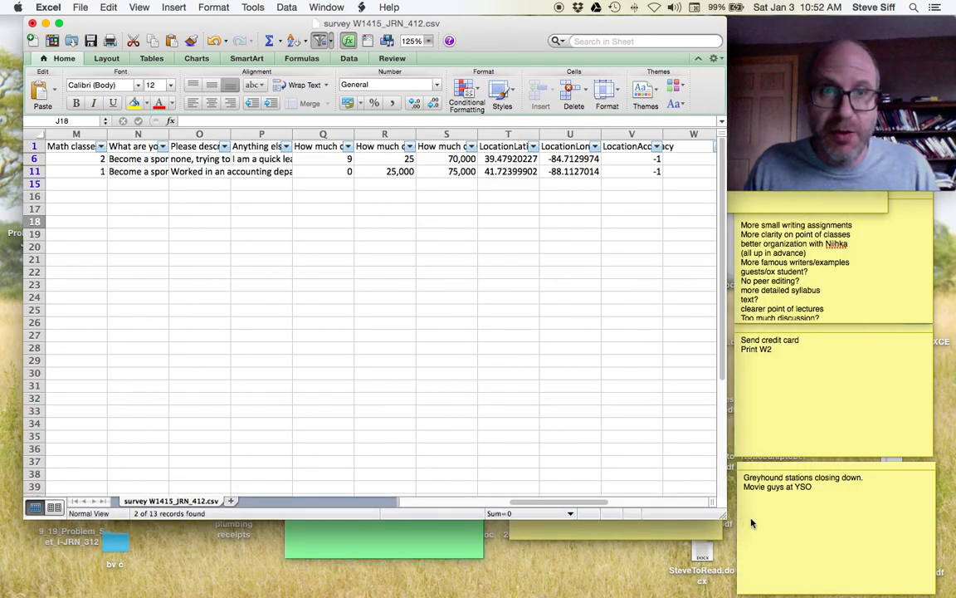
left_click_drag(573, 505, 411, 502)
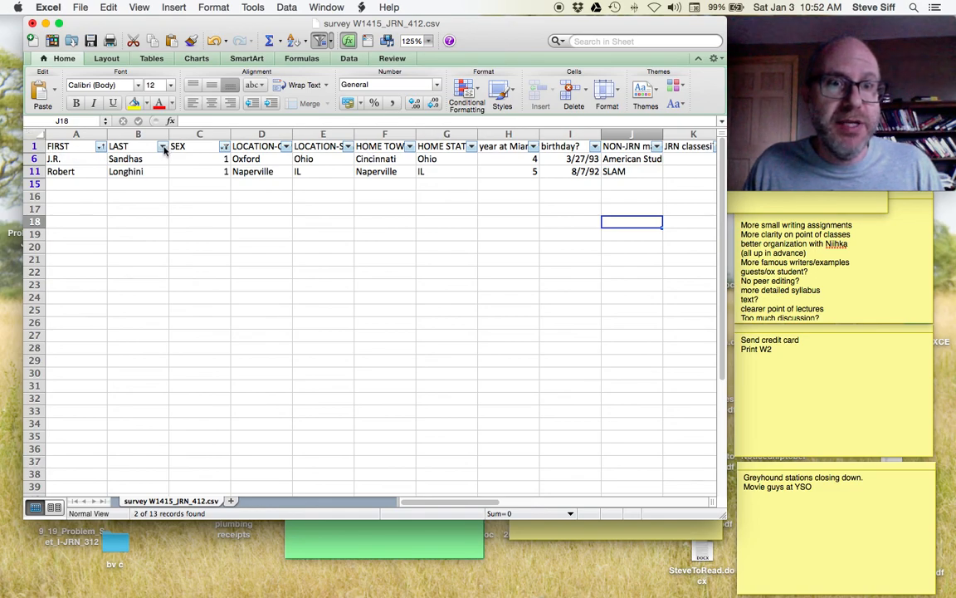
- Select the entire filtered survey sheet and copy it
left_click(224, 146)
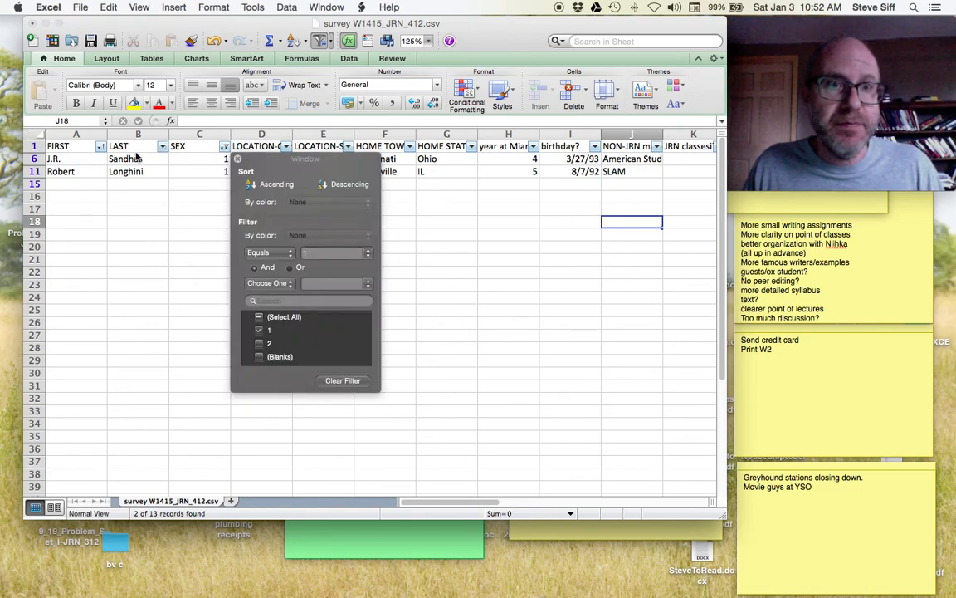
left_click(33, 133)
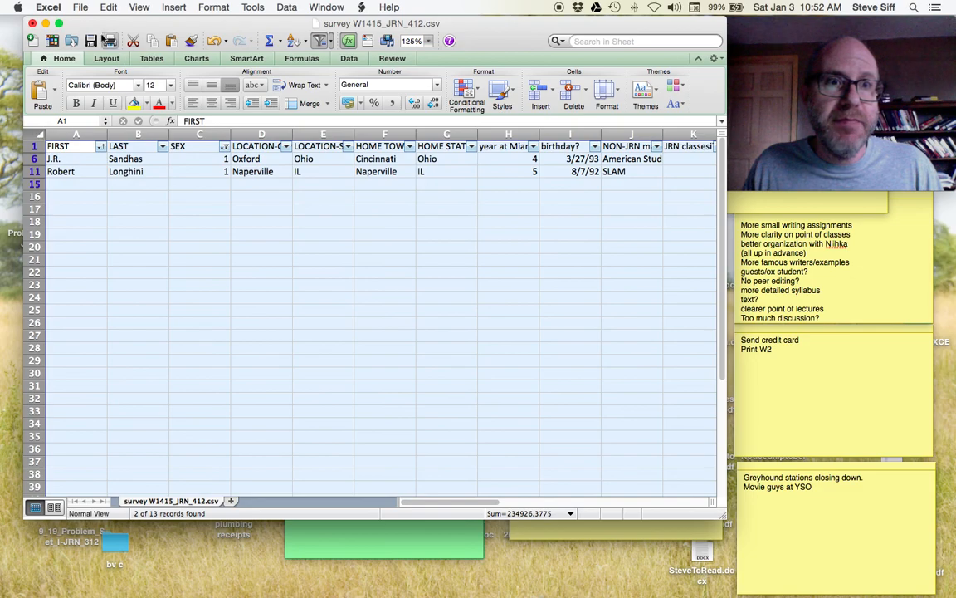
left_click(109, 7)
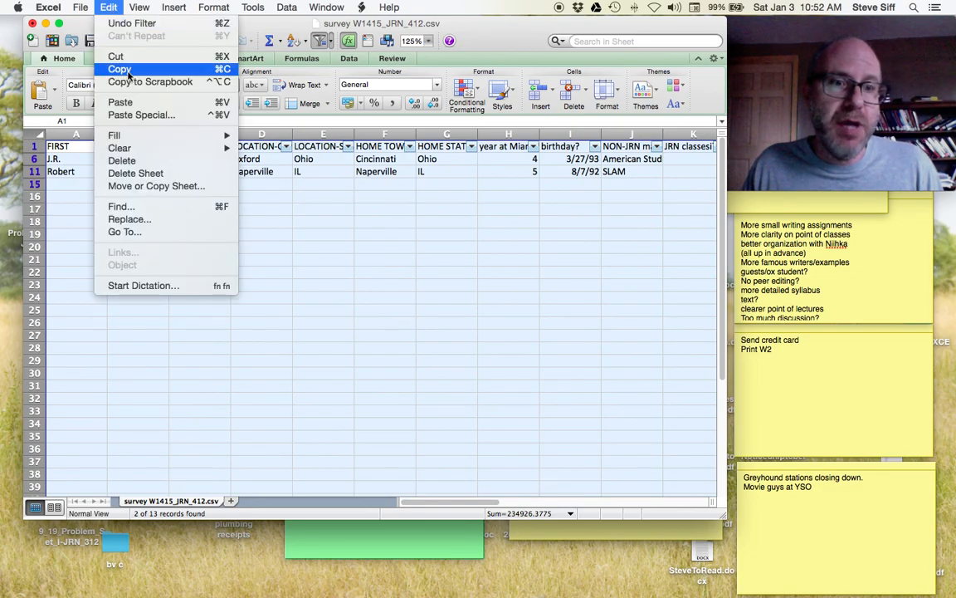
left_click(121, 69)
- Insert a new sheet and paste the copied survey rows into it as values only
left_click(230, 502)
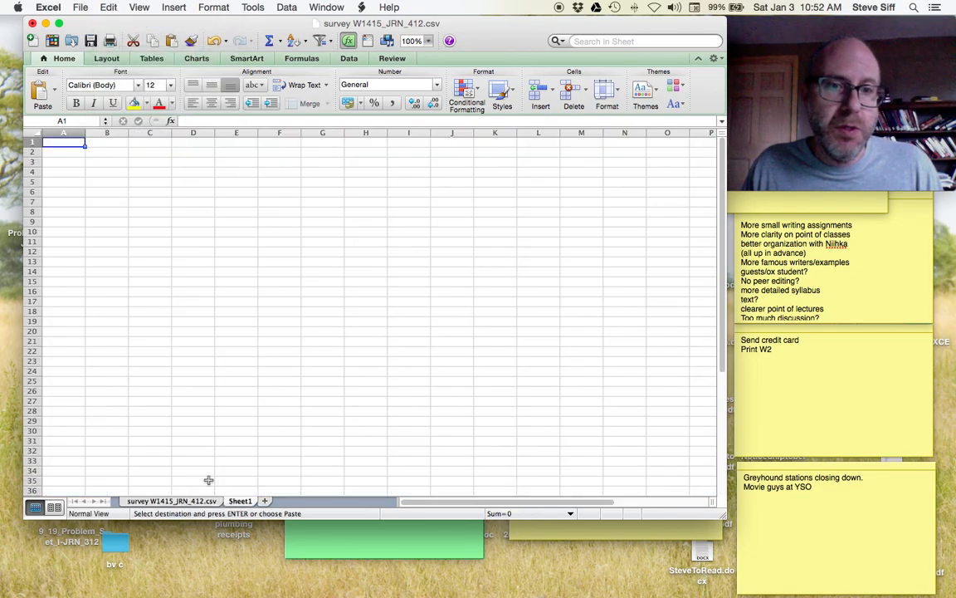
left_click(109, 7)
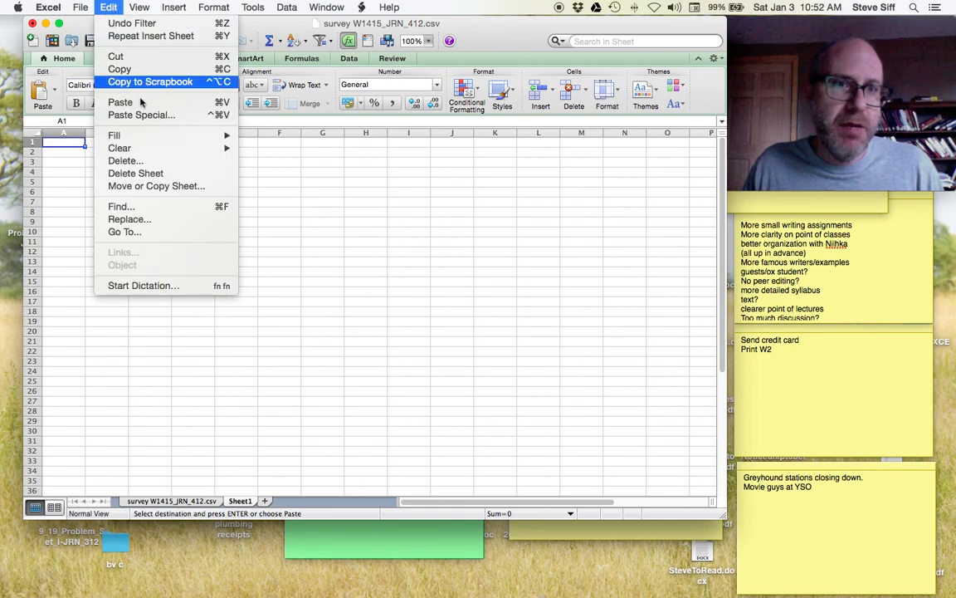
left_click(148, 115)
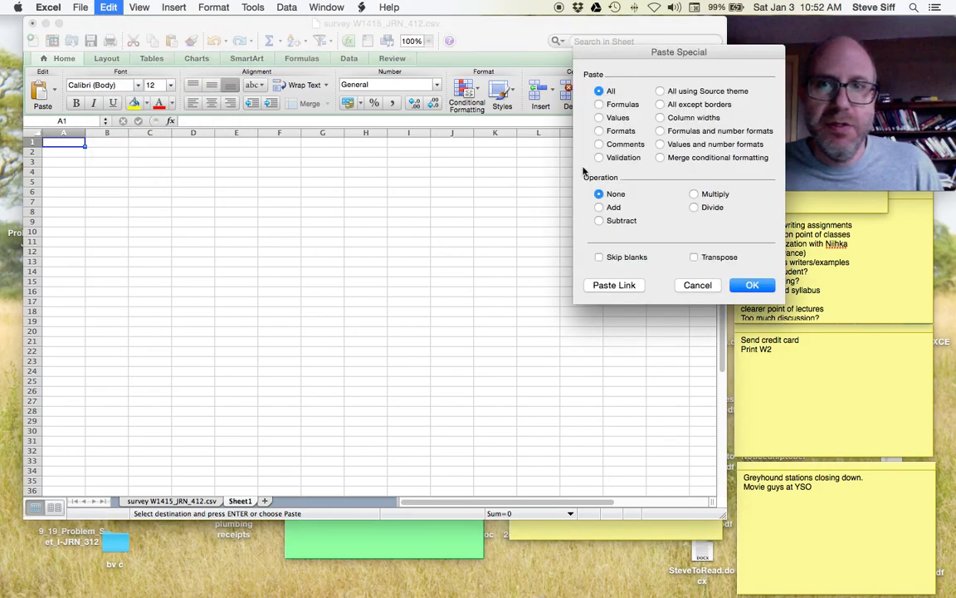
left_click(615, 117)
left_click(753, 285)
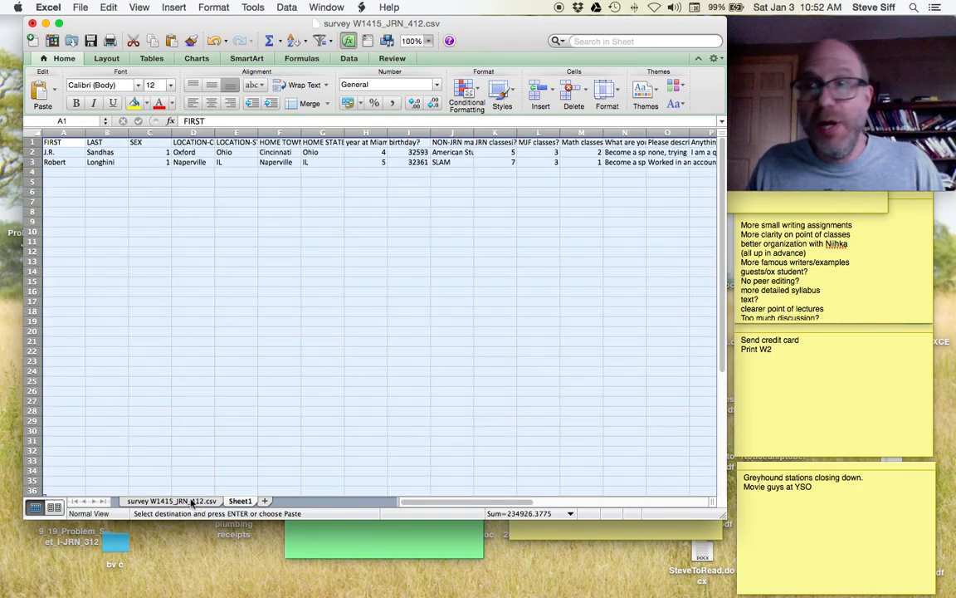
- Add two more blank sheets to the workbook and return to the survey sheet
left_click(264, 503)
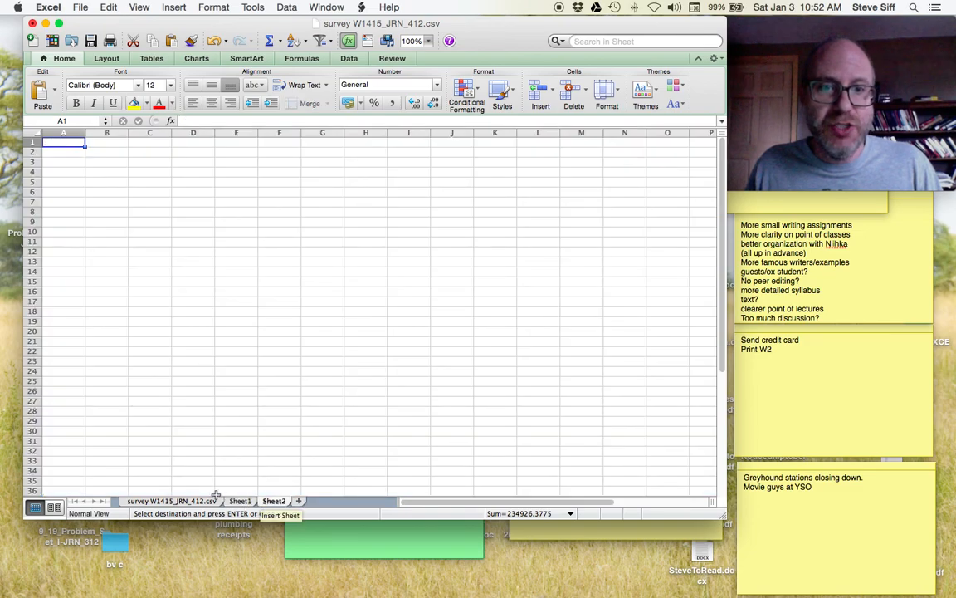
left_click(298, 501)
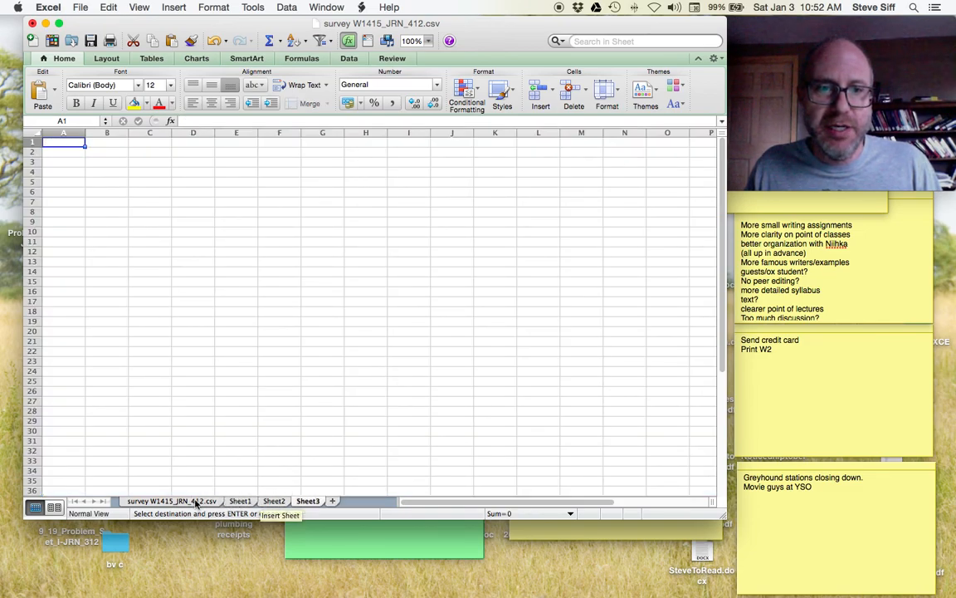
left_click(196, 502)
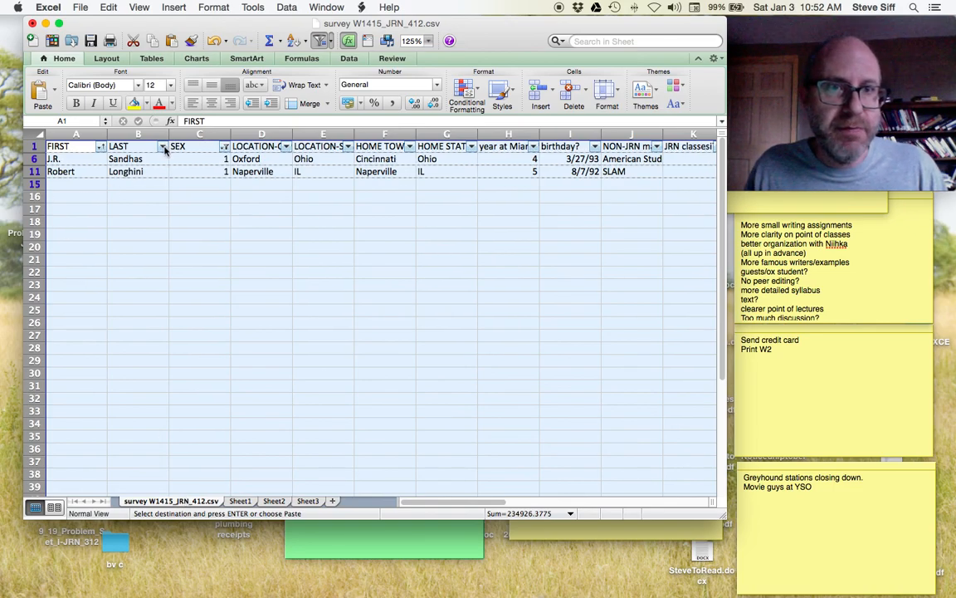
- Select all values again in the SEX column's filter and close the filter window
left_click(224, 146)
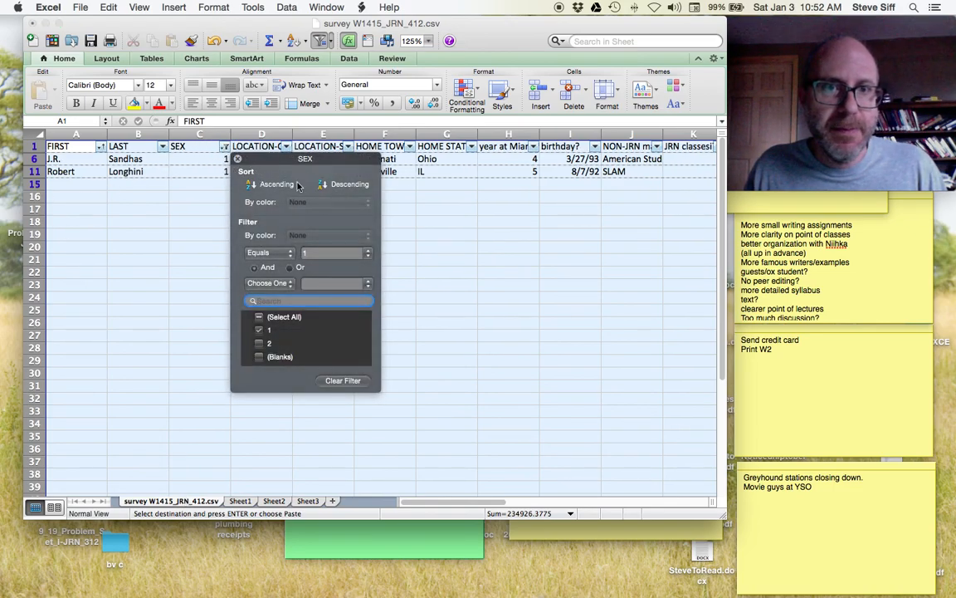
left_click(259, 317)
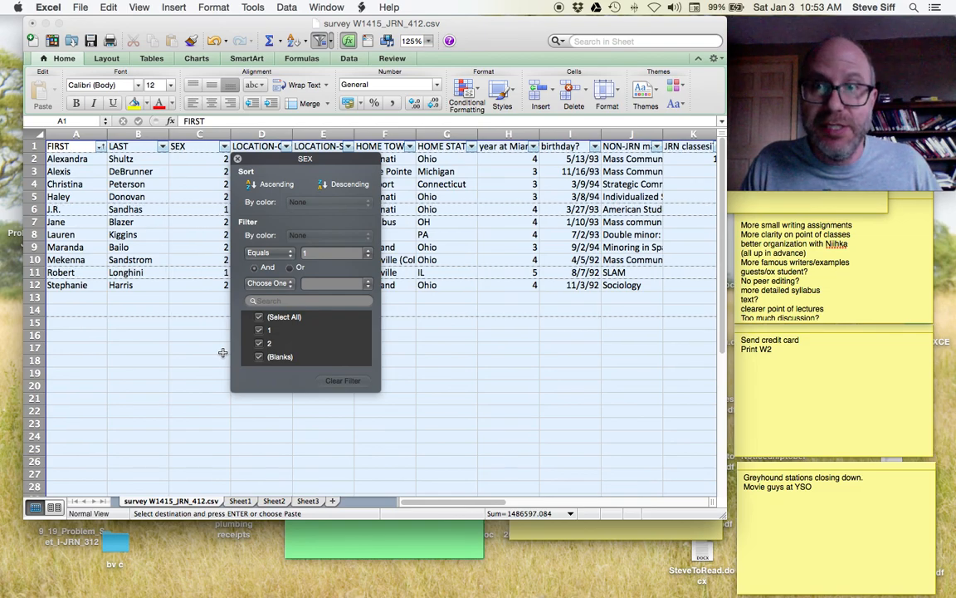
left_click(238, 159)
- Look through the survey's columns and examine the filter options for the "year at Miami?" column
scroll(207, 256, "right", 3)
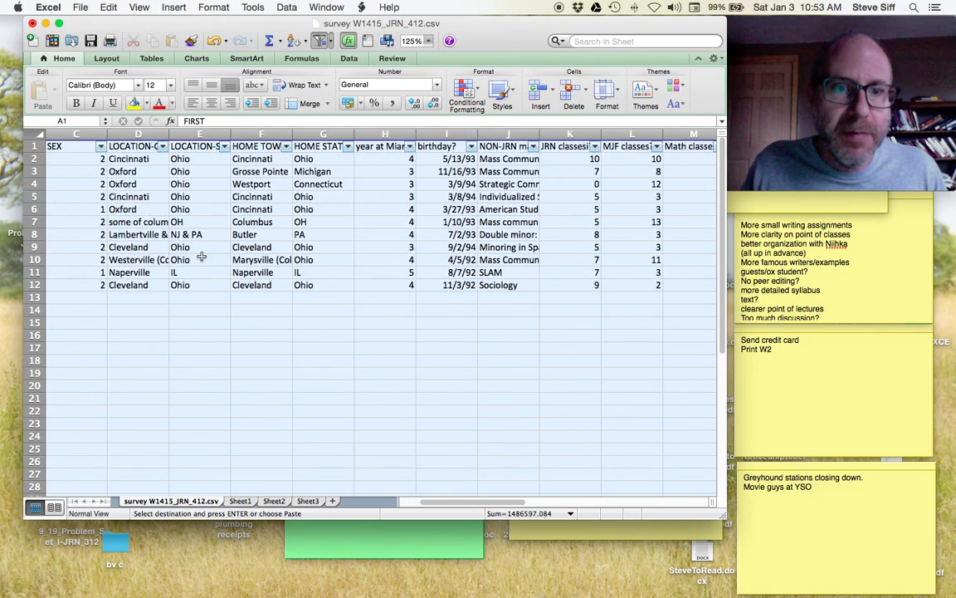
scroll(207, 256, "right", 15)
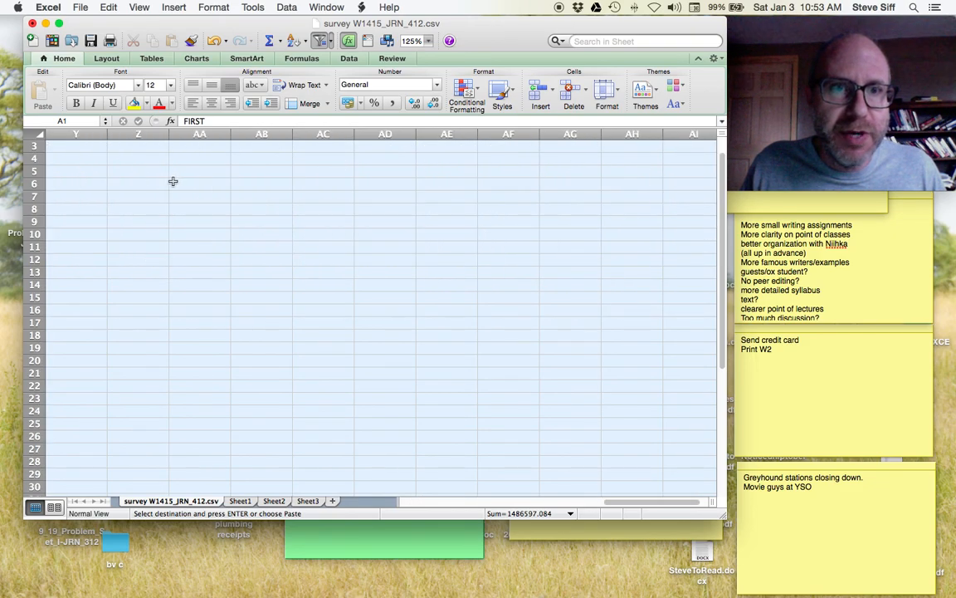
scroll(181, 185, "left", 15)
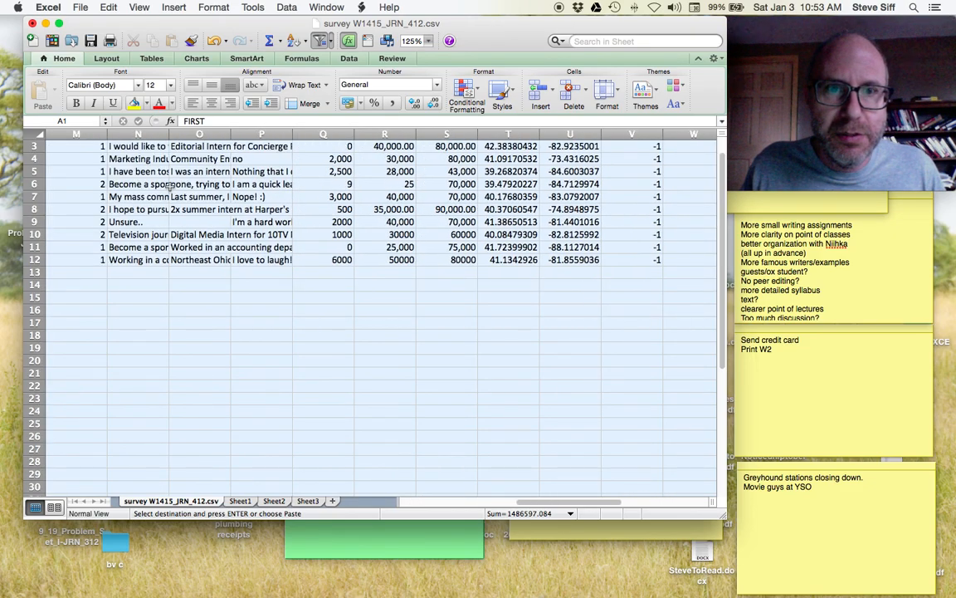
scroll(170, 185, "up", 3)
scroll(171, 184, "right", 1)
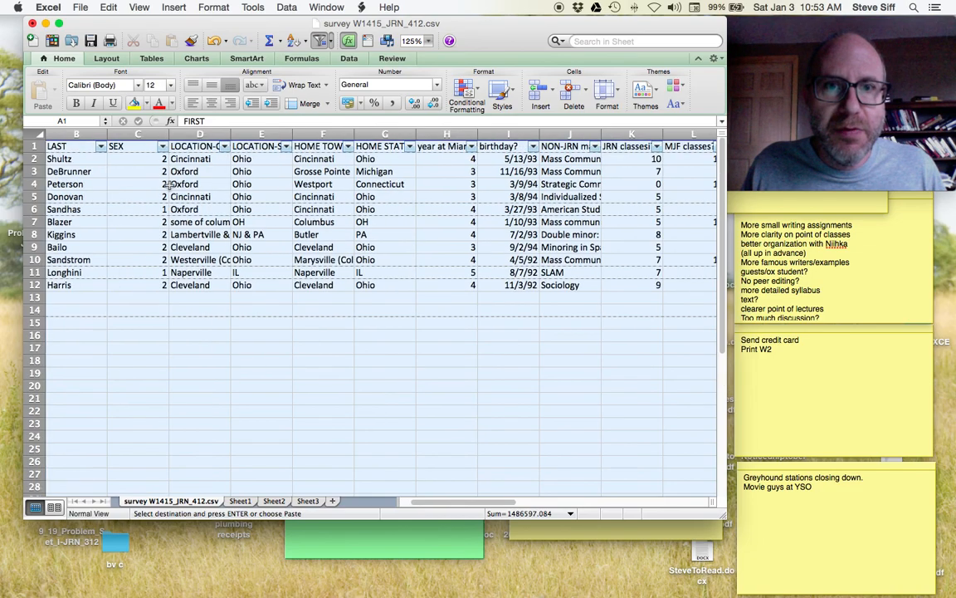
left_click(474, 148)
scroll(554, 300, "down", 1)
scroll(552, 300, "up", 1)
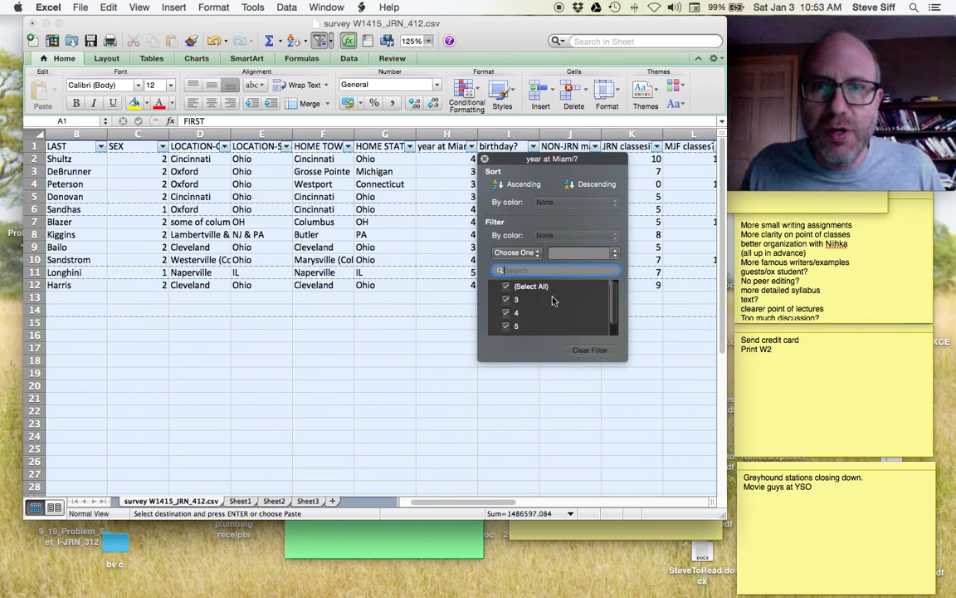
left_click(485, 160)
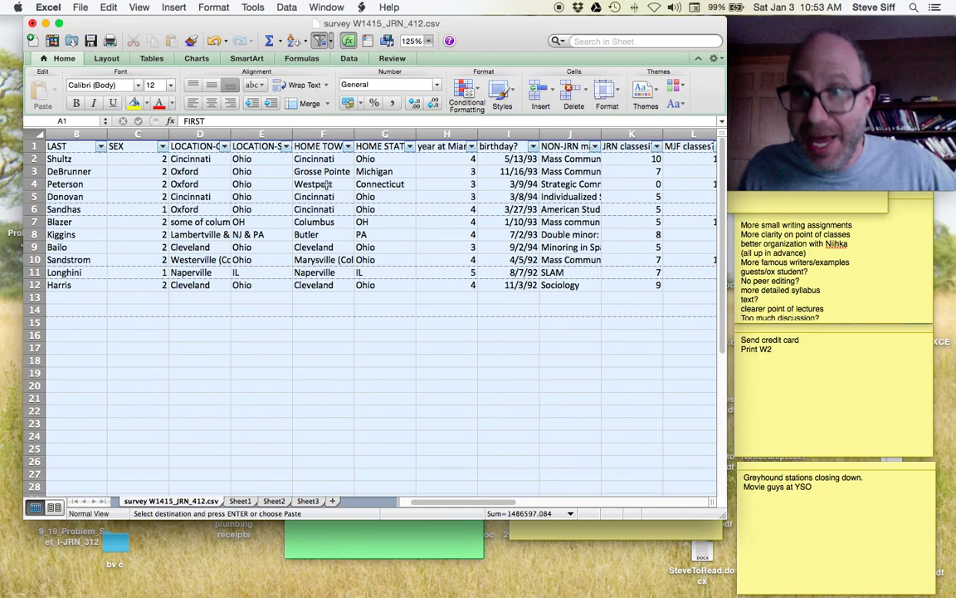
- Widen all the selected columns to one uniform width and select the empty cell K13 below the JRN classes data
scroll(318, 195, "left", 2)
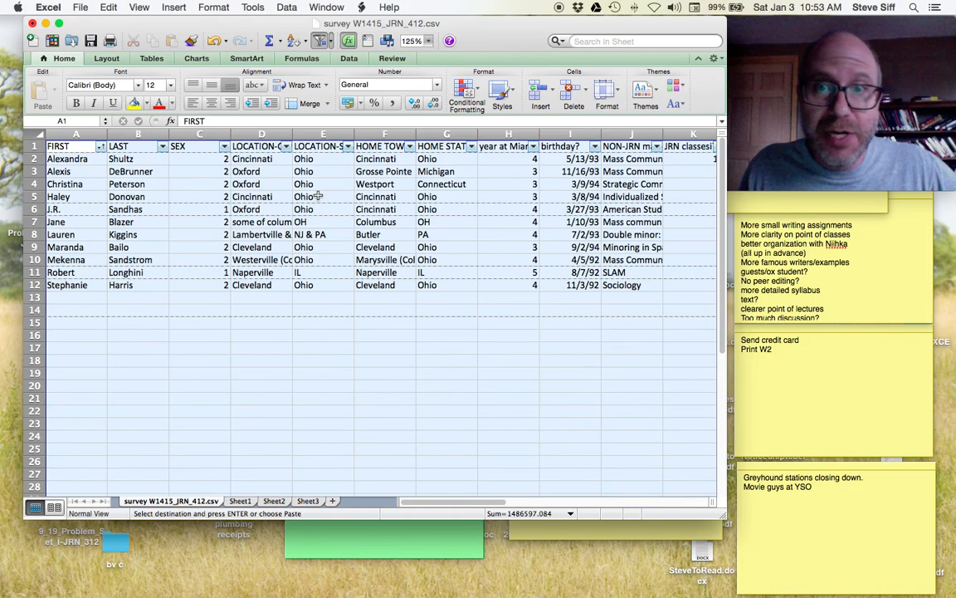
scroll(312, 195, "right", 3)
scroll(311, 194, "left", 2)
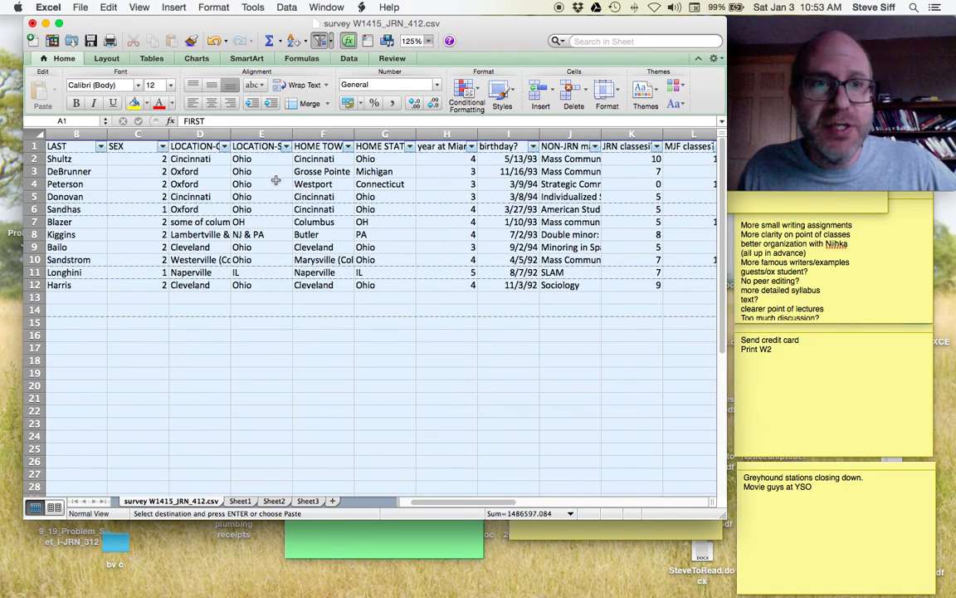
left_click_drag(664, 133, 686, 132)
left_click_drag(447, 508, 481, 510)
left_click(630, 297)
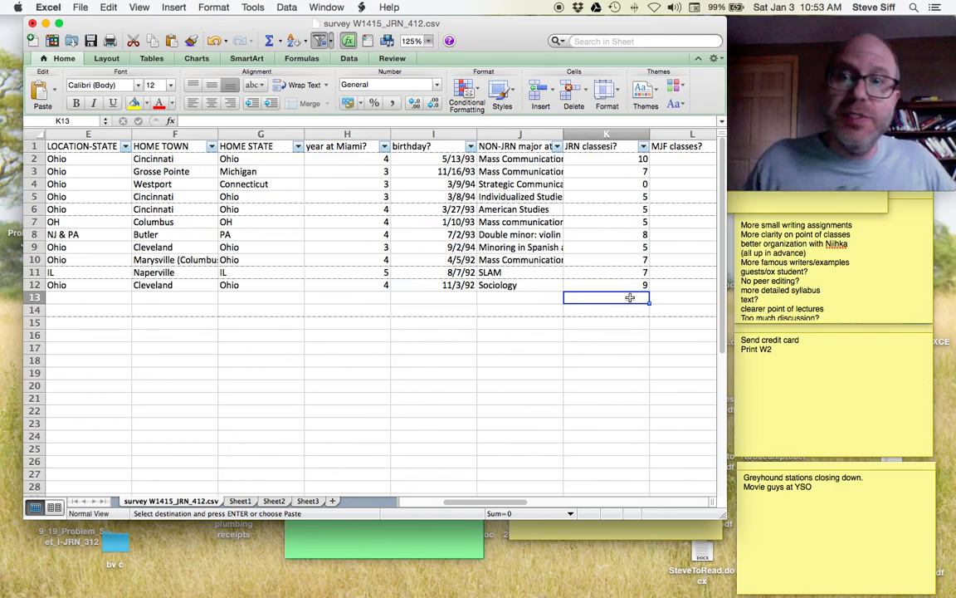
- Total the JRN classes values K2:K12 with a SUM formula in cell K13
scroll(307, 164, "down", 3)
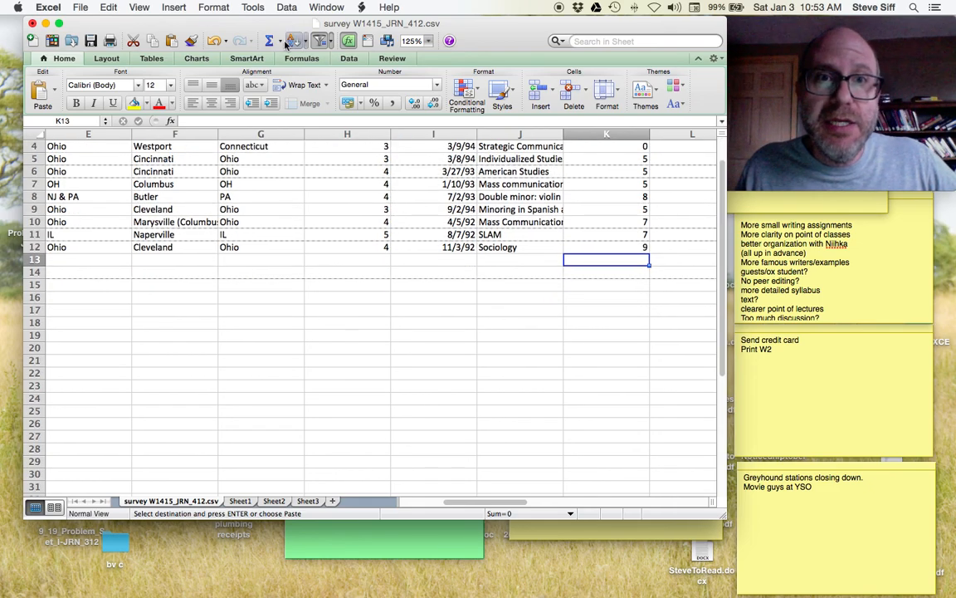
scroll(285, 69, "up", 3)
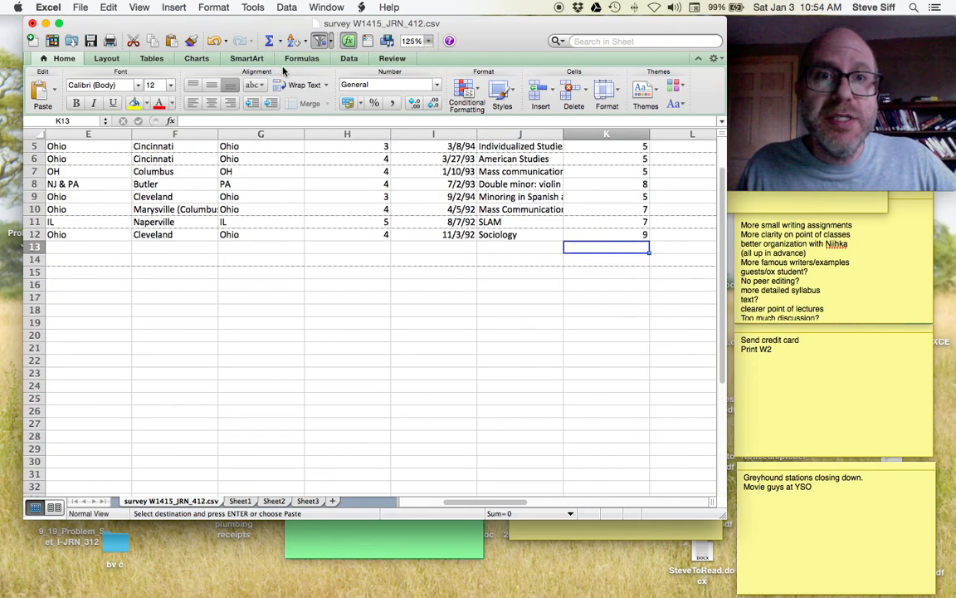
scroll(284, 68, "right", 1)
left_click(281, 41)
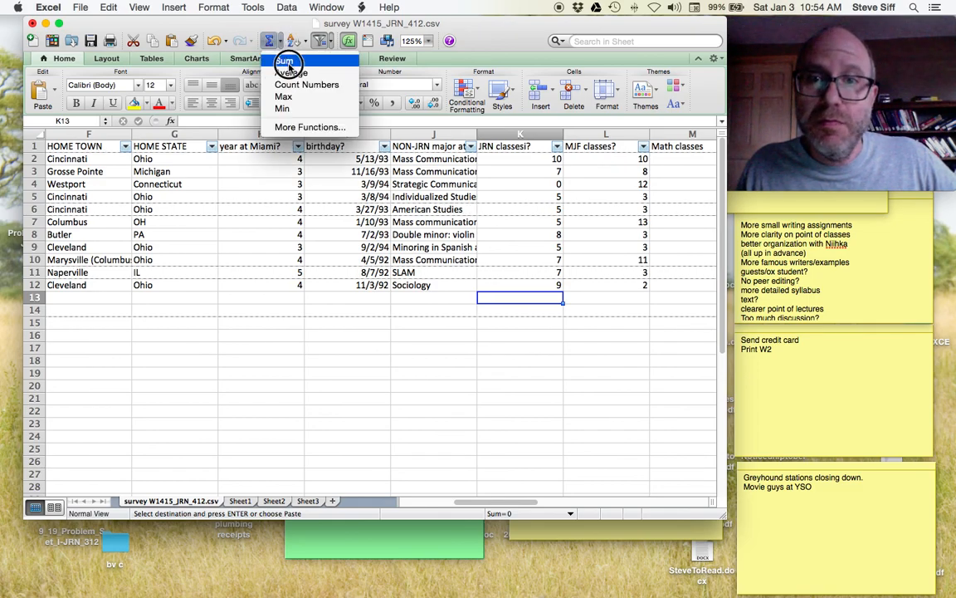
left_click(288, 63)
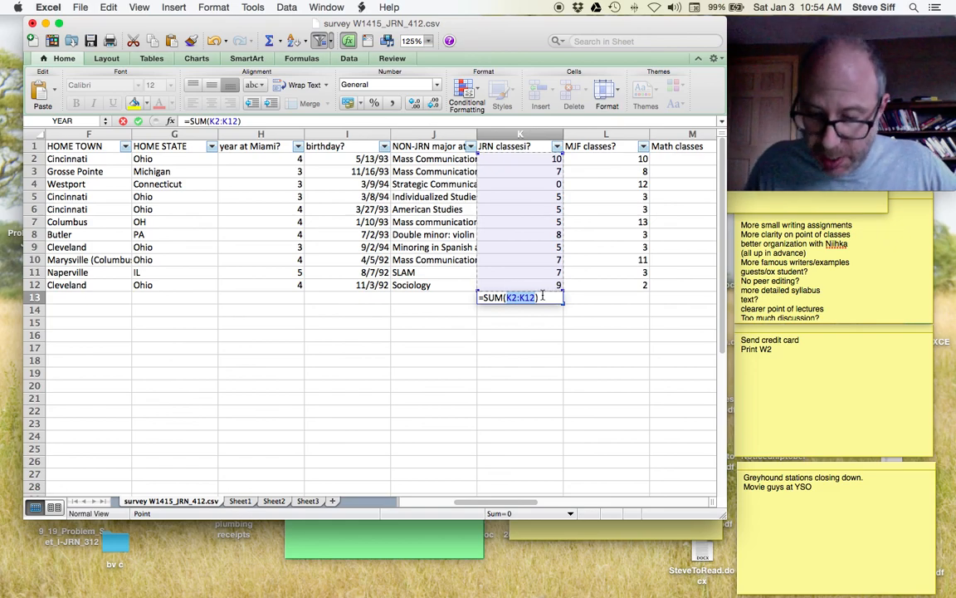
key("Return")
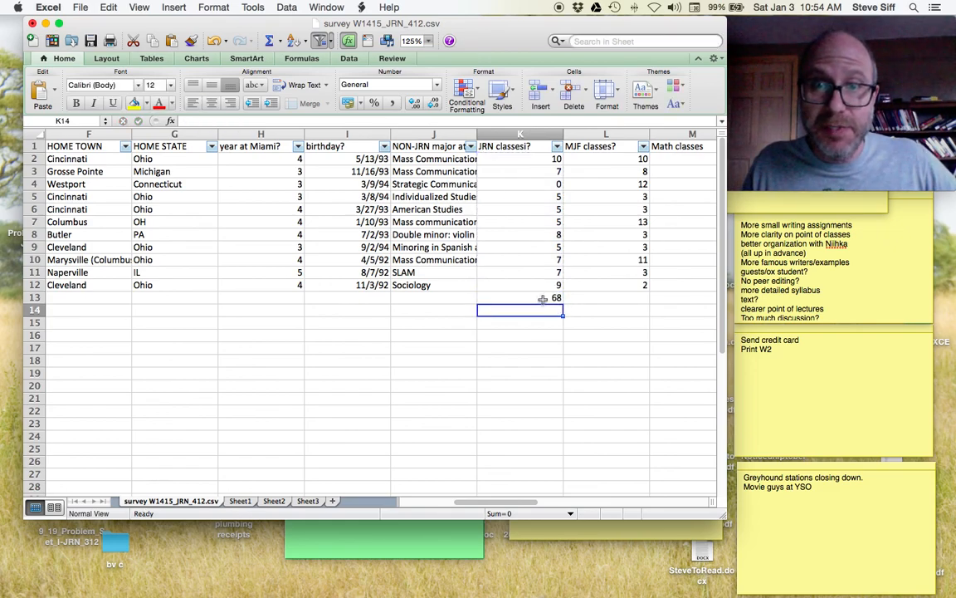
- Clear the sum formula from K13 and select the empty cell L13 below the MJF classes data
left_click(542, 298)
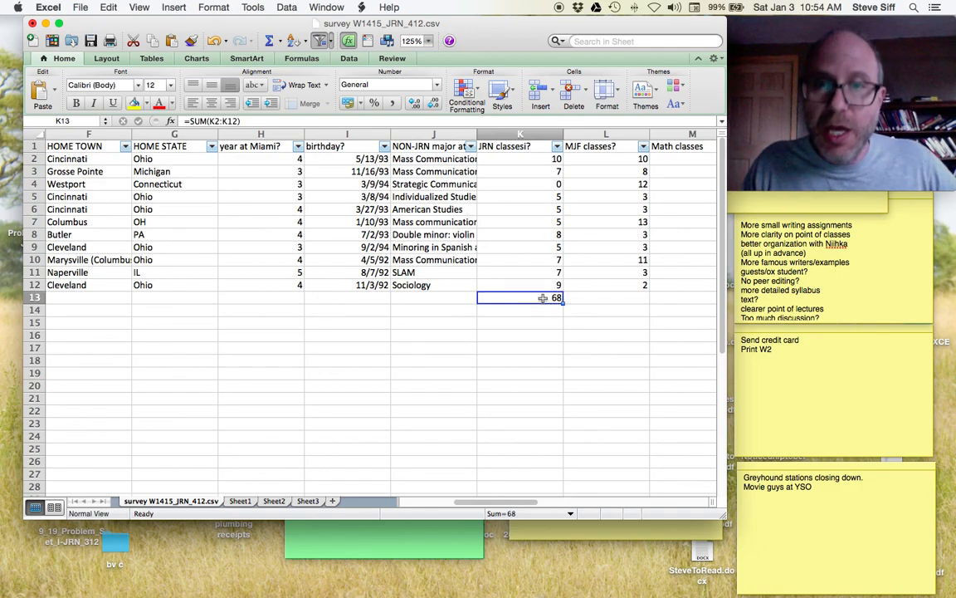
key("BackSpace")
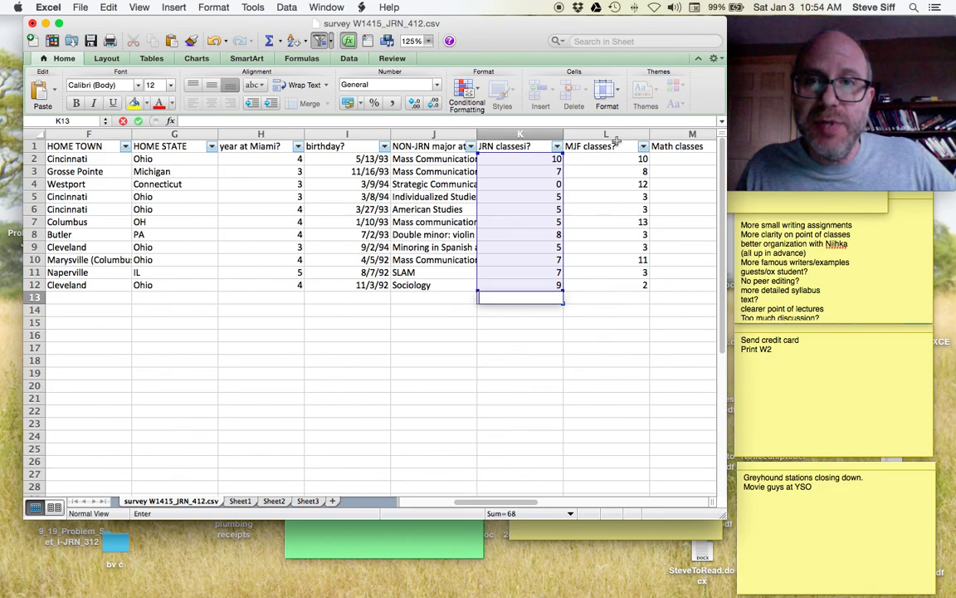
left_click(634, 297)
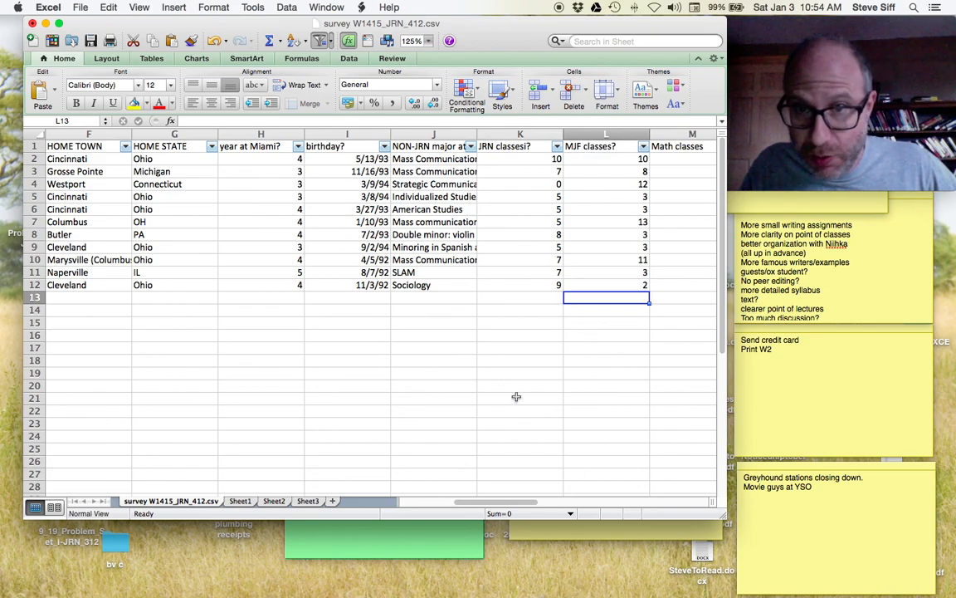
- Average the MJF classes values L2:L12 with an AVERAGE formula in cell L13
left_click(282, 43)
left_click(282, 43)
left_click(283, 43)
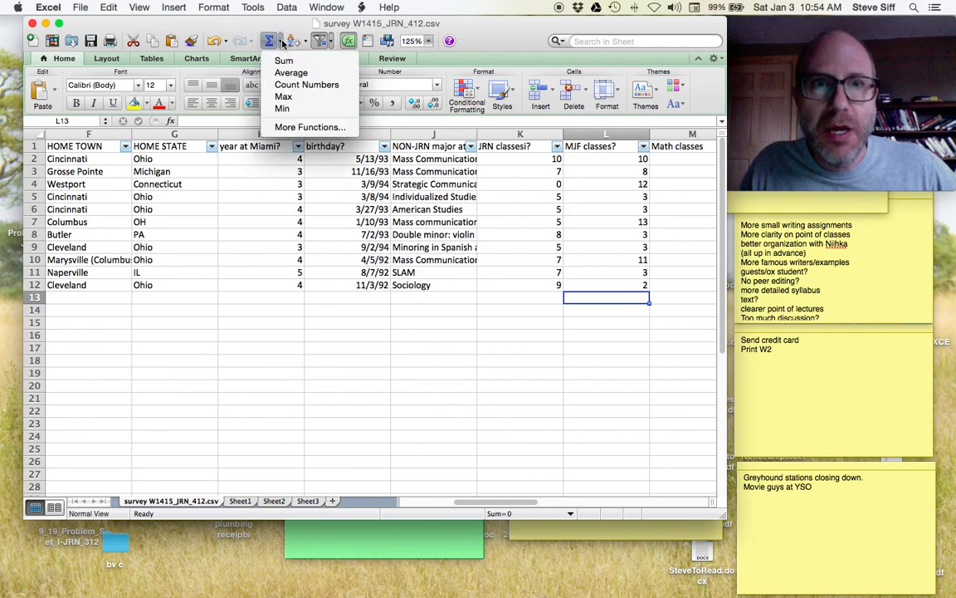
left_click(304, 75)
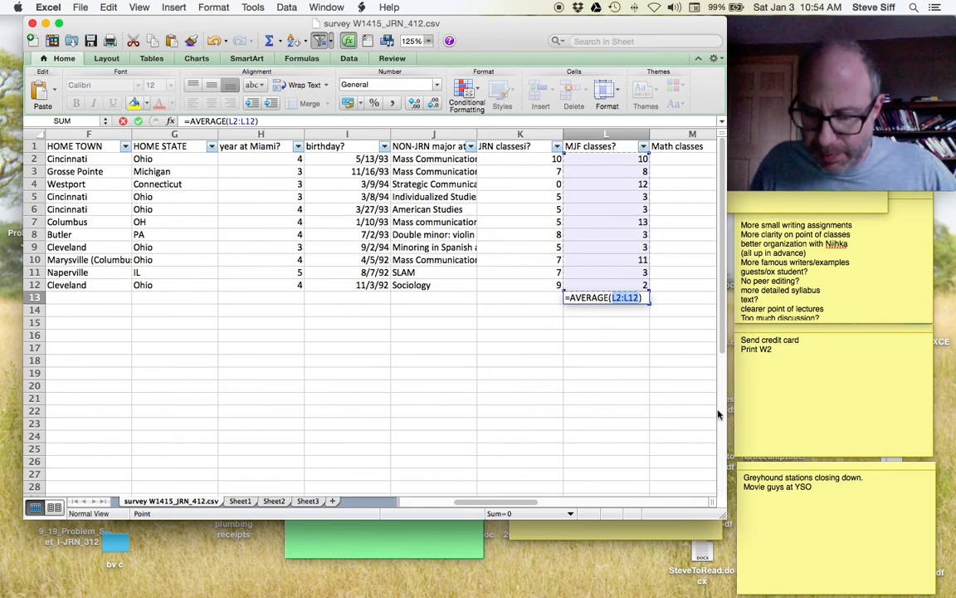
key("Return")
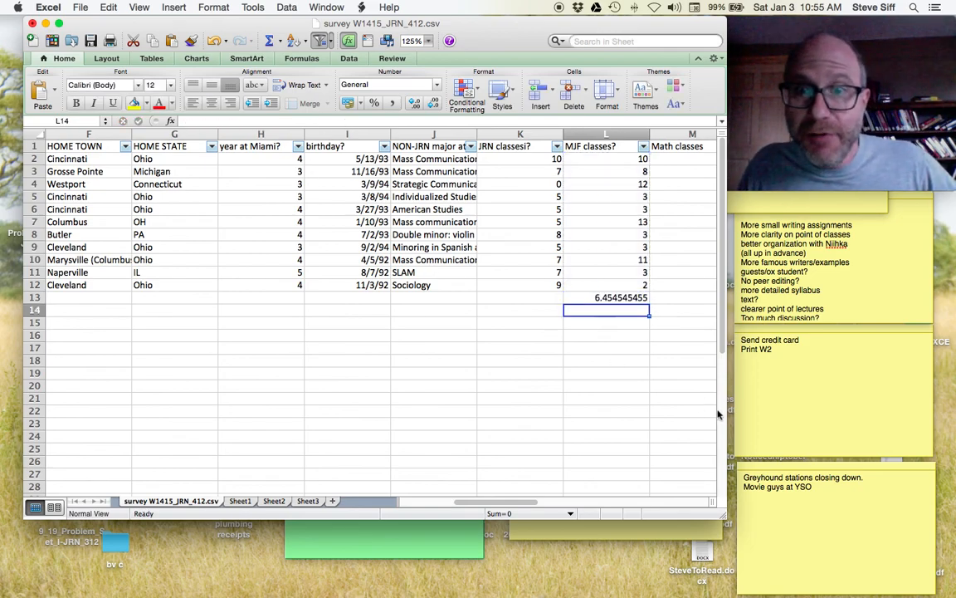
- Clear the average formula from L13 and select cell K13 below the JRN classes data
double_click(610, 299)
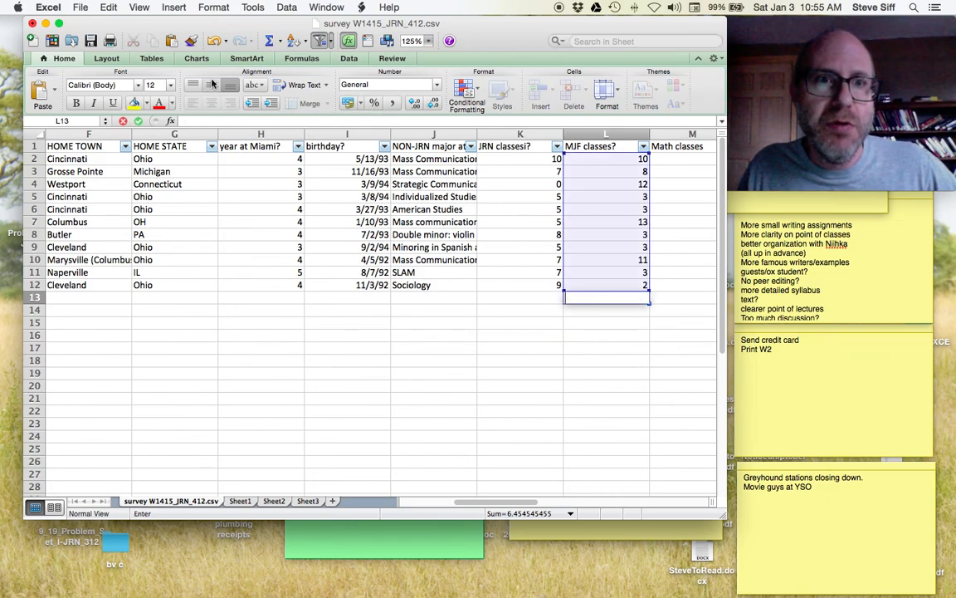
left_click(279, 41)
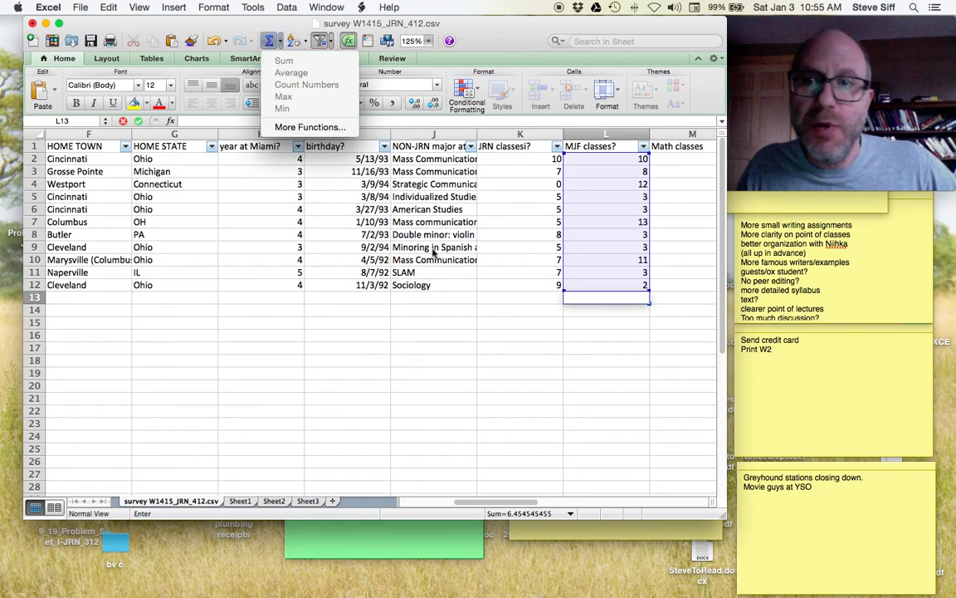
left_click(598, 332)
left_click(604, 300)
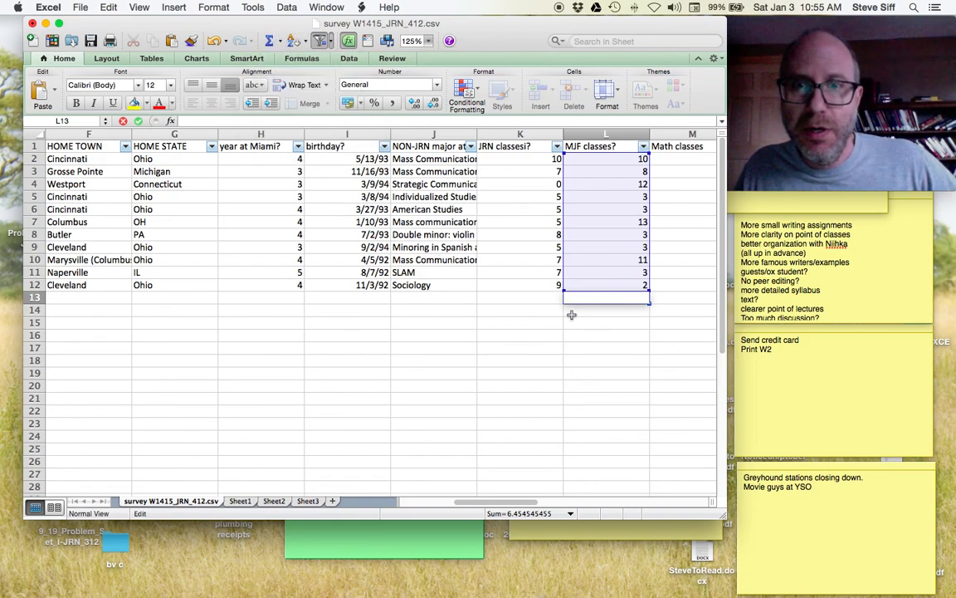
left_click(547, 321)
left_click(543, 297)
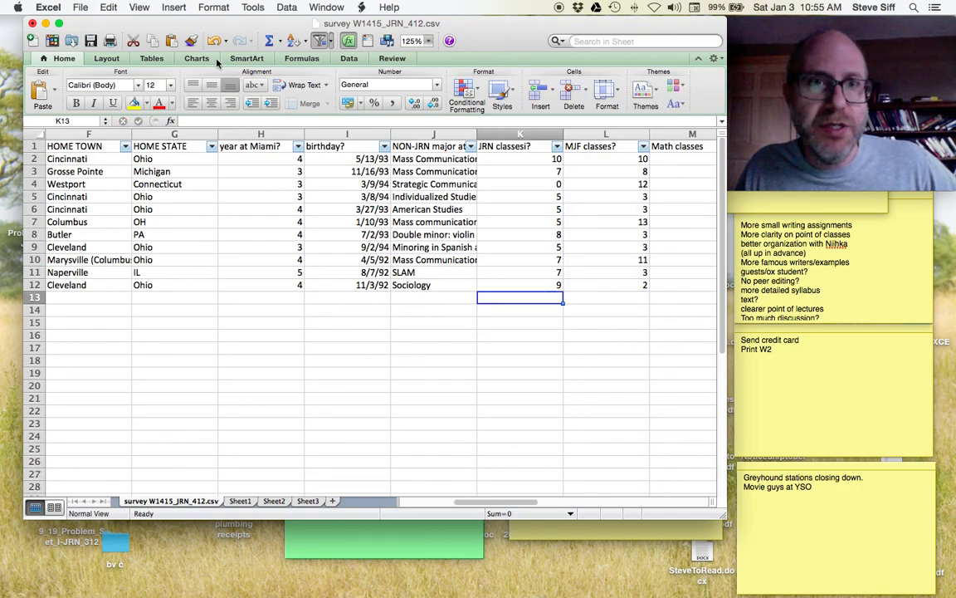
- Find the MEDIAN function by searching for "me" and enter it in K13 for the JRN classes values K2:K12
left_click(281, 43)
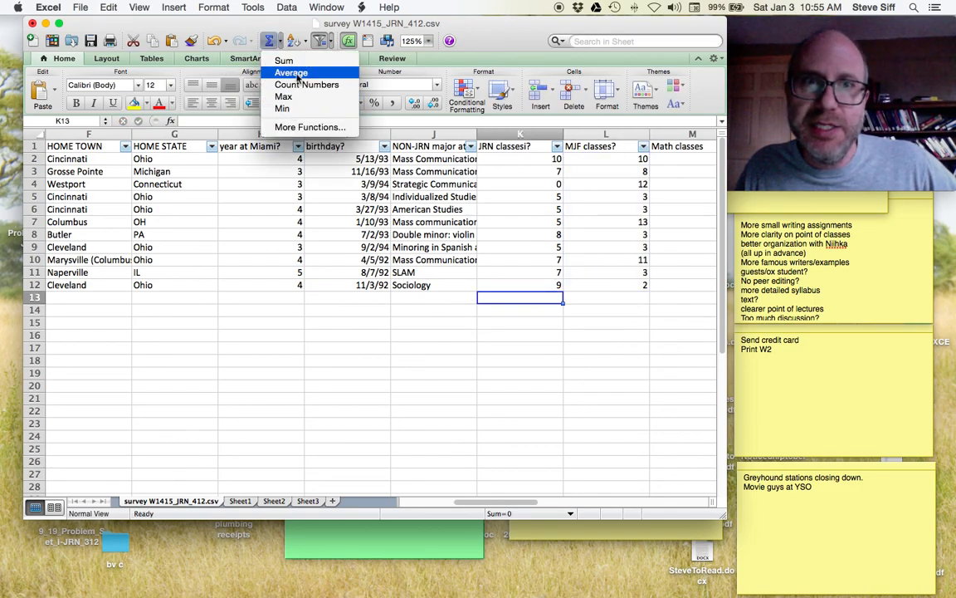
left_click(302, 127)
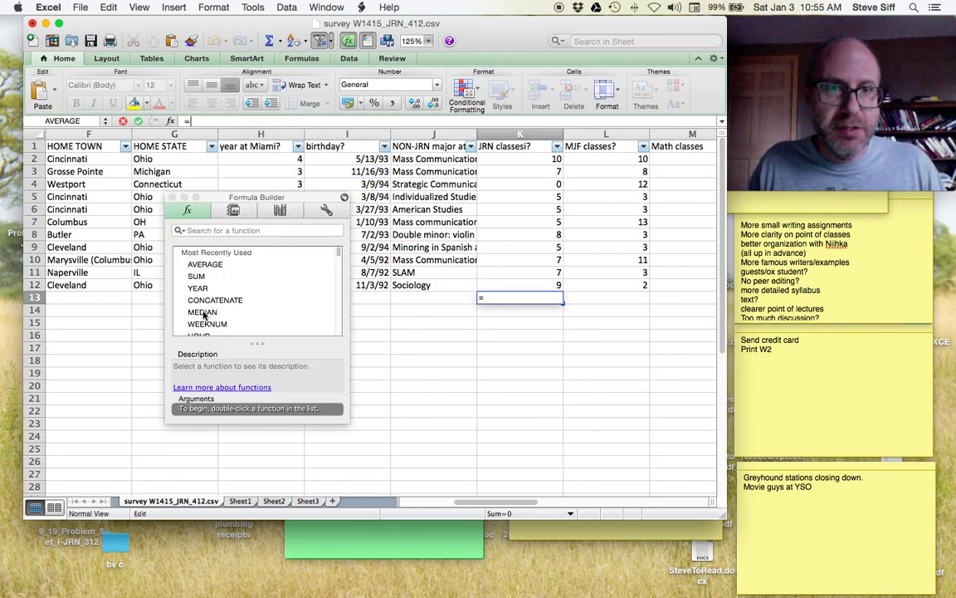
left_click(215, 231)
type("me")
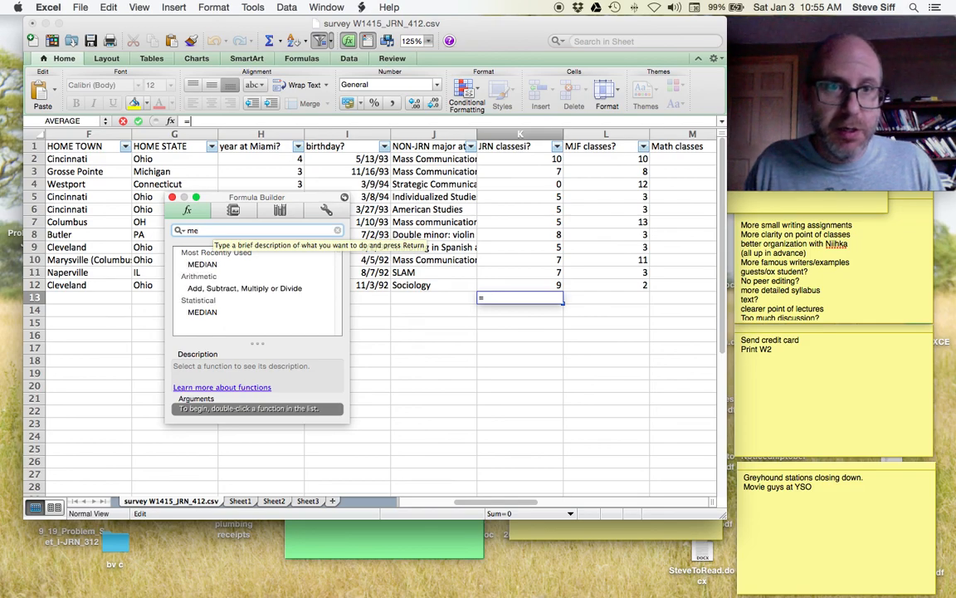
left_click(205, 264)
double_click(208, 265)
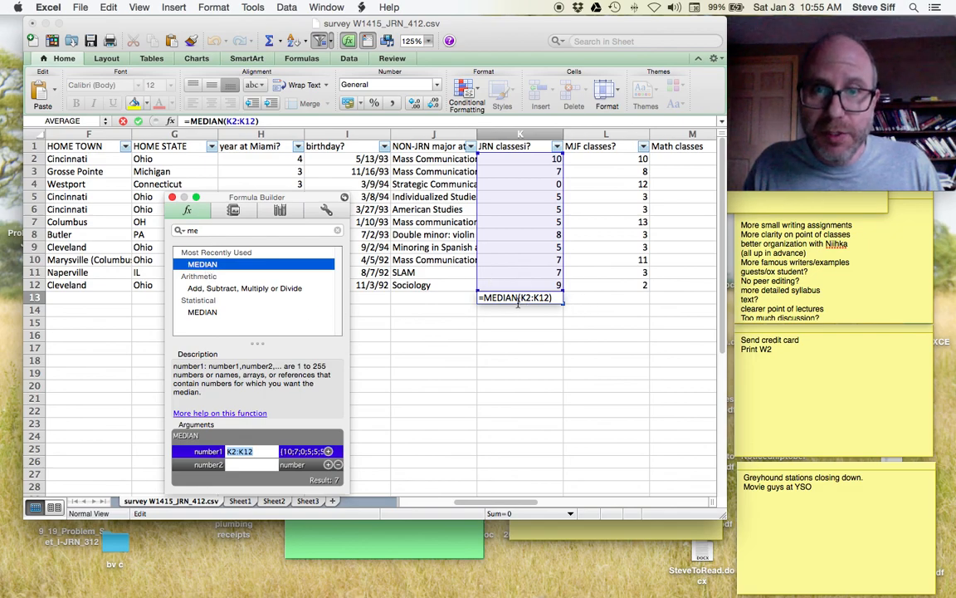
left_click(562, 301)
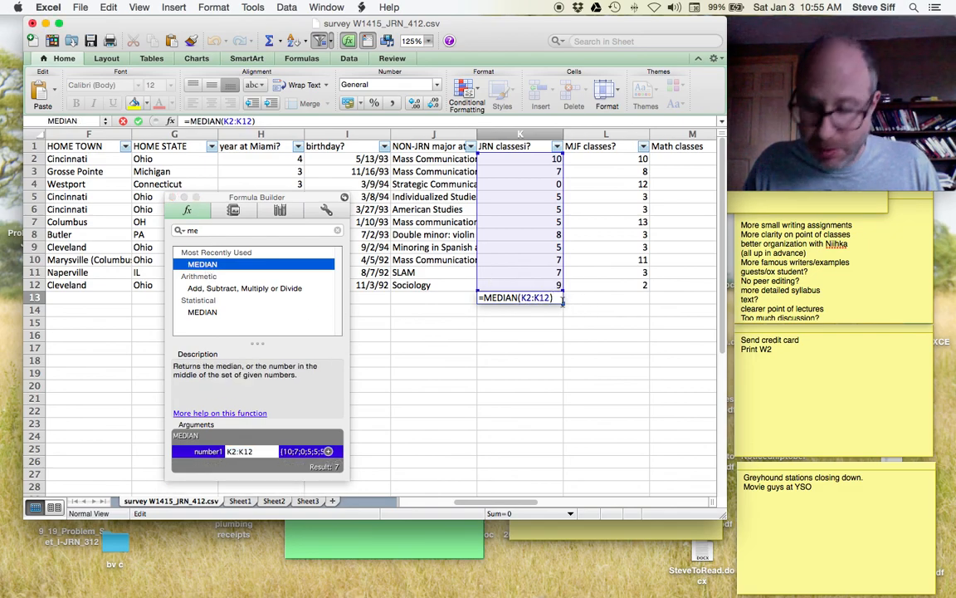
key("Return")
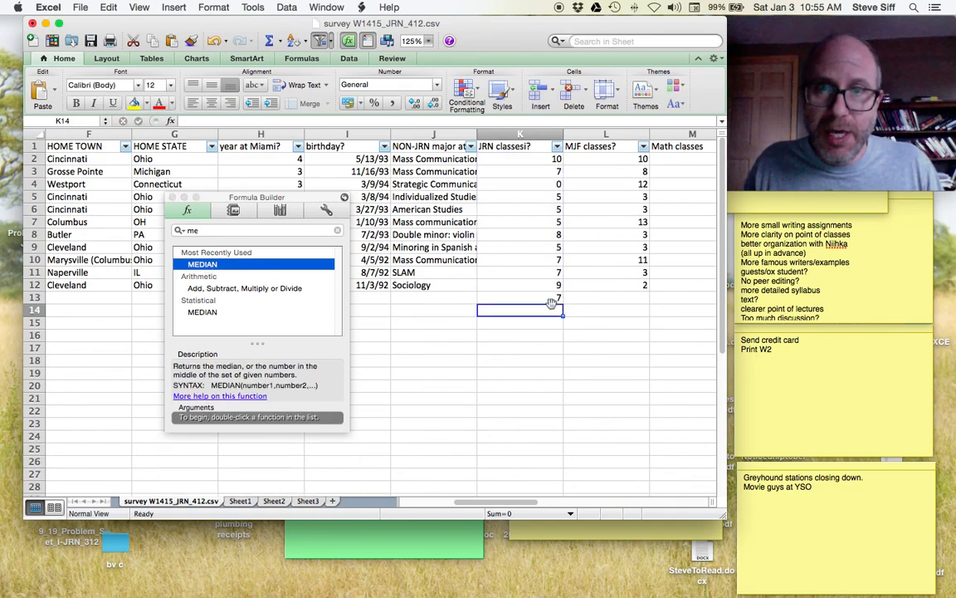
- Clear the median formula from K13 and close the Formula Builder
key("BackSpace")
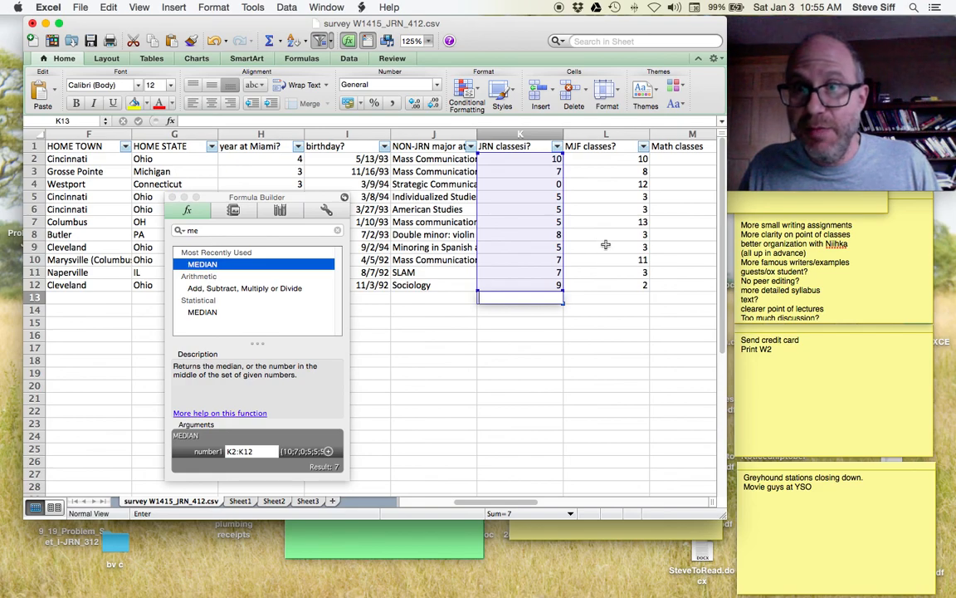
left_click(172, 198)
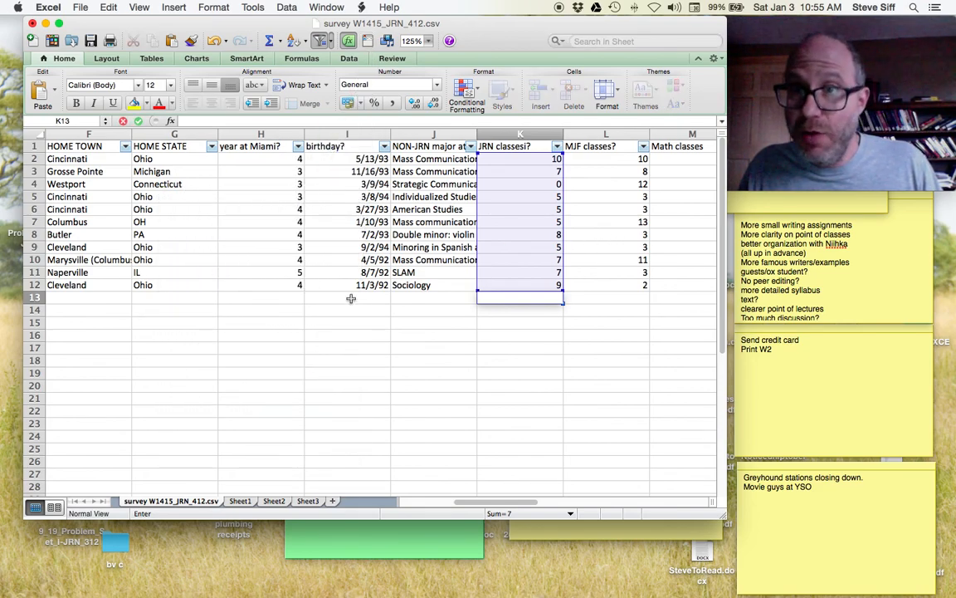
scroll(355, 300, "left", 5)
scroll(352, 302, "right", 5)
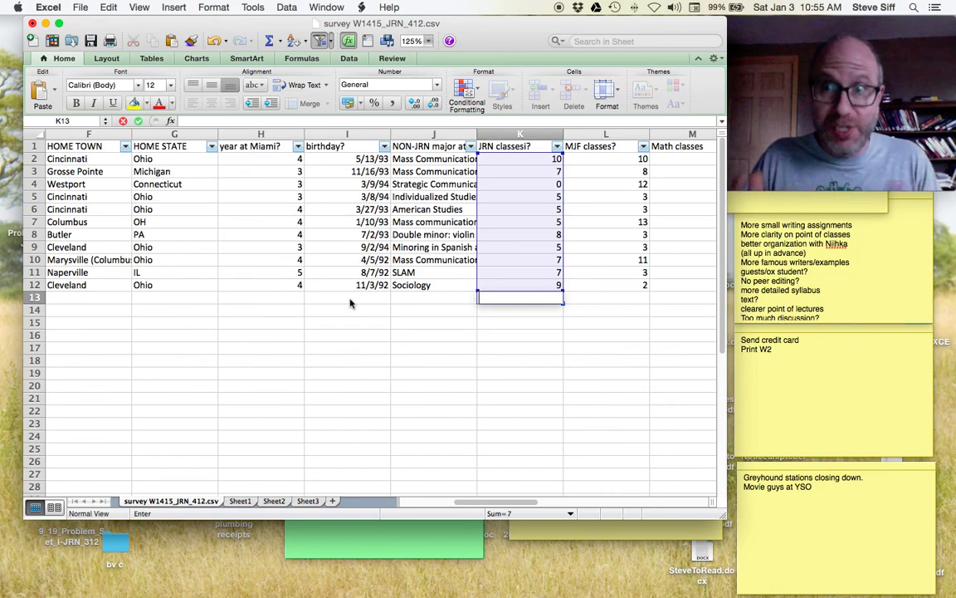
- Insert a blank column M between the MJF classes and Math classes columns
left_click(662, 135)
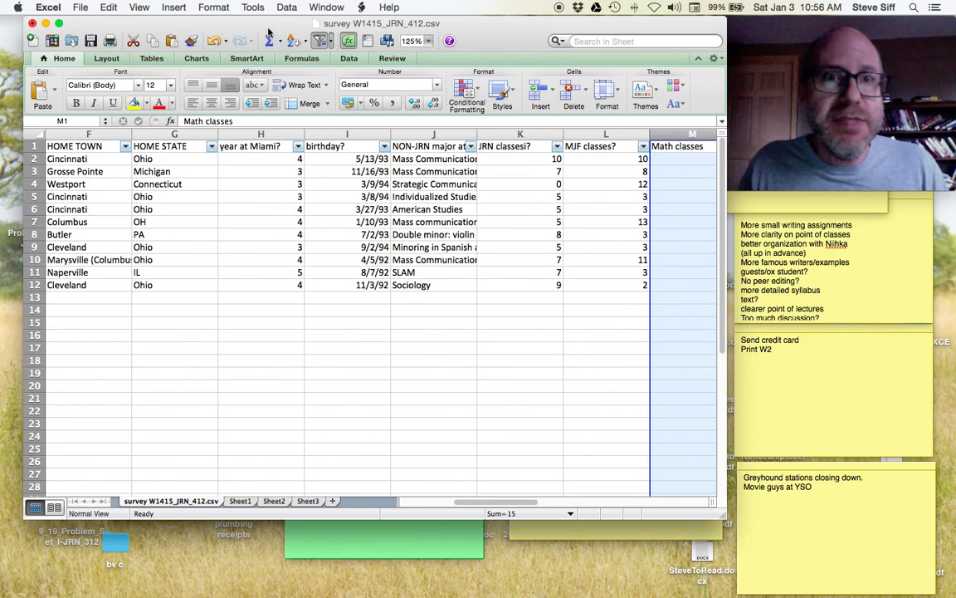
left_click(156, 5)
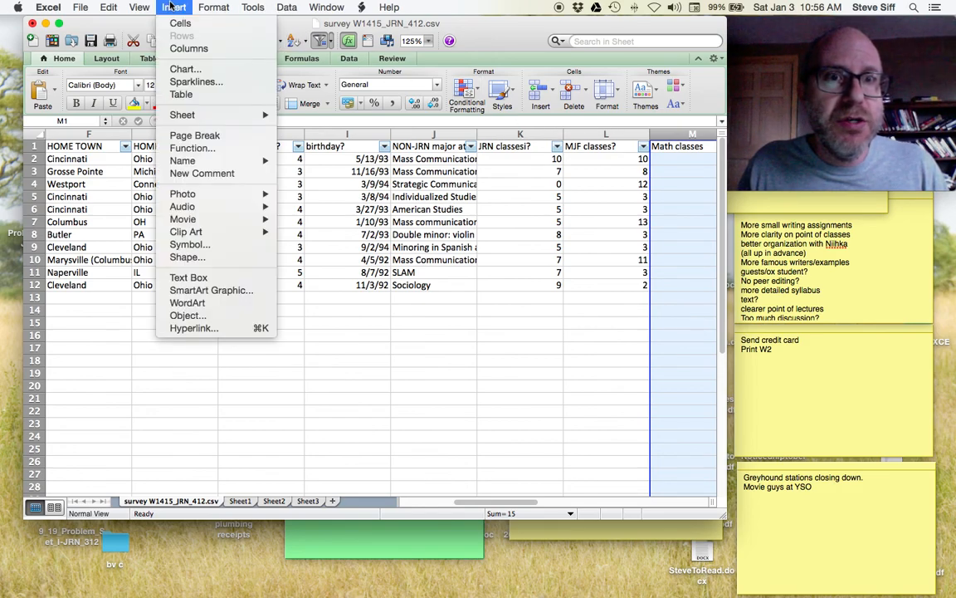
left_click(187, 48)
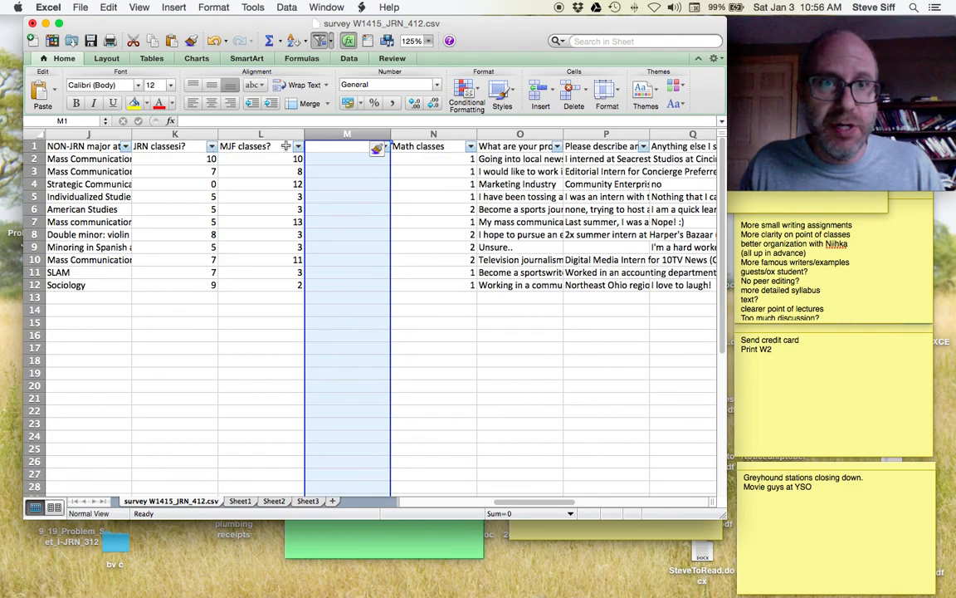
- Enter the header "JRN + MJF" in cell M1 of the blank column
left_click(332, 147)
type("JNR")
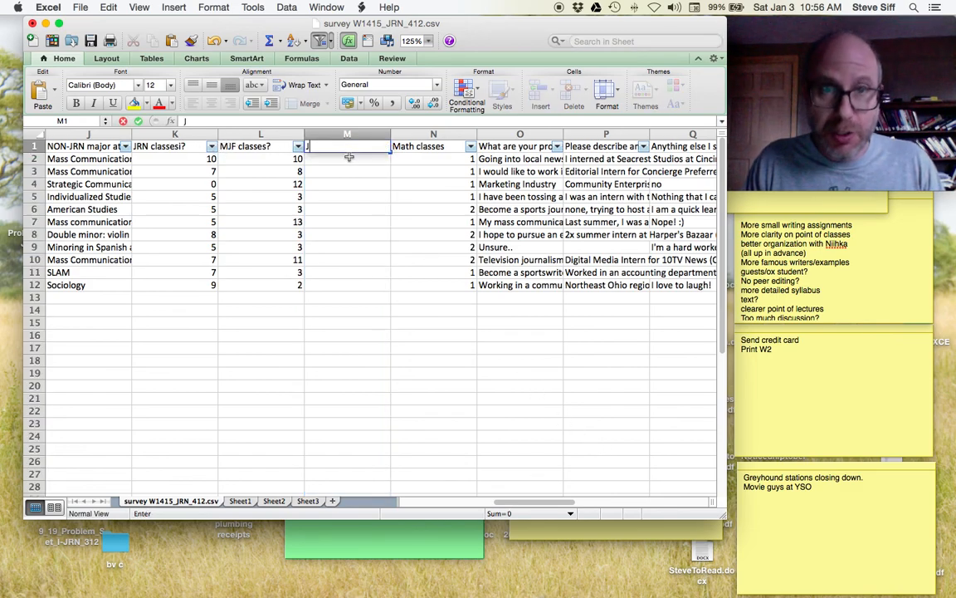
key("BackSpace")
key("BackSpace")
type("RN")
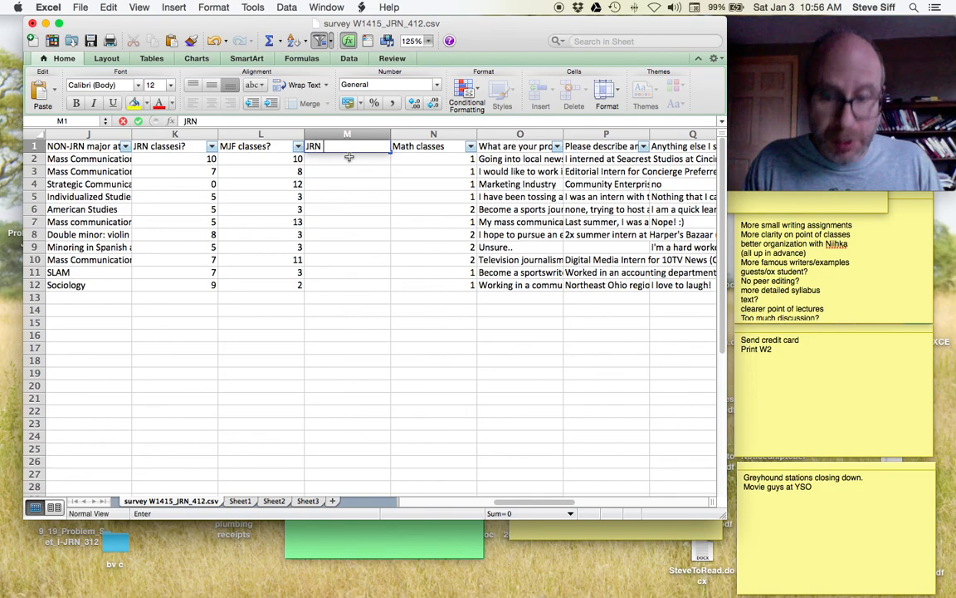
type(" + MR")
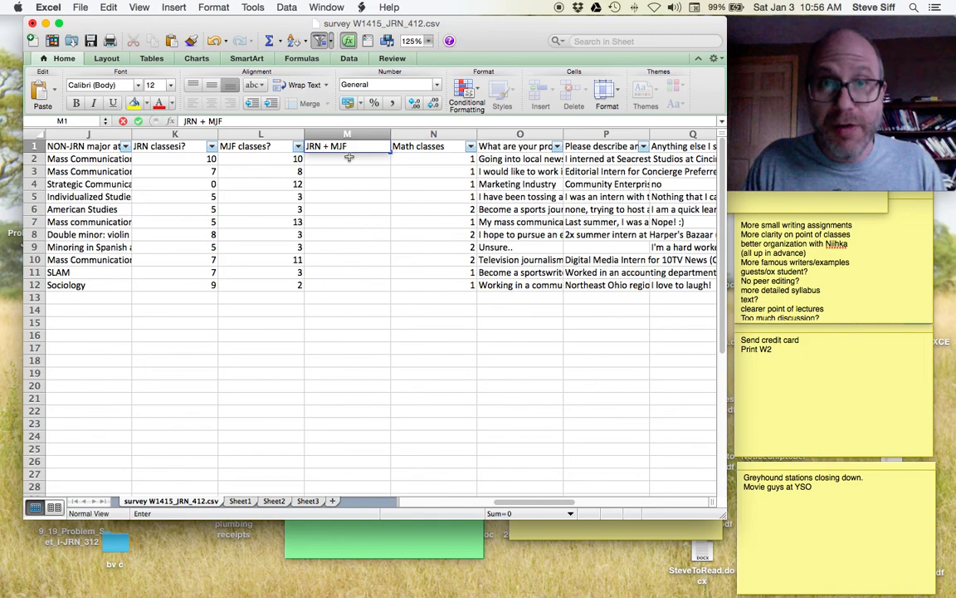
type("F")
key("Return")
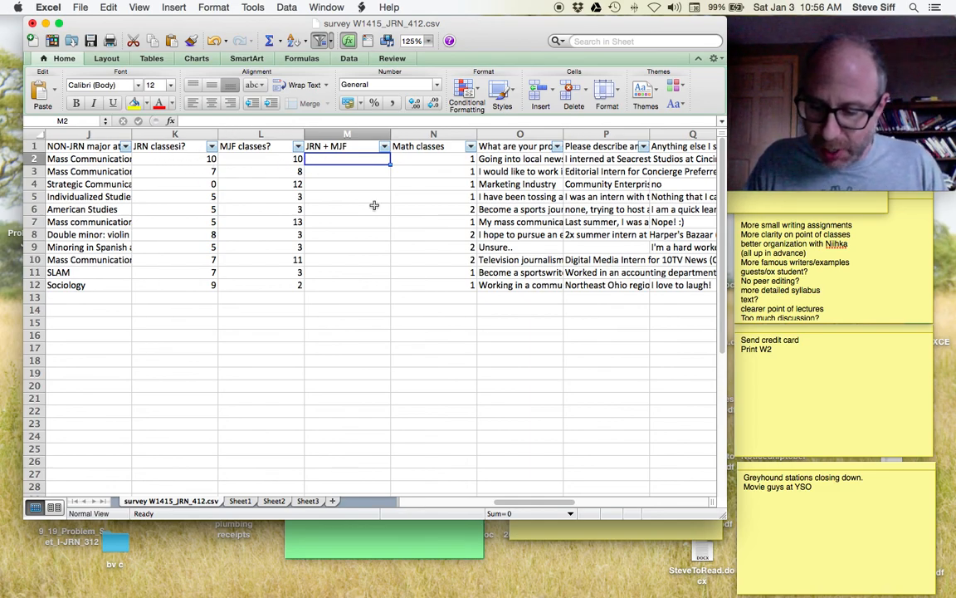
- Enter the formula =K2+L2 in M2 to add the JRN and MJF classes for the first student
type("=")
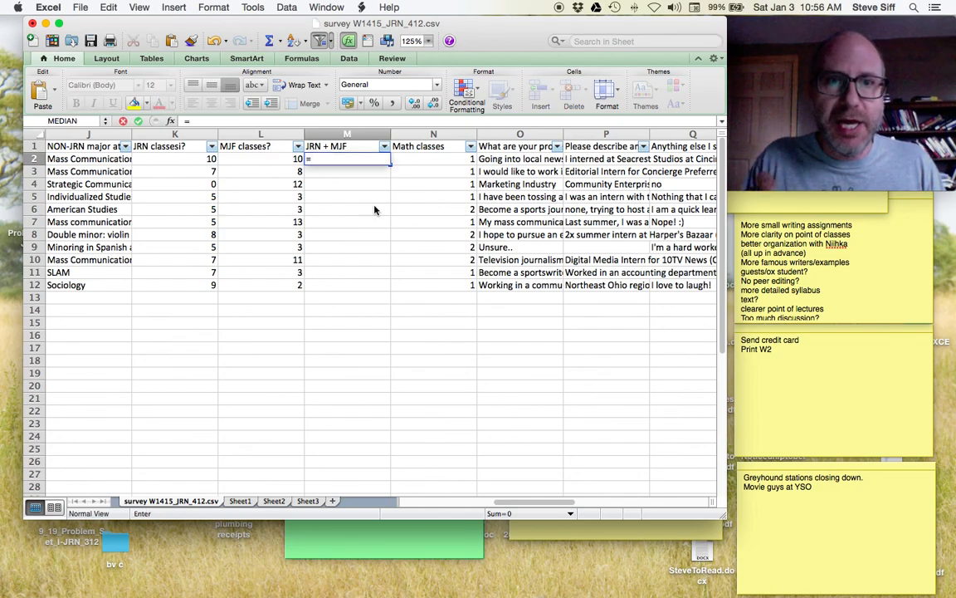
left_click(368, 181)
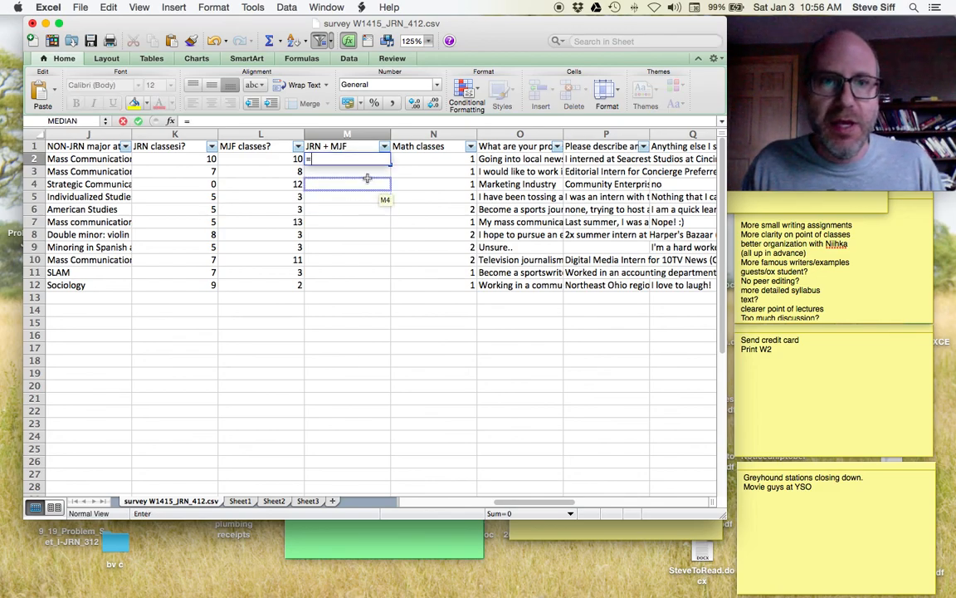
left_click(201, 159)
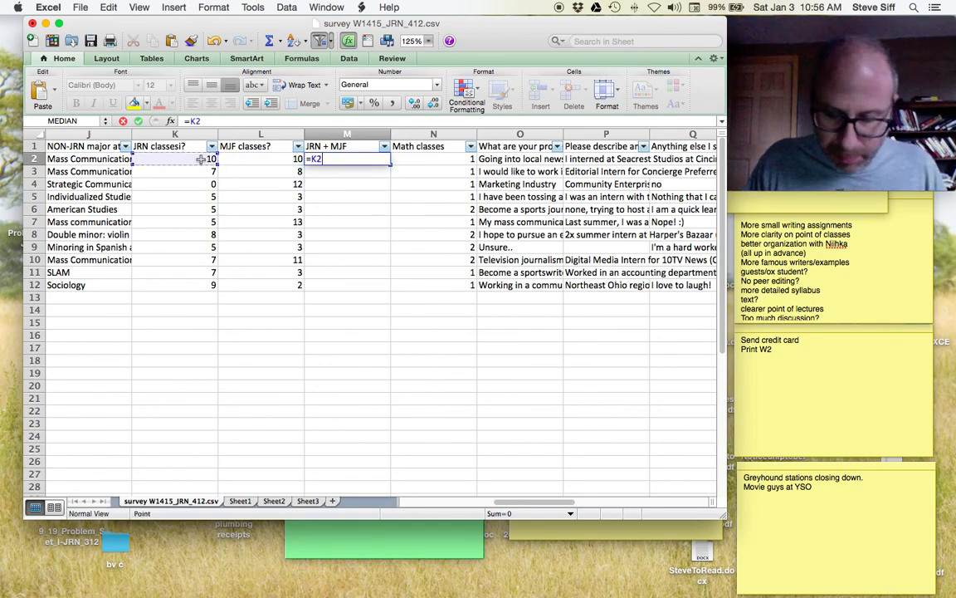
type("+")
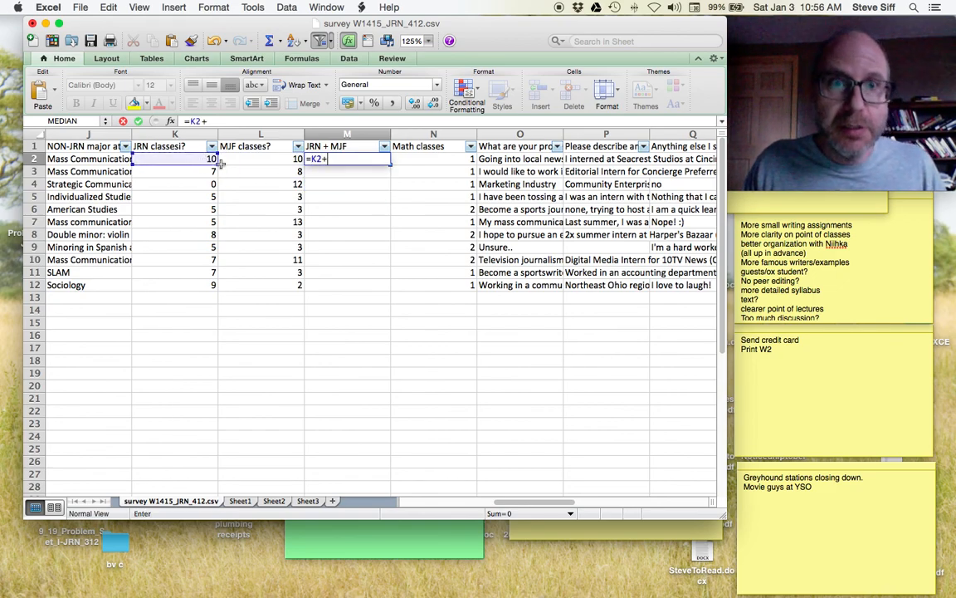
left_click(246, 159)
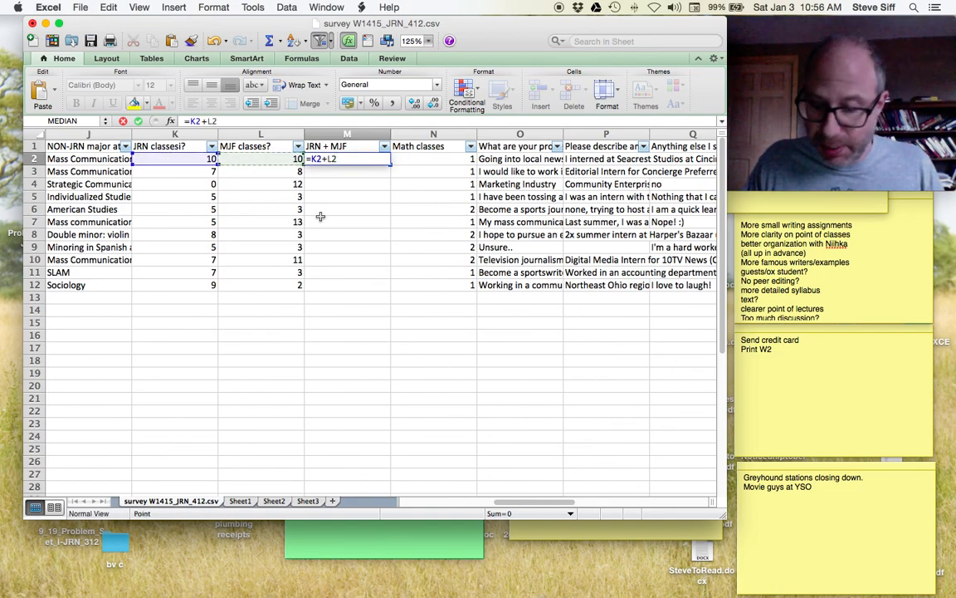
key("Return")
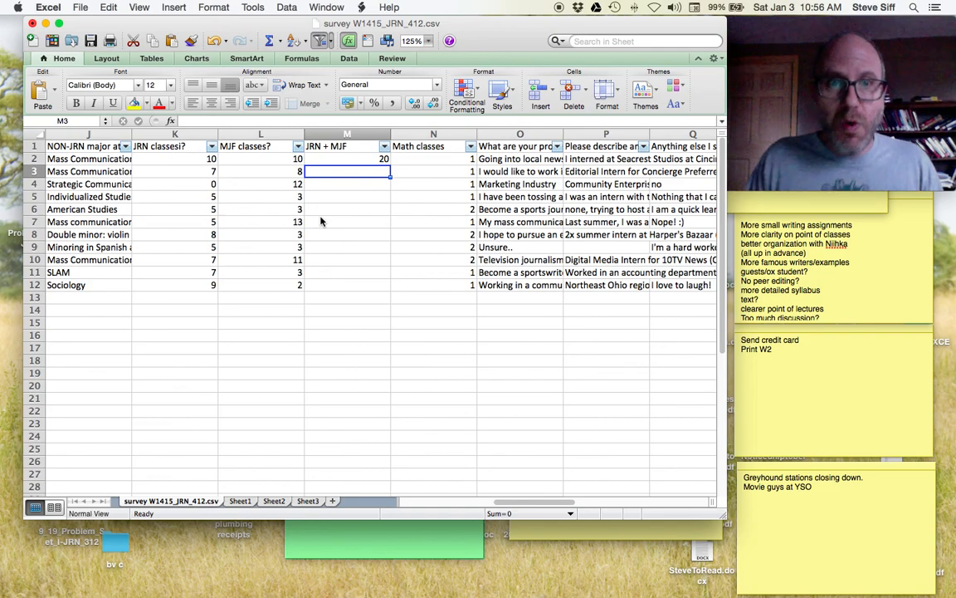
- Auto-fill the M2 formula down the JRN + MJF column through M12
left_click(358, 159)
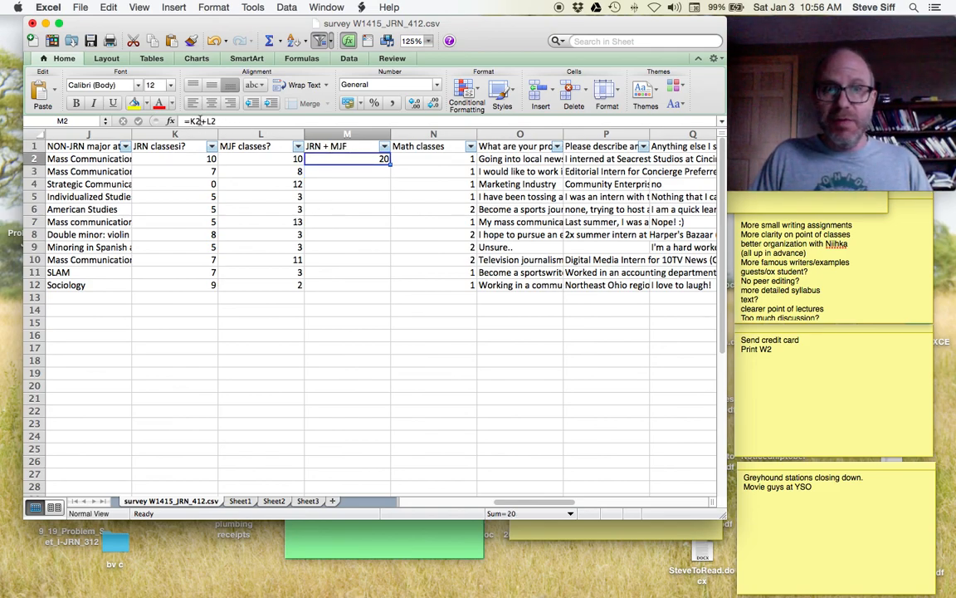
left_click_drag(393, 168, 373, 289)
left_click(380, 162)
left_click(386, 161)
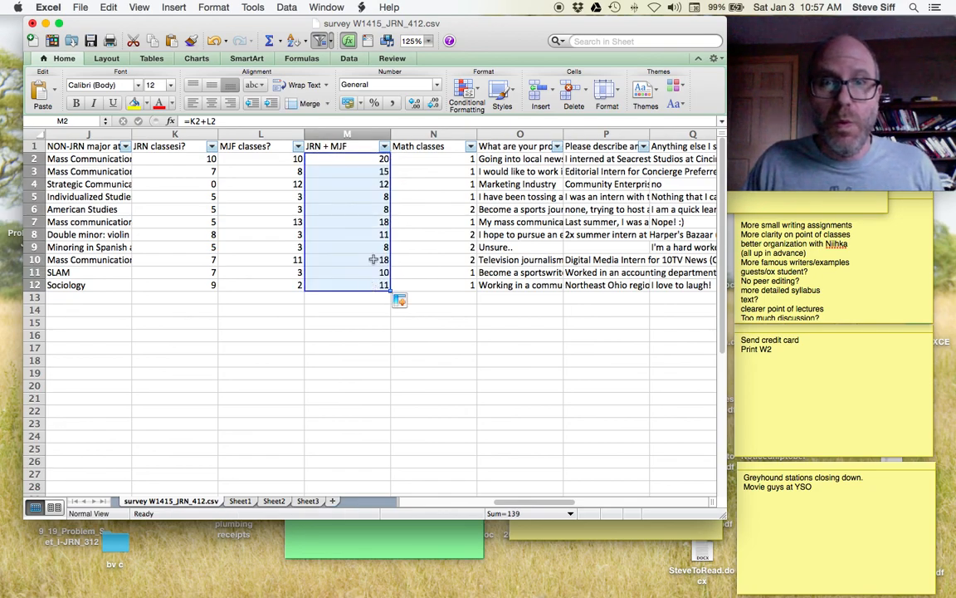
- Inspect the copied formulas in M3 and M7, and undo the auto fill
left_click(347, 172)
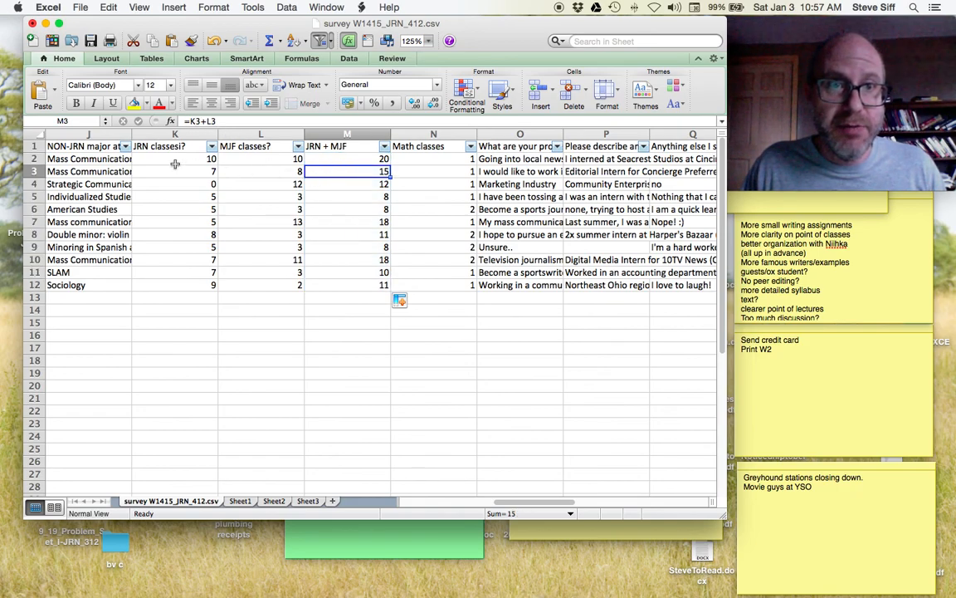
left_click(340, 221)
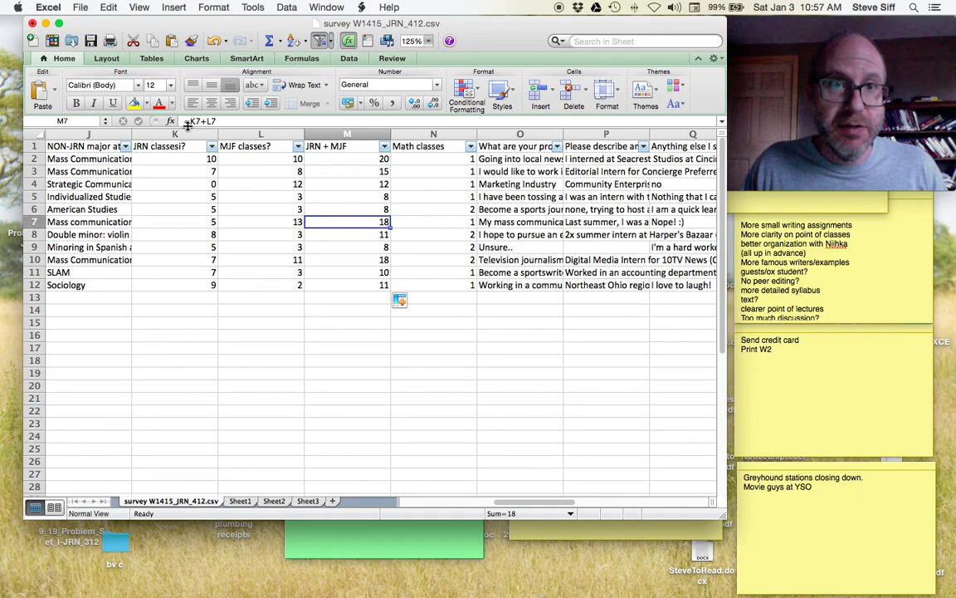
left_click(342, 159)
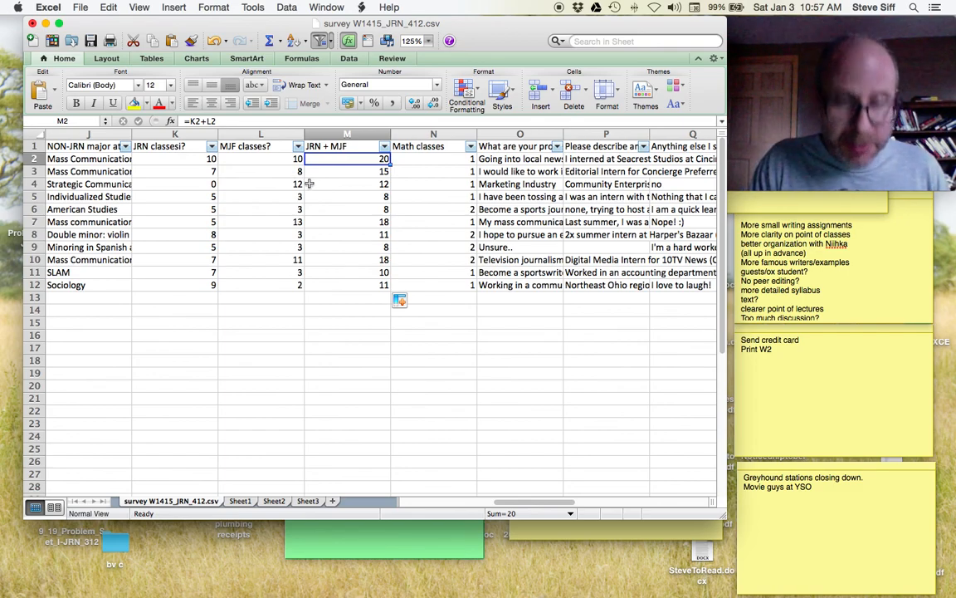
key("super+z")
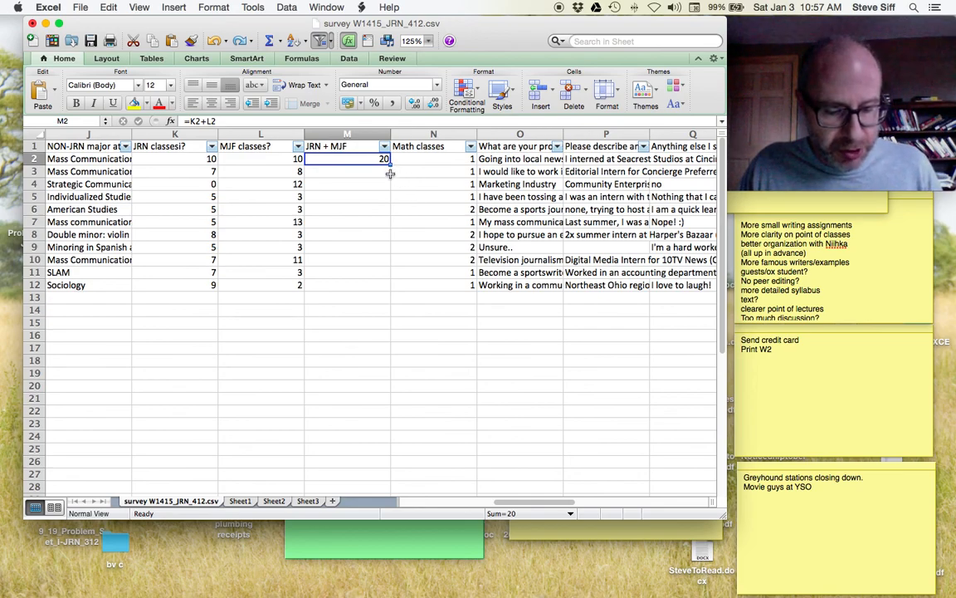
- Select M2:M12 and apply Fill Down to copy the M2 formula to every student row
left_click(357, 288, "shift")
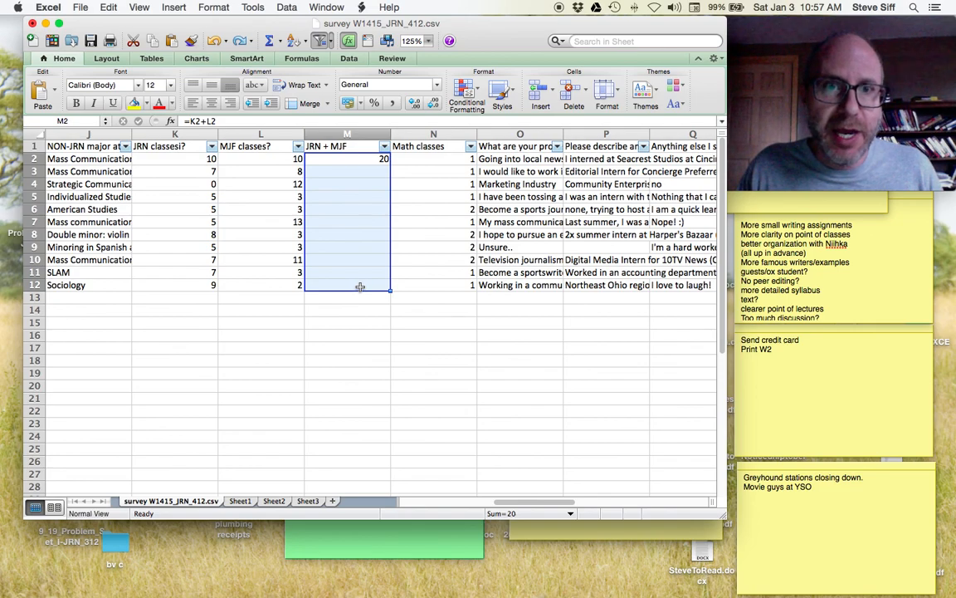
left_click(113, 8)
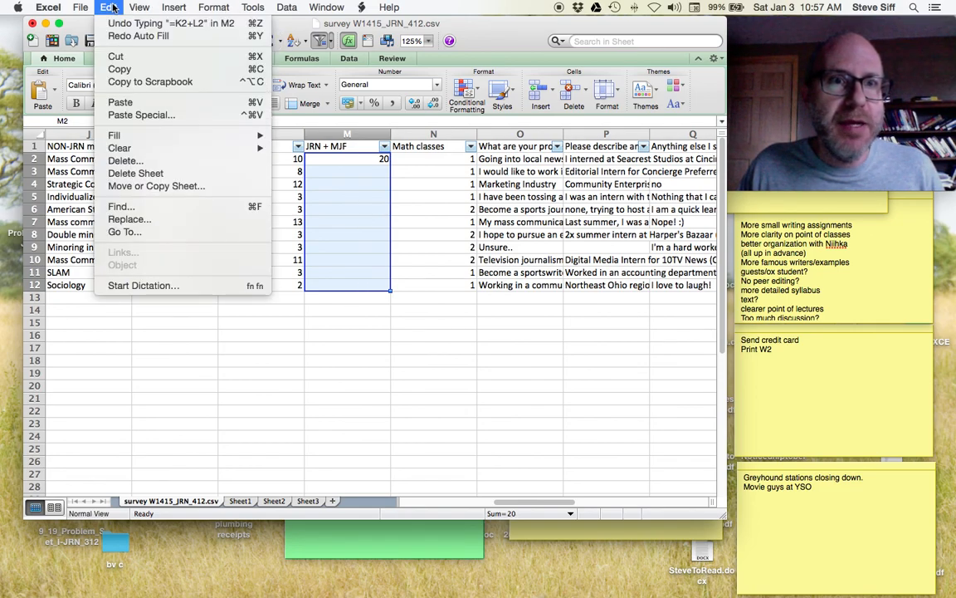
mouse_move(249, 135)
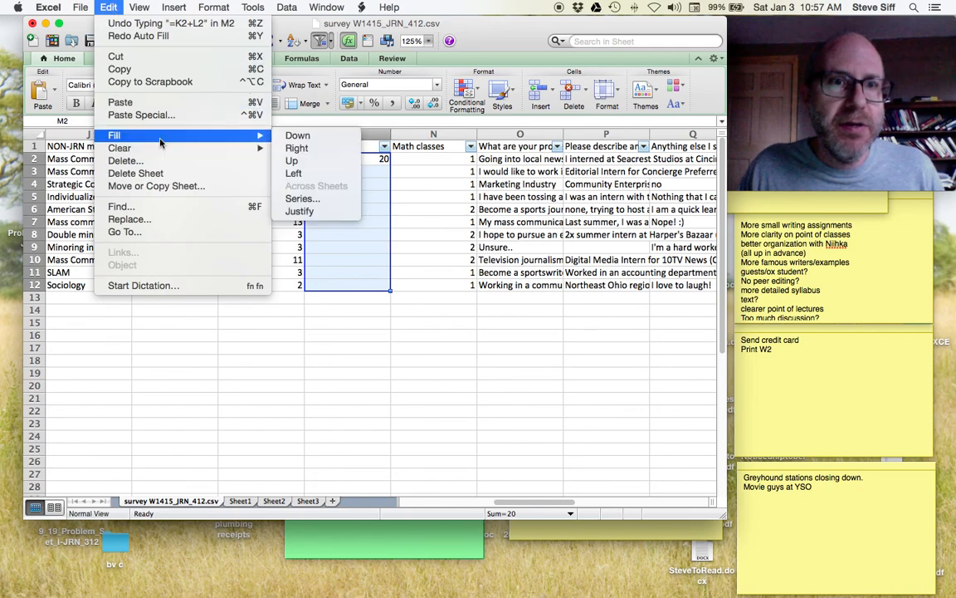
left_click(298, 136)
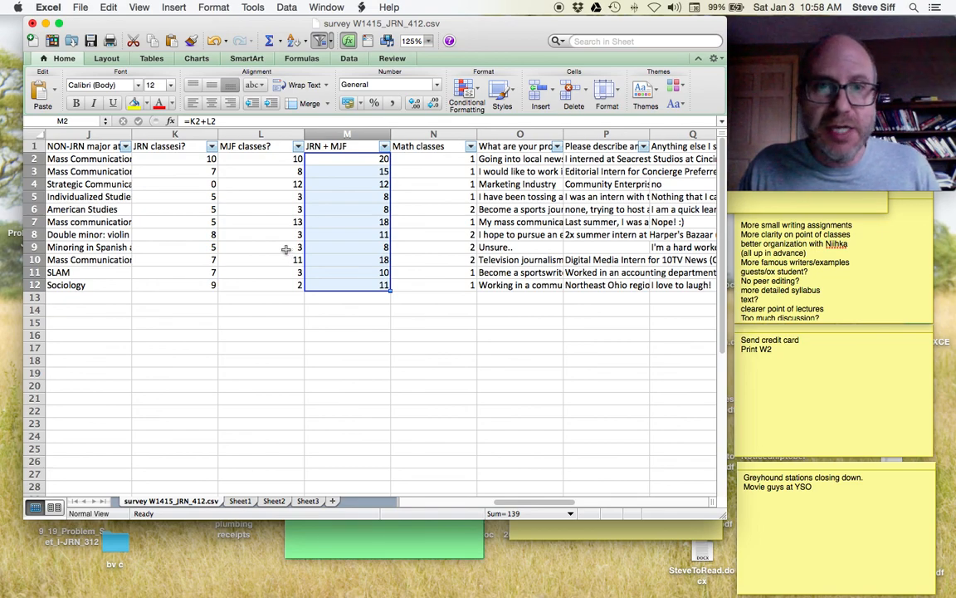
- Look through the survey columns and examine the earnings questions in columns R, S and T
scroll(284, 249, "left", 5)
scroll(280, 247, "left", 5)
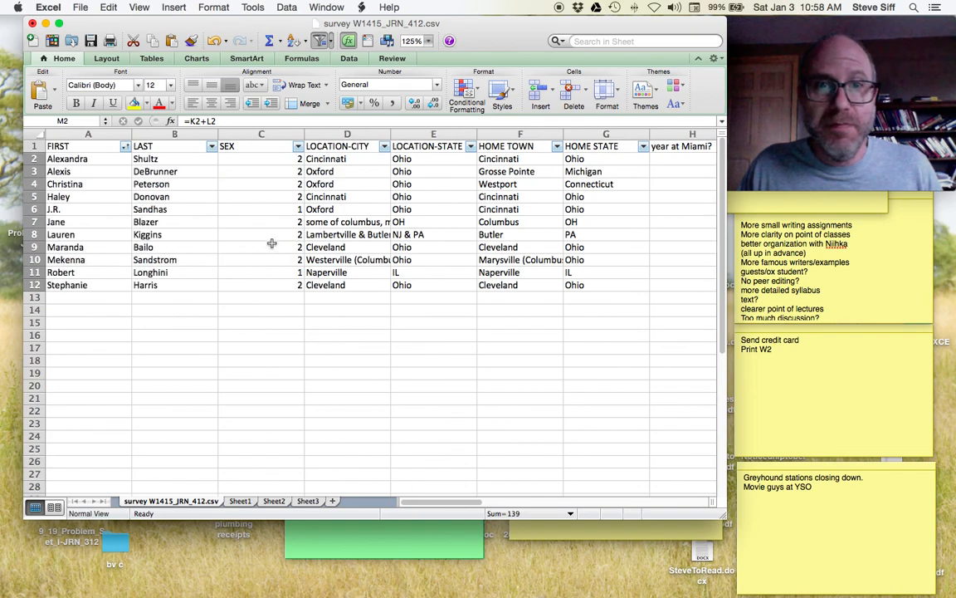
scroll(274, 245, "right", 1)
left_click_drag(447, 504, 507, 503)
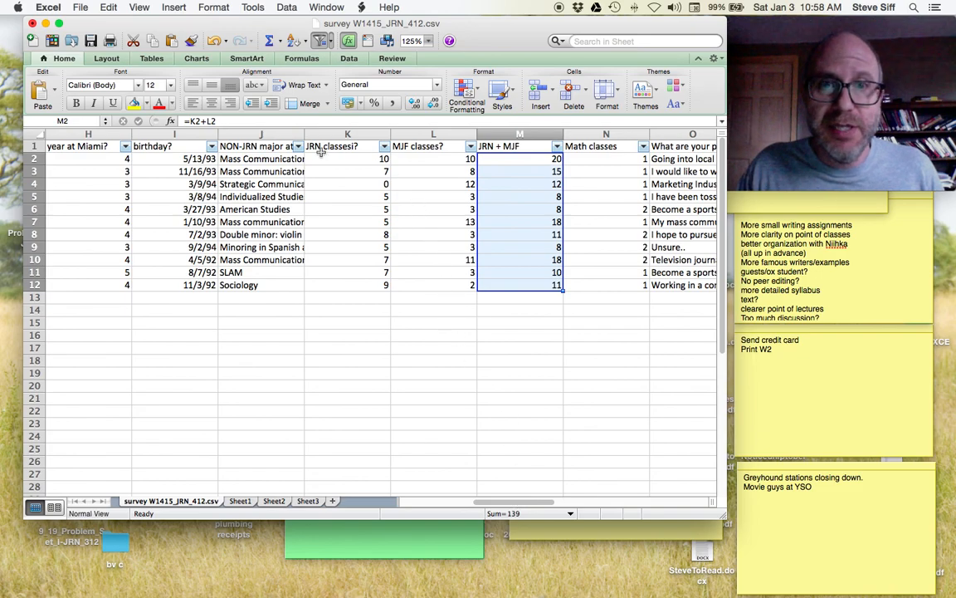
left_click(443, 135)
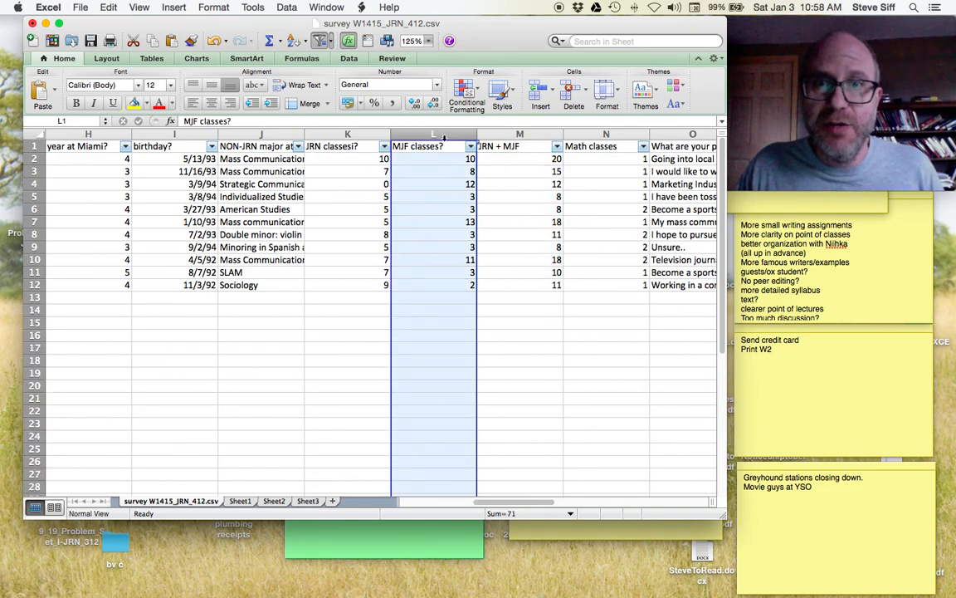
left_click_drag(490, 503, 551, 507)
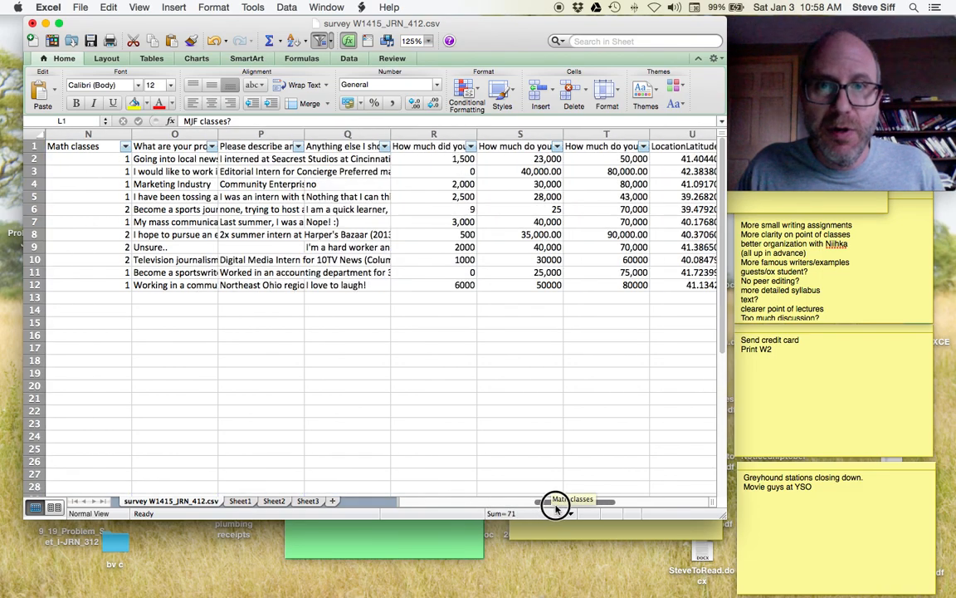
left_click(430, 135)
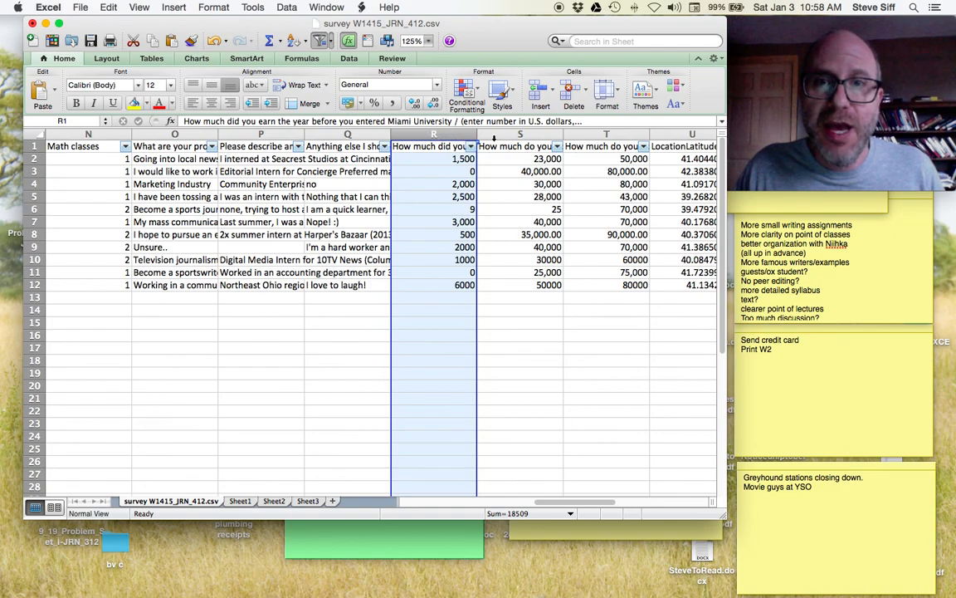
left_click(490, 135)
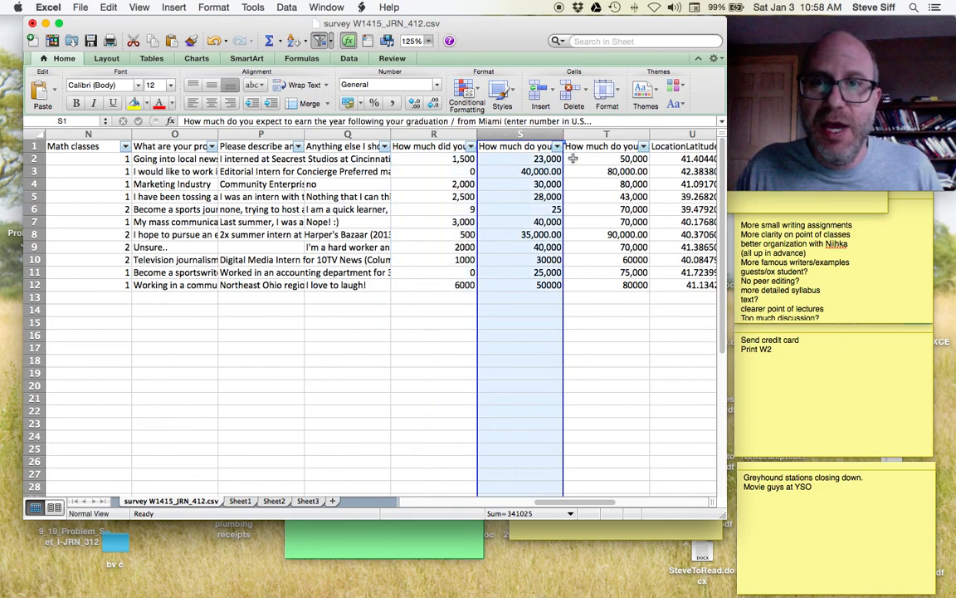
left_click(610, 134)
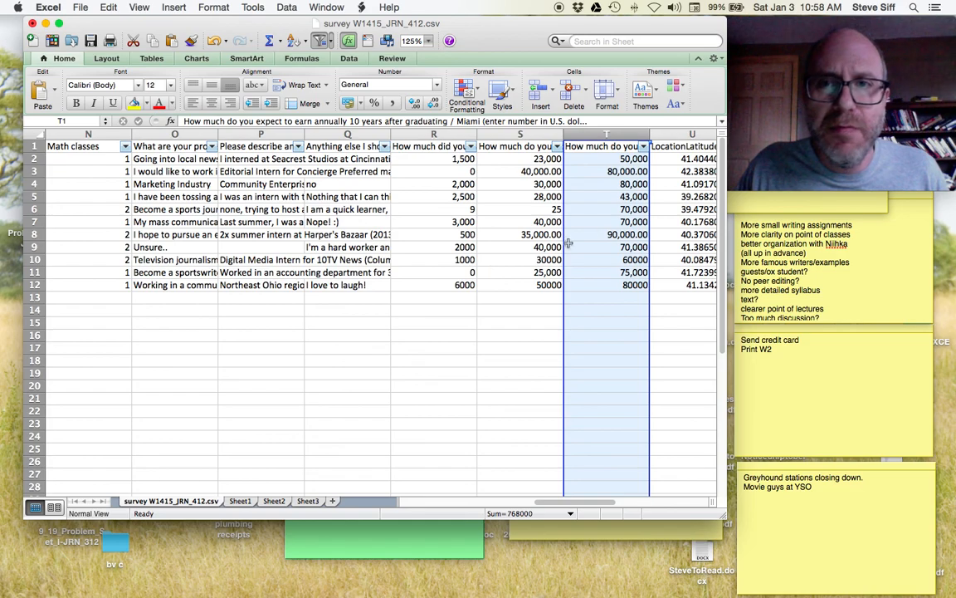
- Insert a blank column U between the 10-years-after-graduation earnings and LocationLatitude columns
left_click(682, 137)
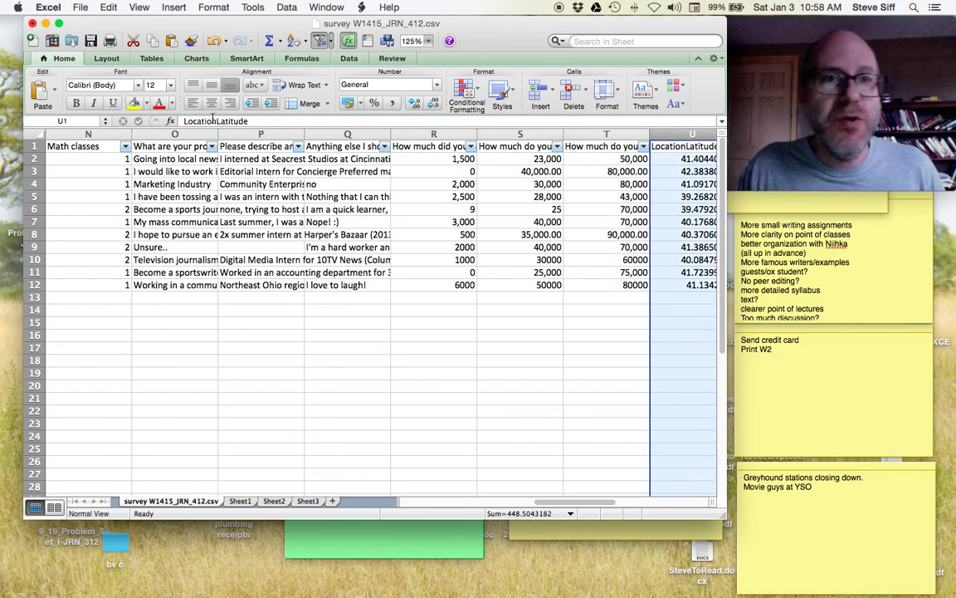
left_click(287, 7)
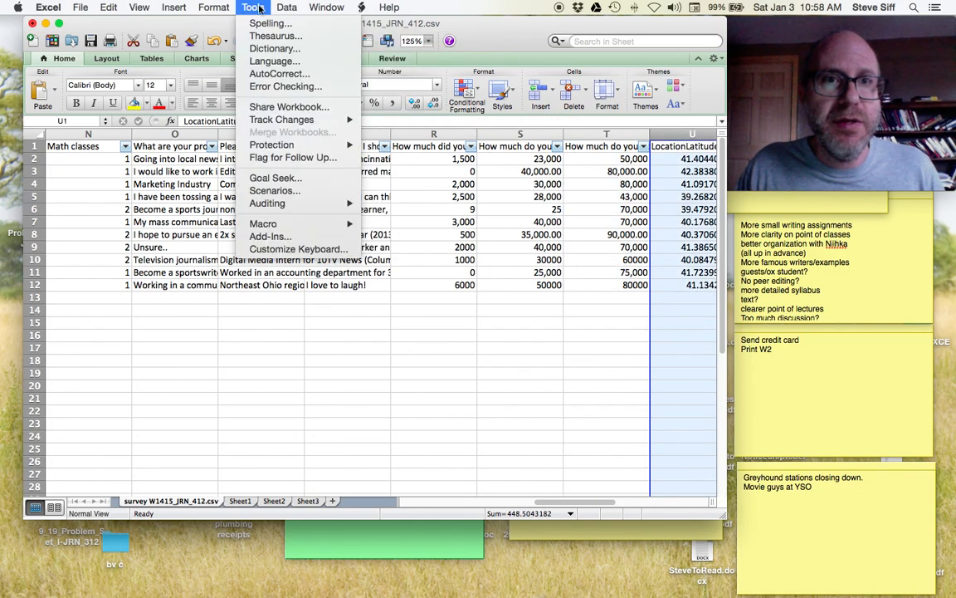
left_click(179, 44)
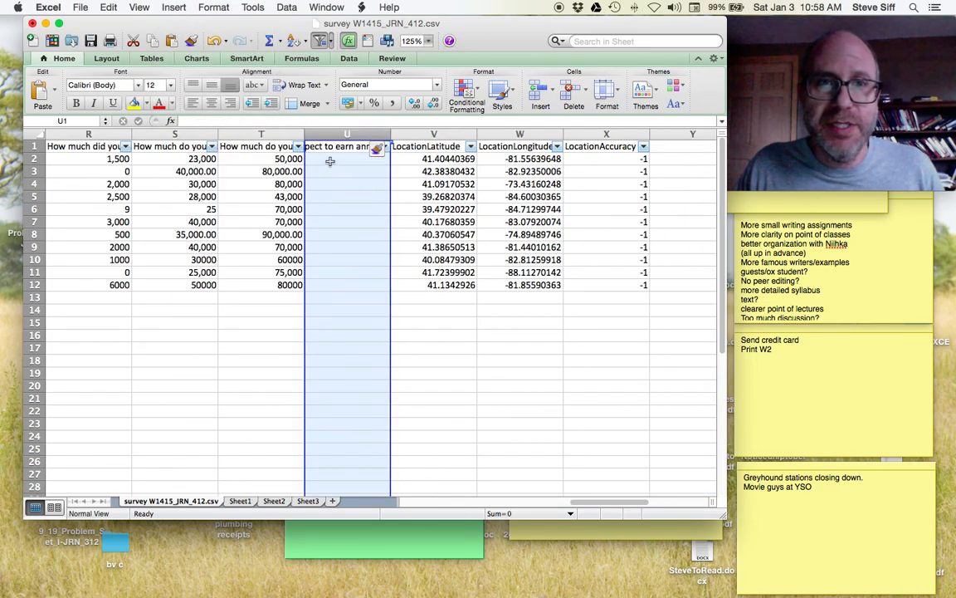
- Start the formula =S2-R2/R2 in U2 to compare expected post-graduation earnings with pre-Miami earnings
left_click(330, 161)
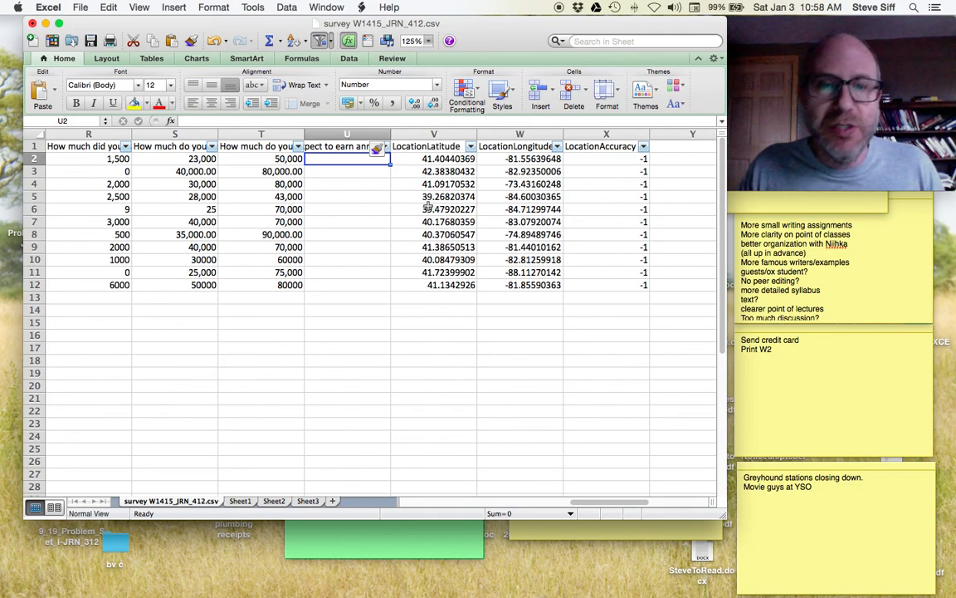
double_click(323, 161)
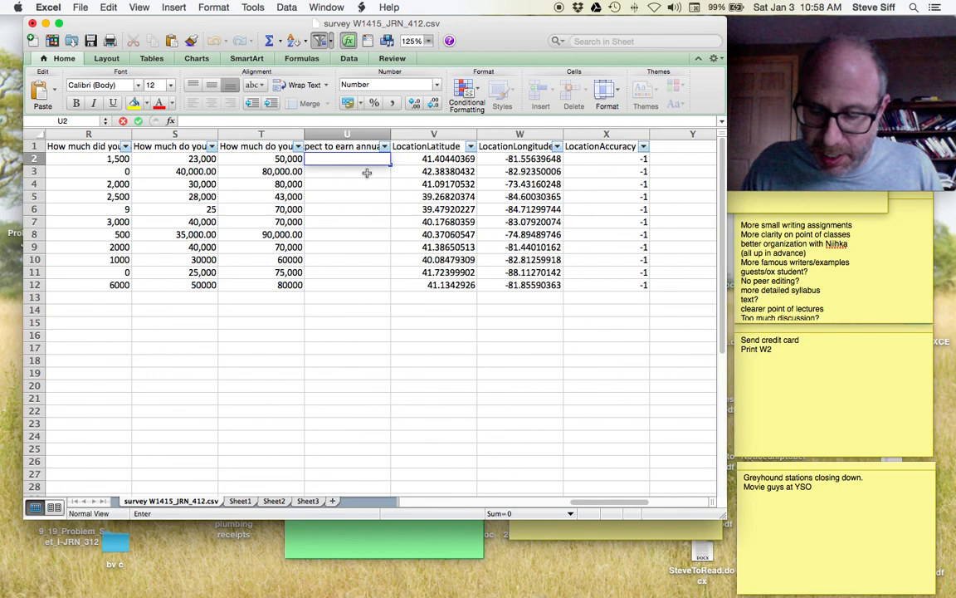
type("=")
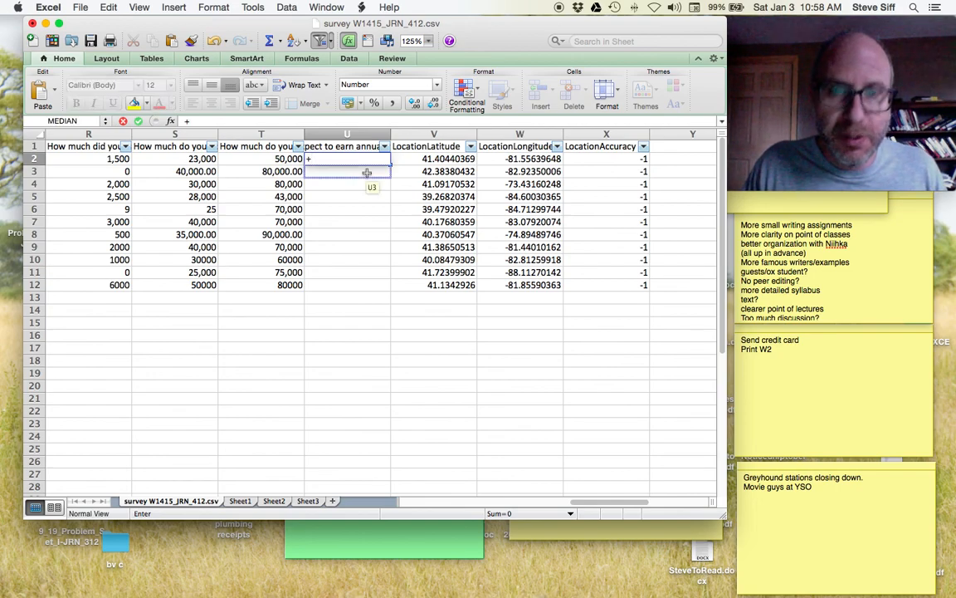
key("BackSpace")
type("=")
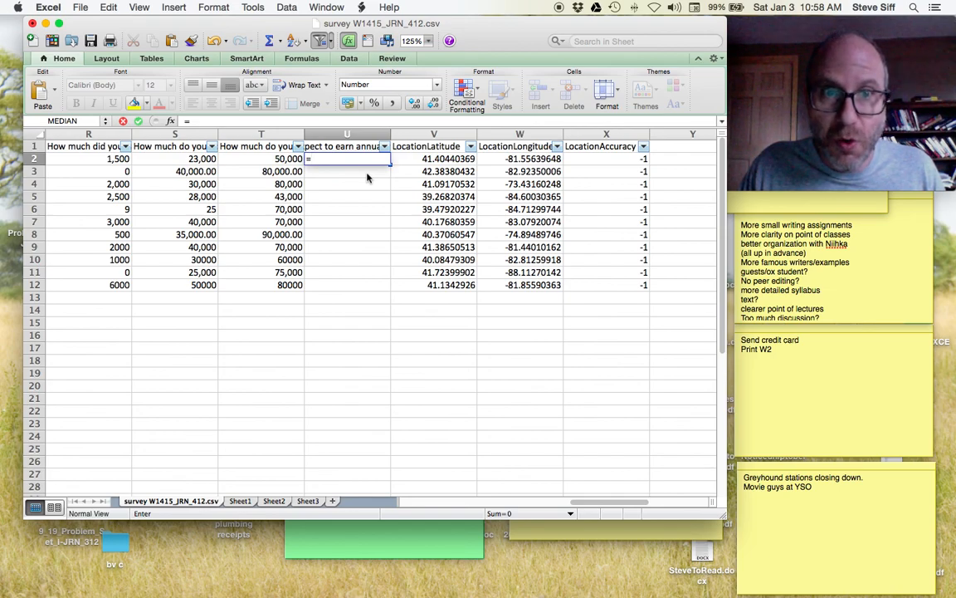
left_click(366, 172)
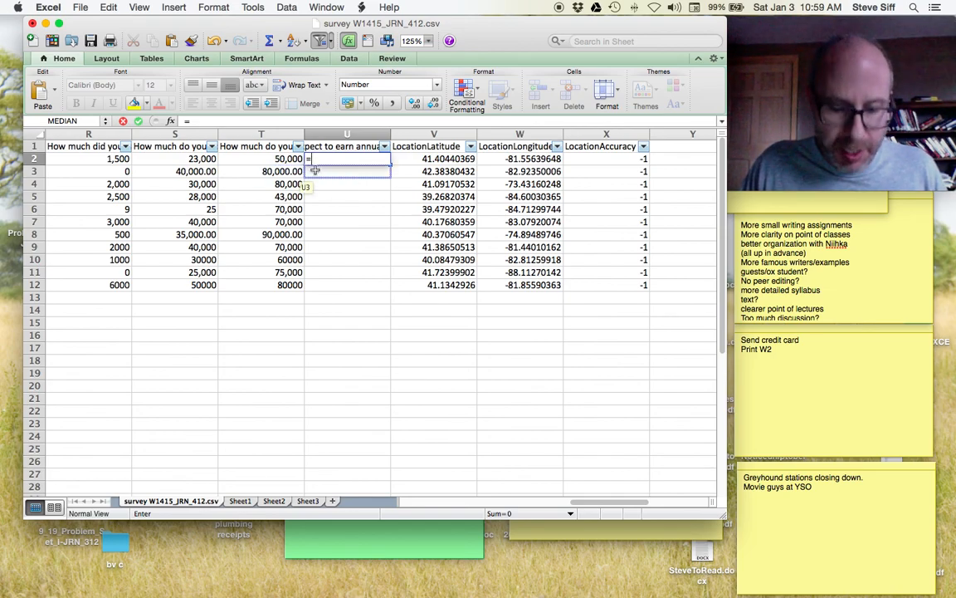
left_click(177, 158)
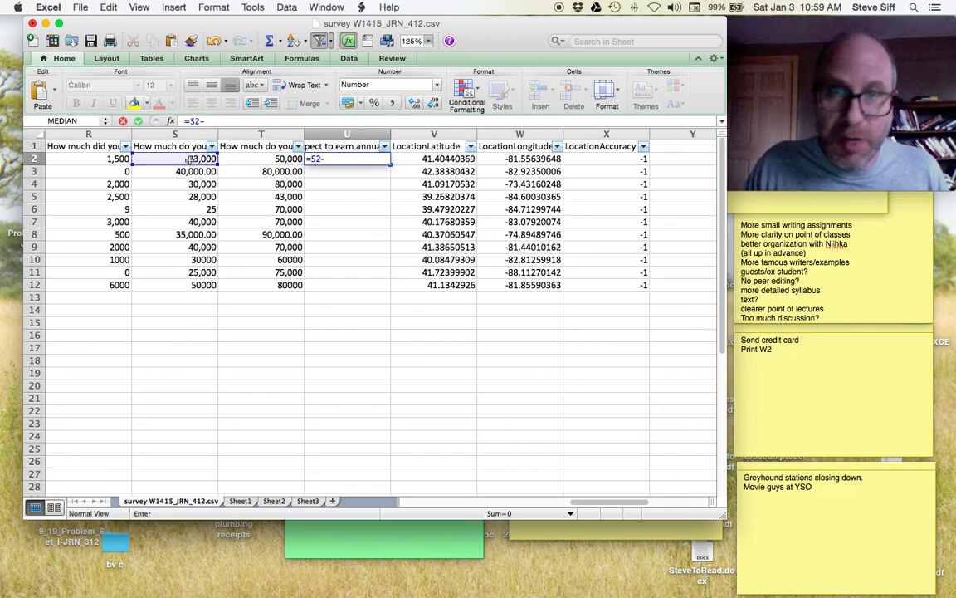
left_click(118, 159)
type("/")
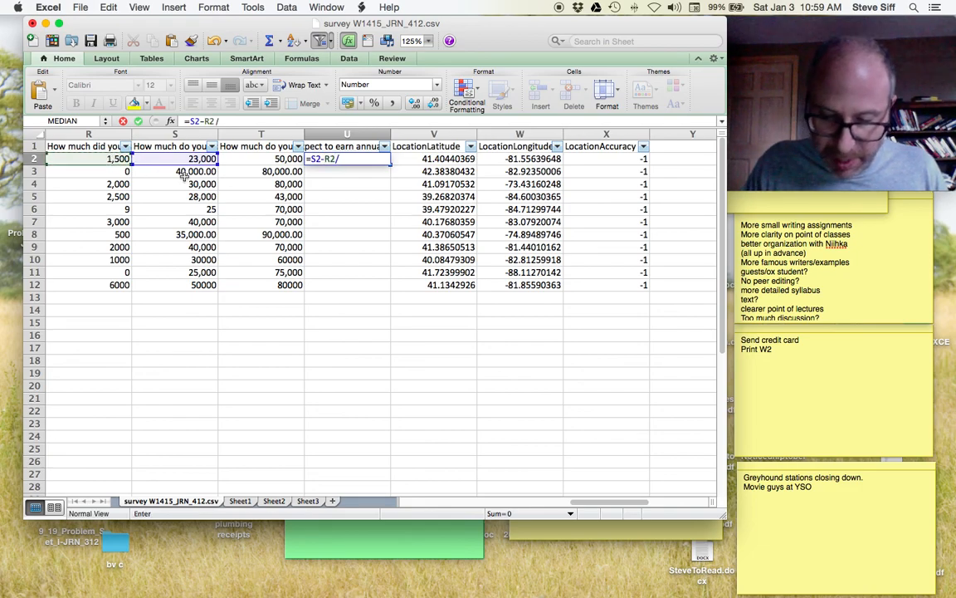
left_click(112, 158)
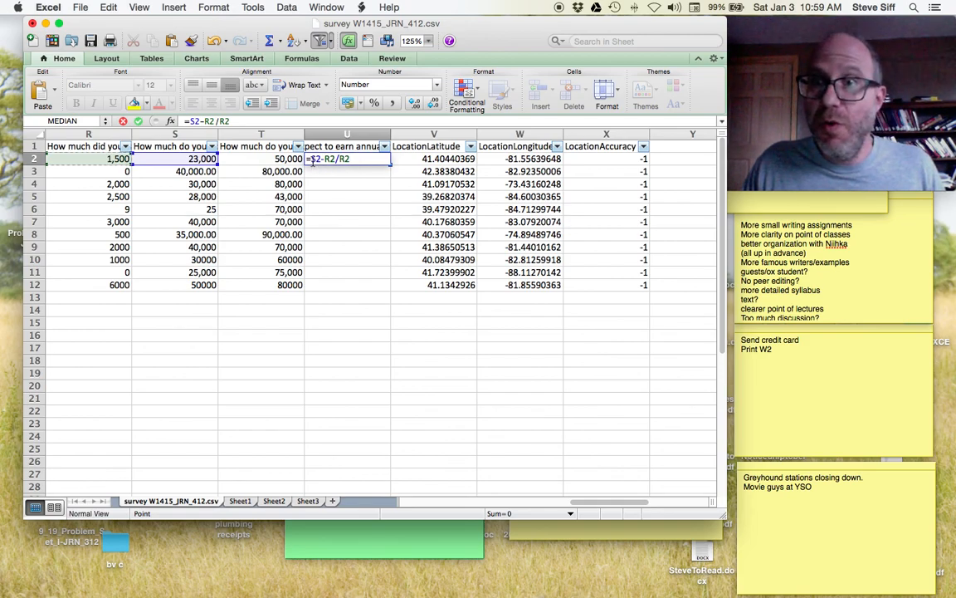
- Enclose the subtraction in the U2 formula in parentheses to make it =(S2-R2)/R2
left_click(313, 160)
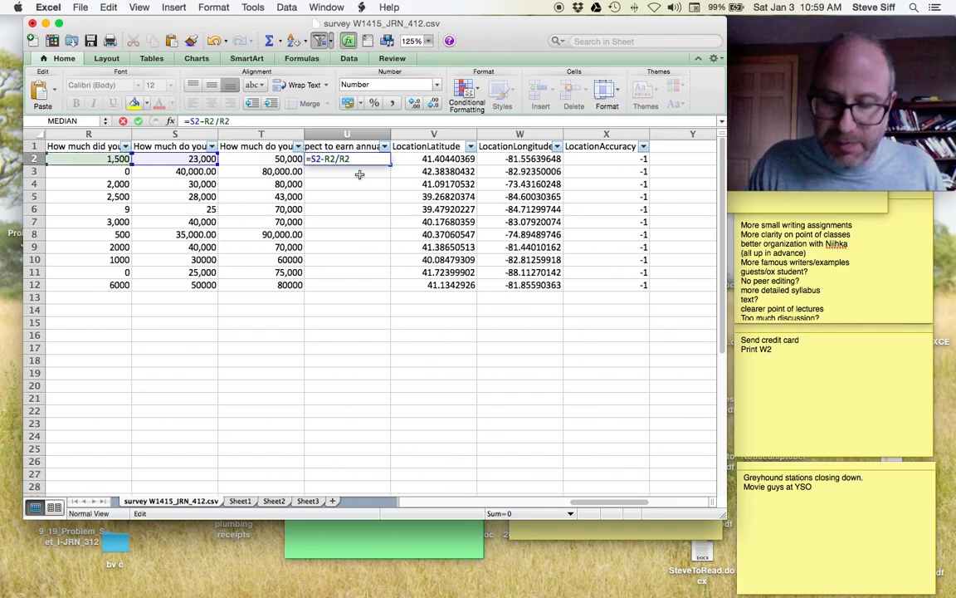
type("(")
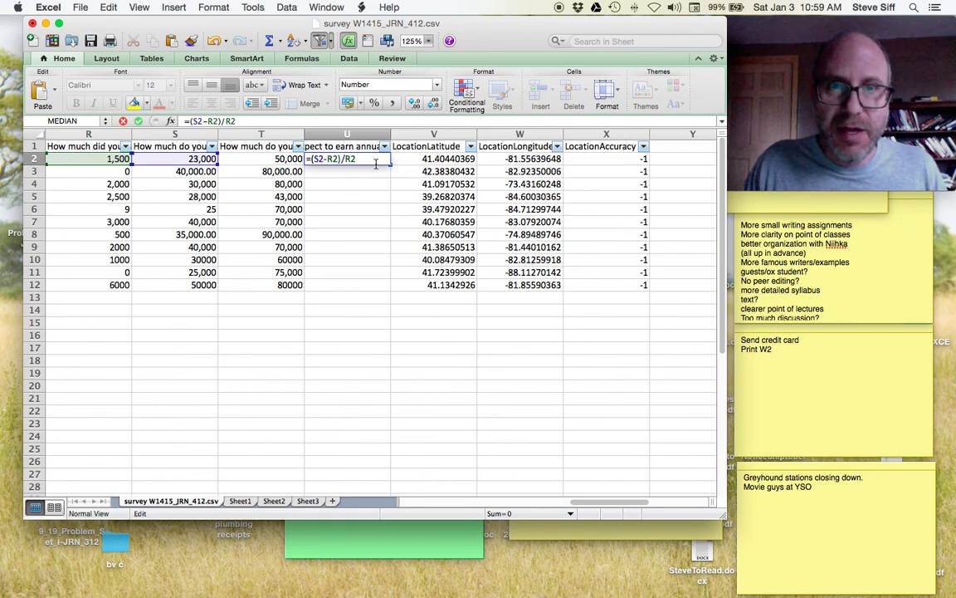
left_click(338, 164)
type(")")
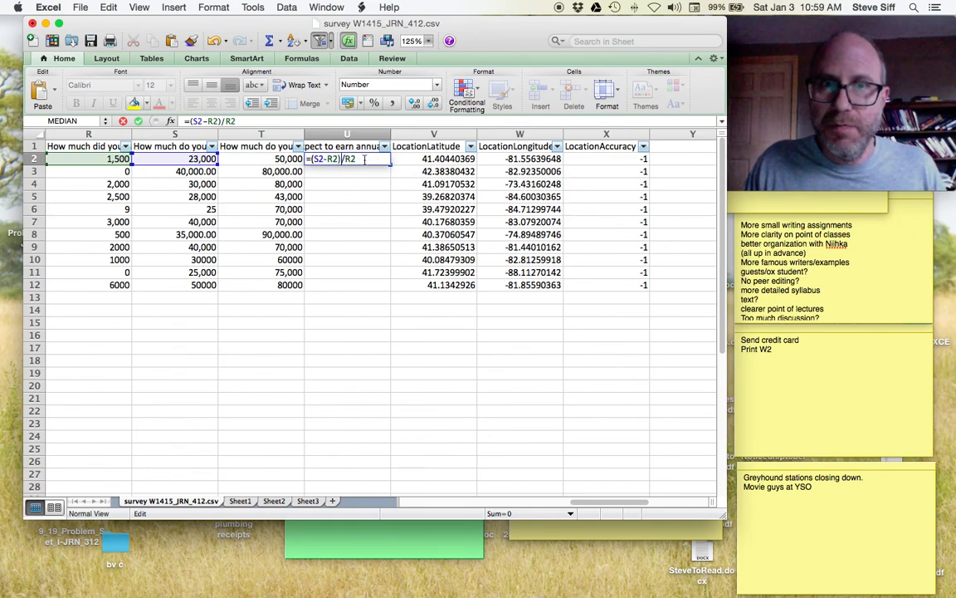
type("+")
left_click(354, 135)
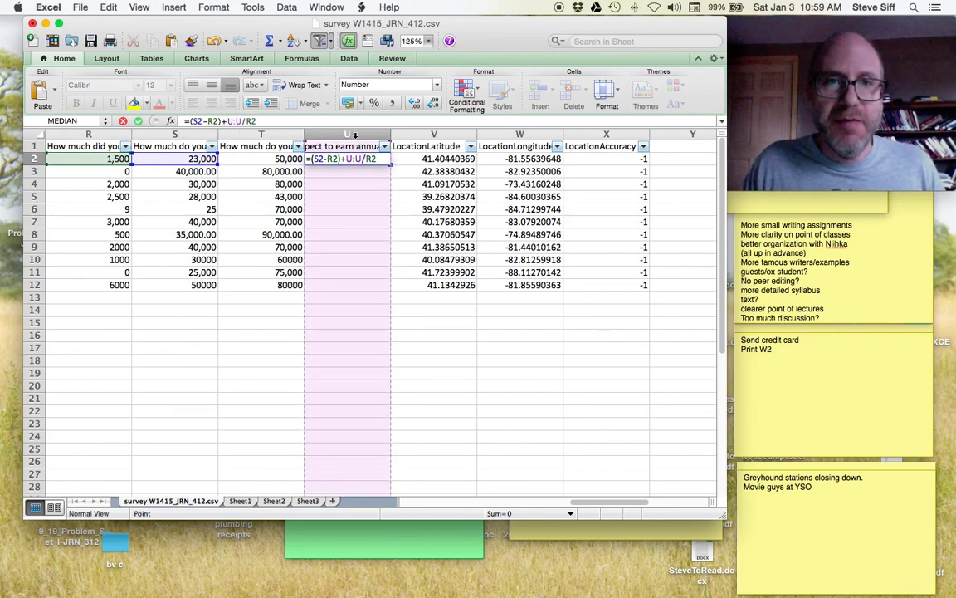